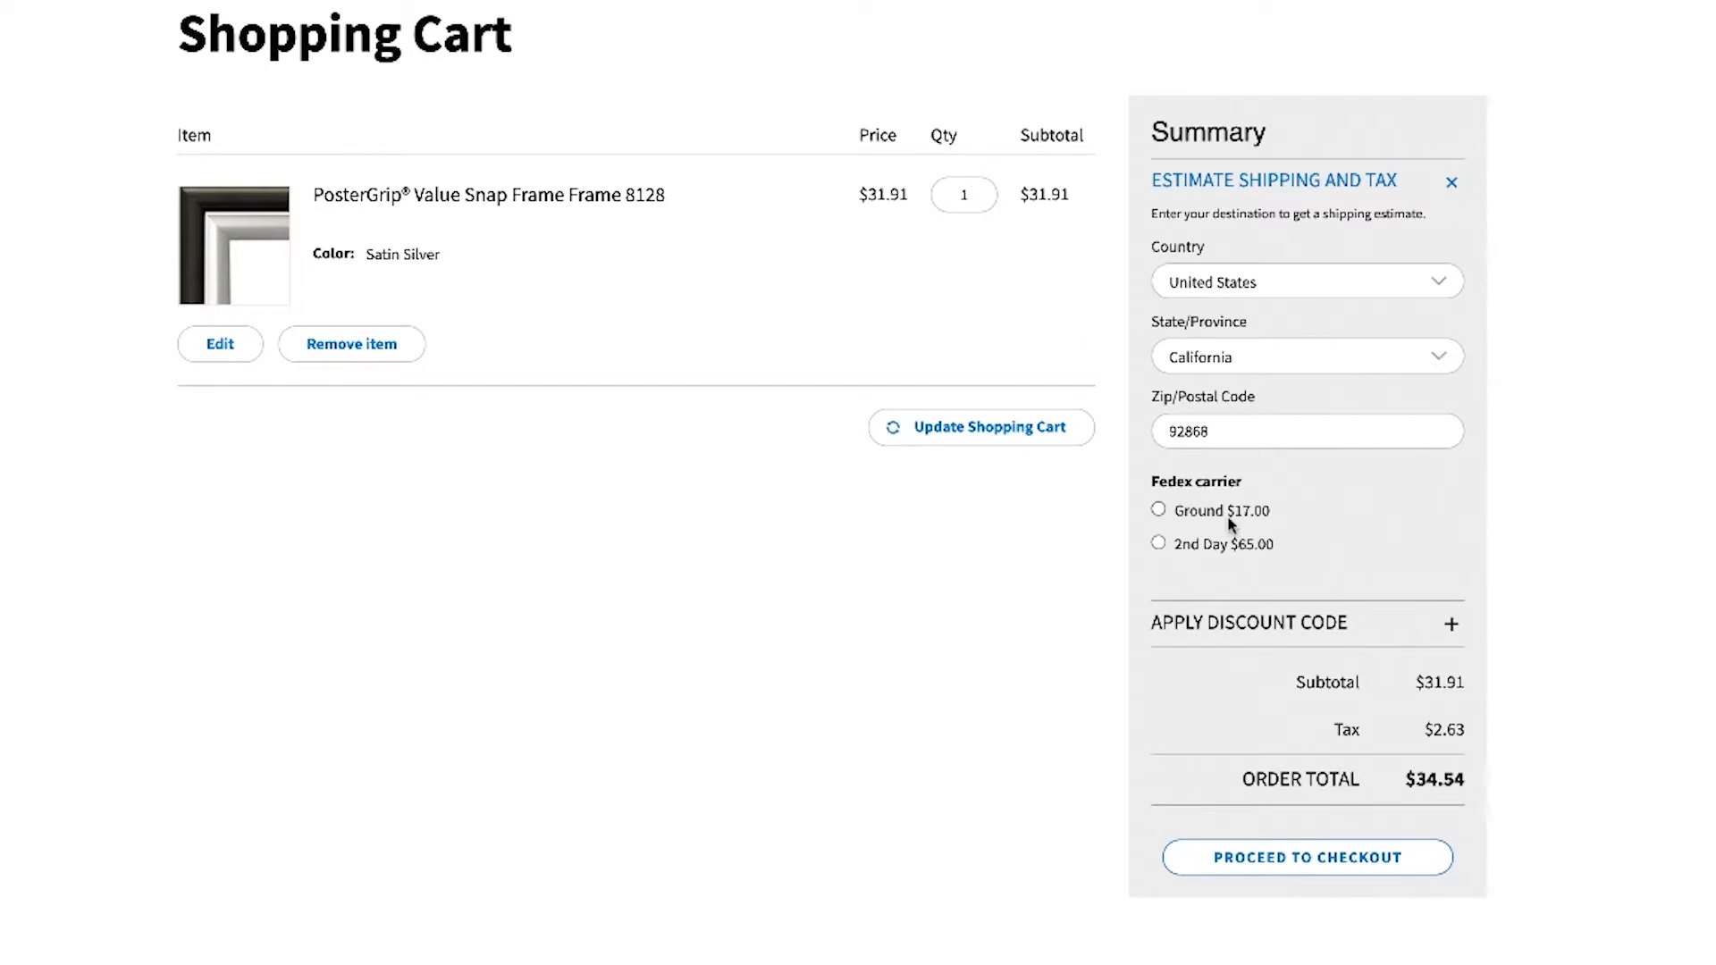
Step: Set the snap frame's quantity to 2 and update the shopping cart
double_click(972, 196)
text(2)
click(973, 428)
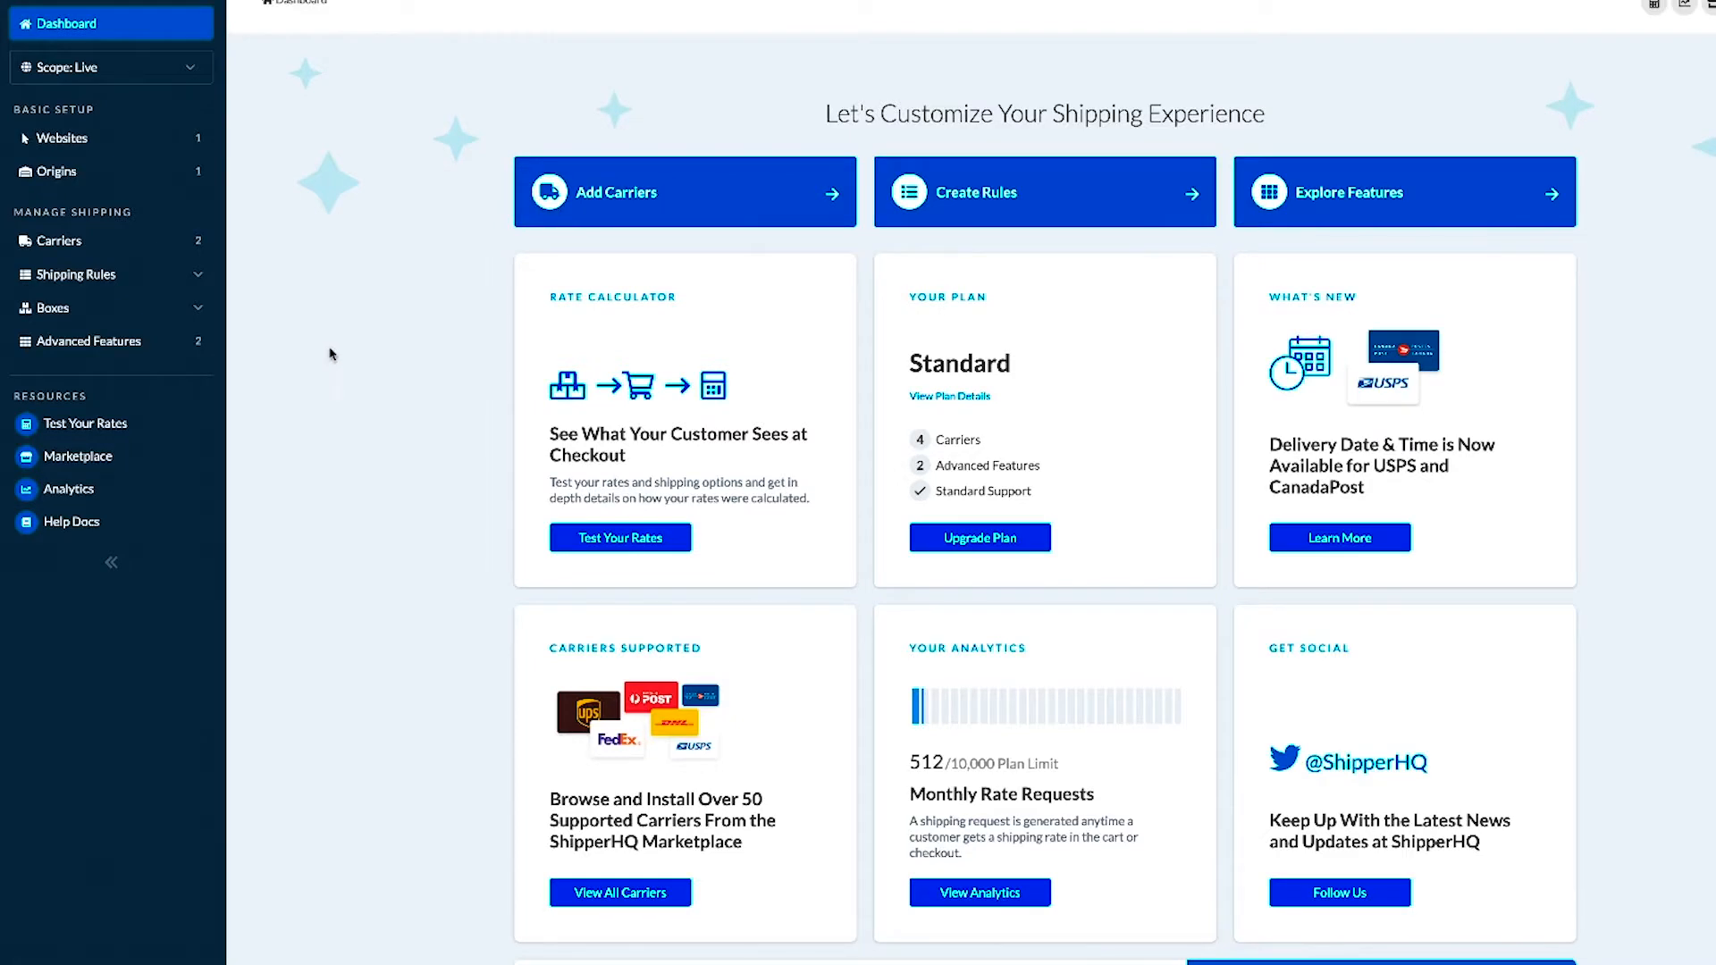
Step: In ShipperHQ, open the packing rule 8128-boxrule from the second page of packing rules
click(53, 312)
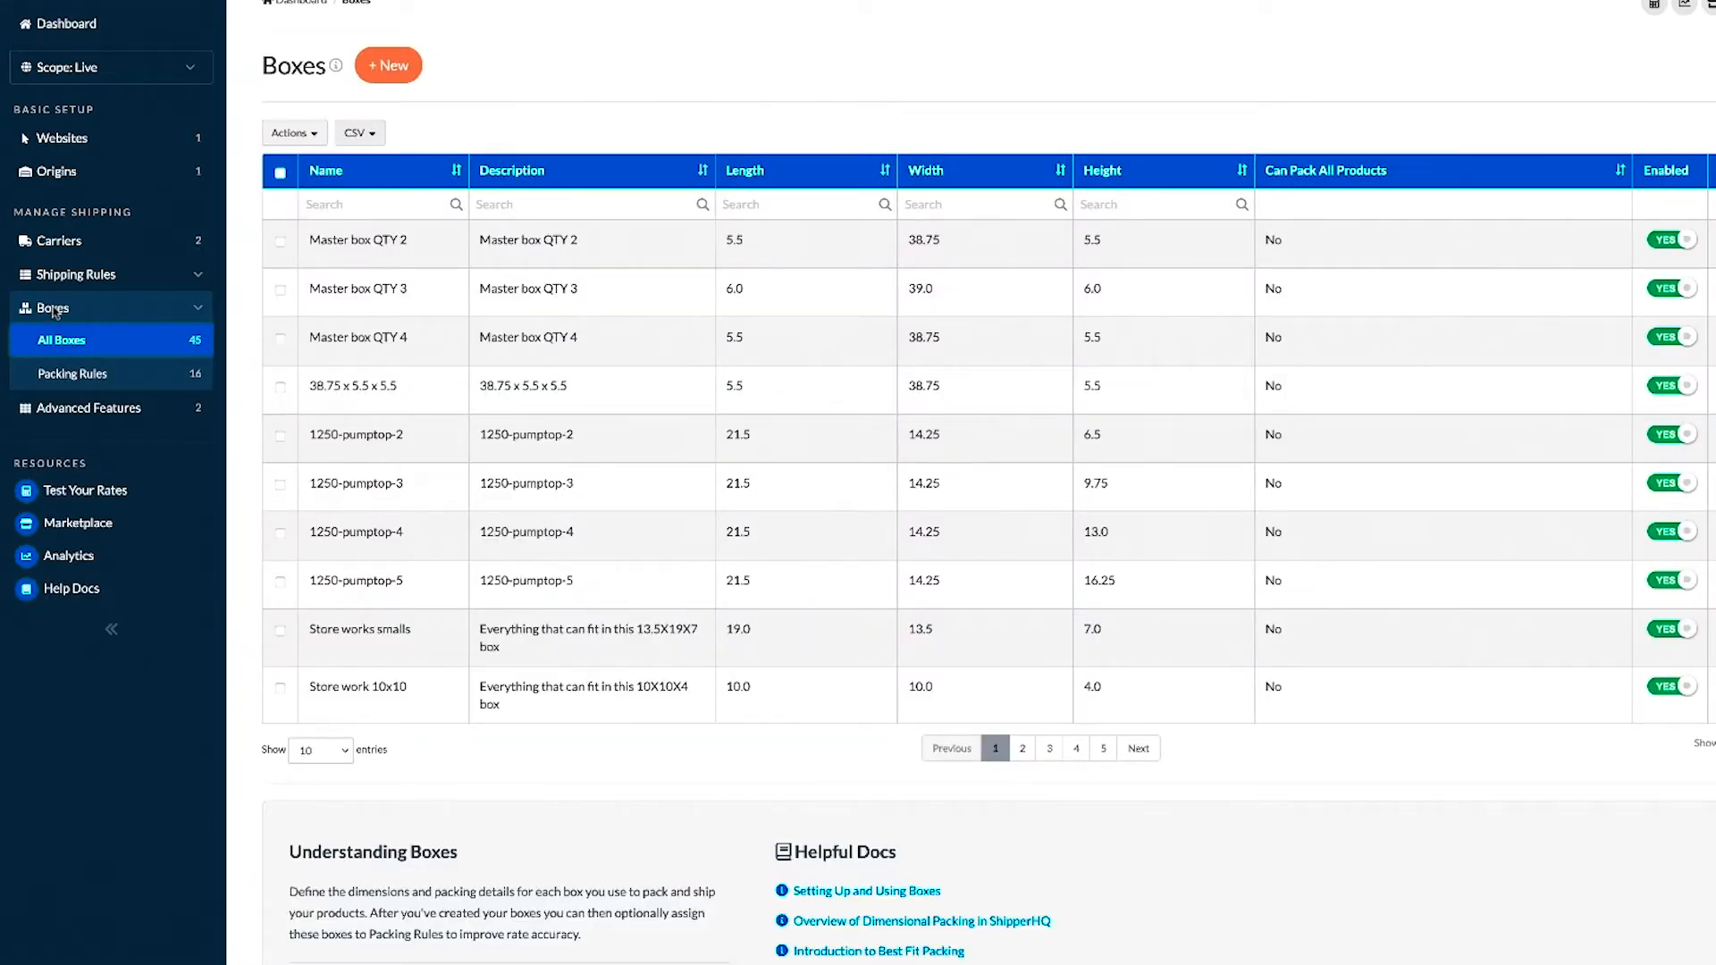
click(88, 375)
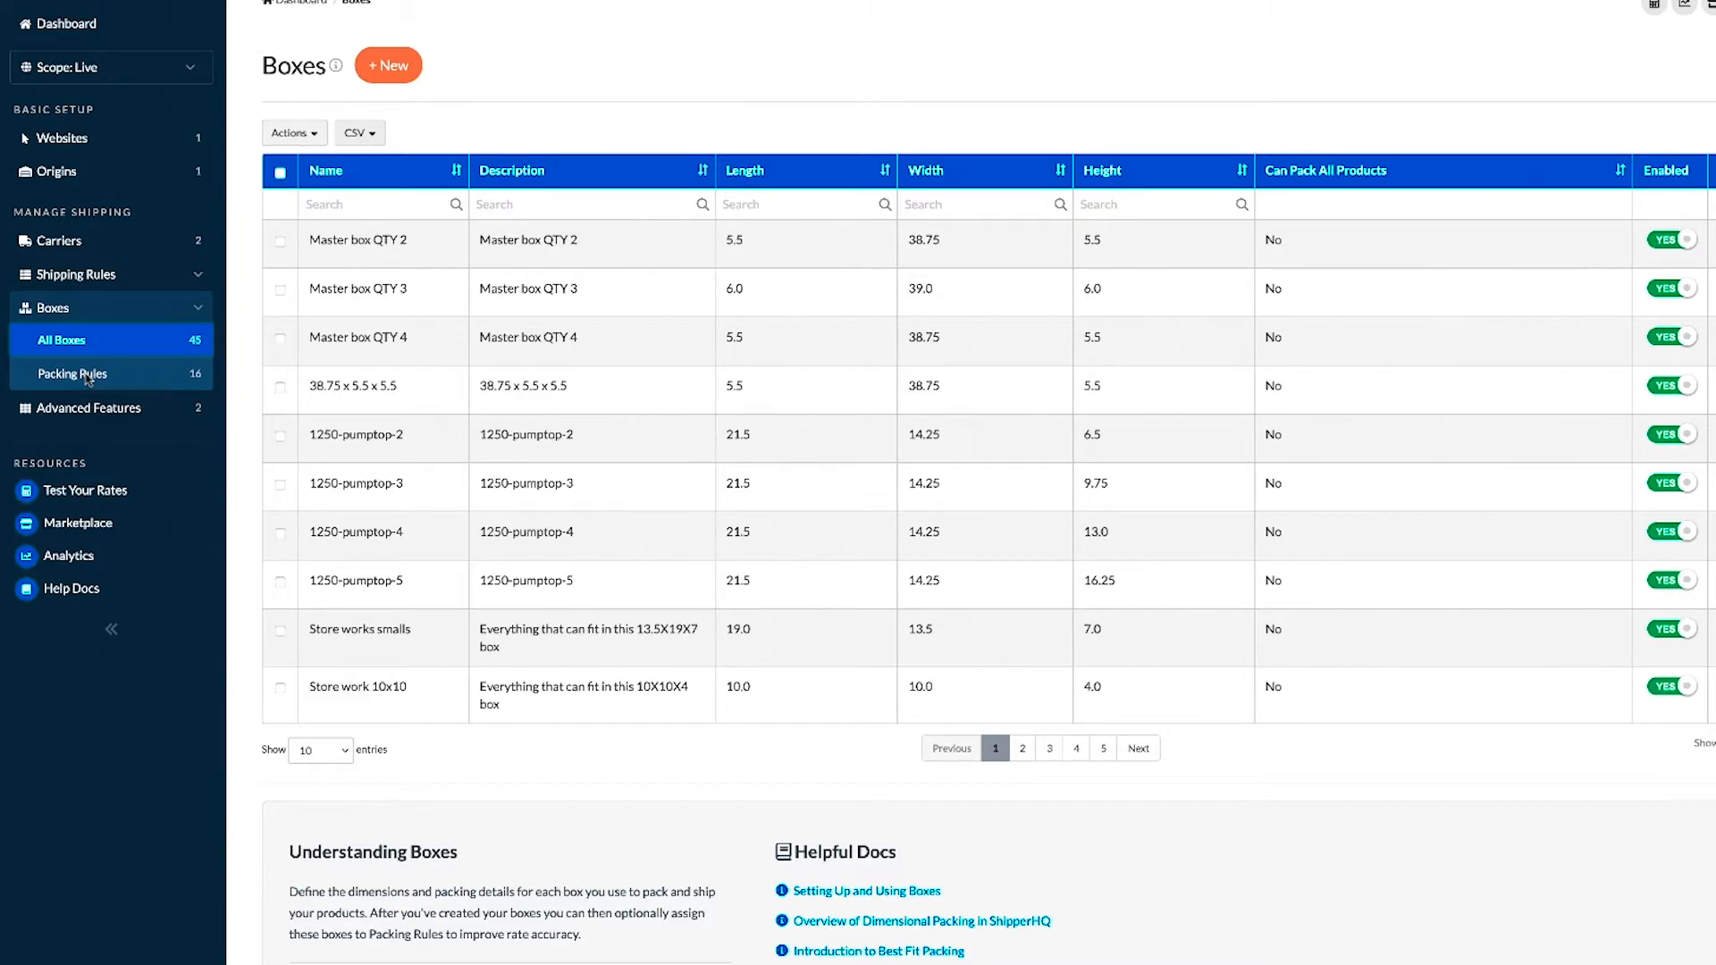
scroll(394, 452, down, 5)
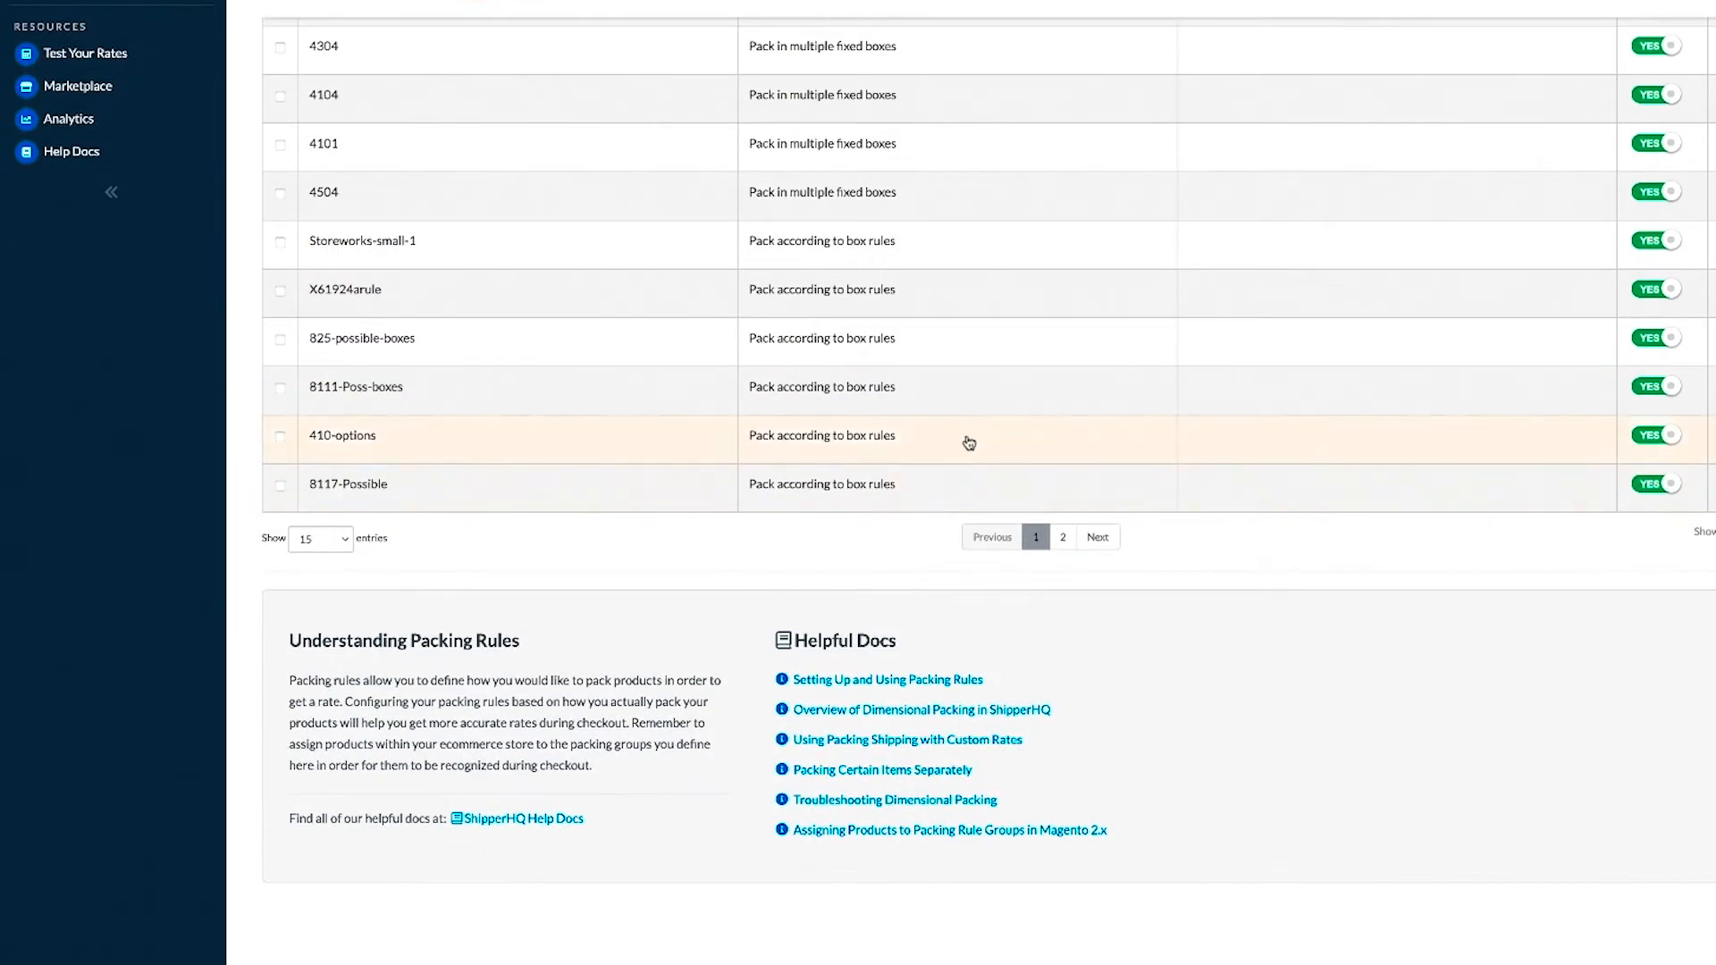
click(1065, 535)
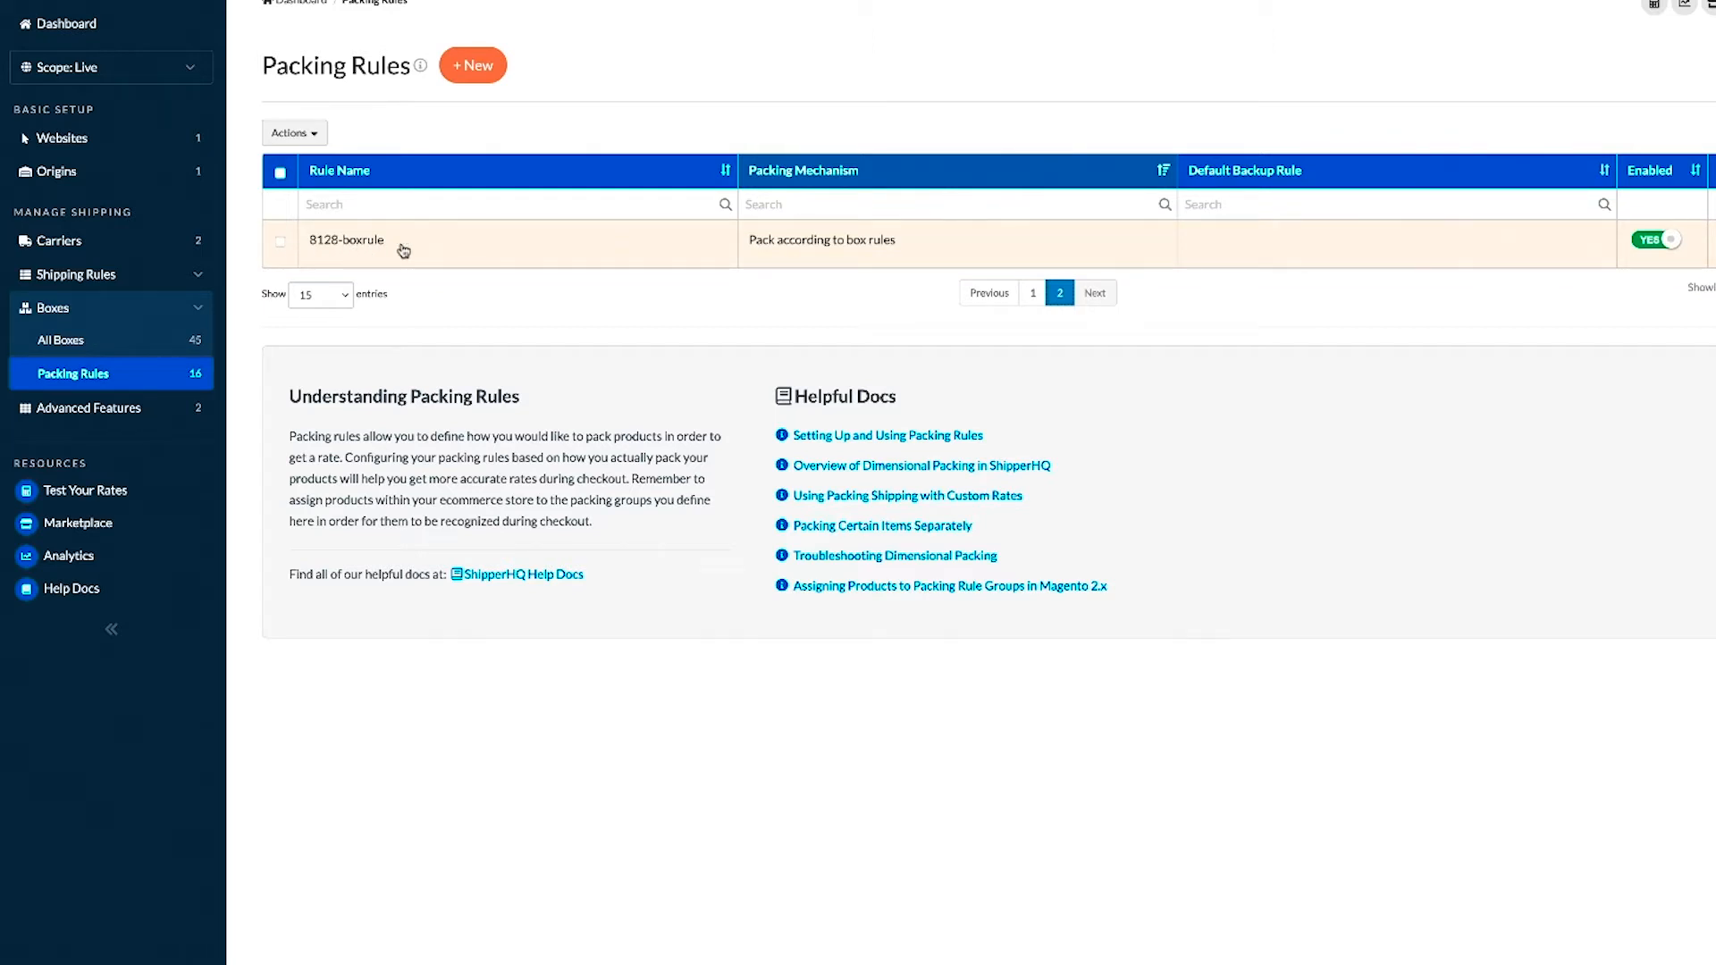
click(632, 249)
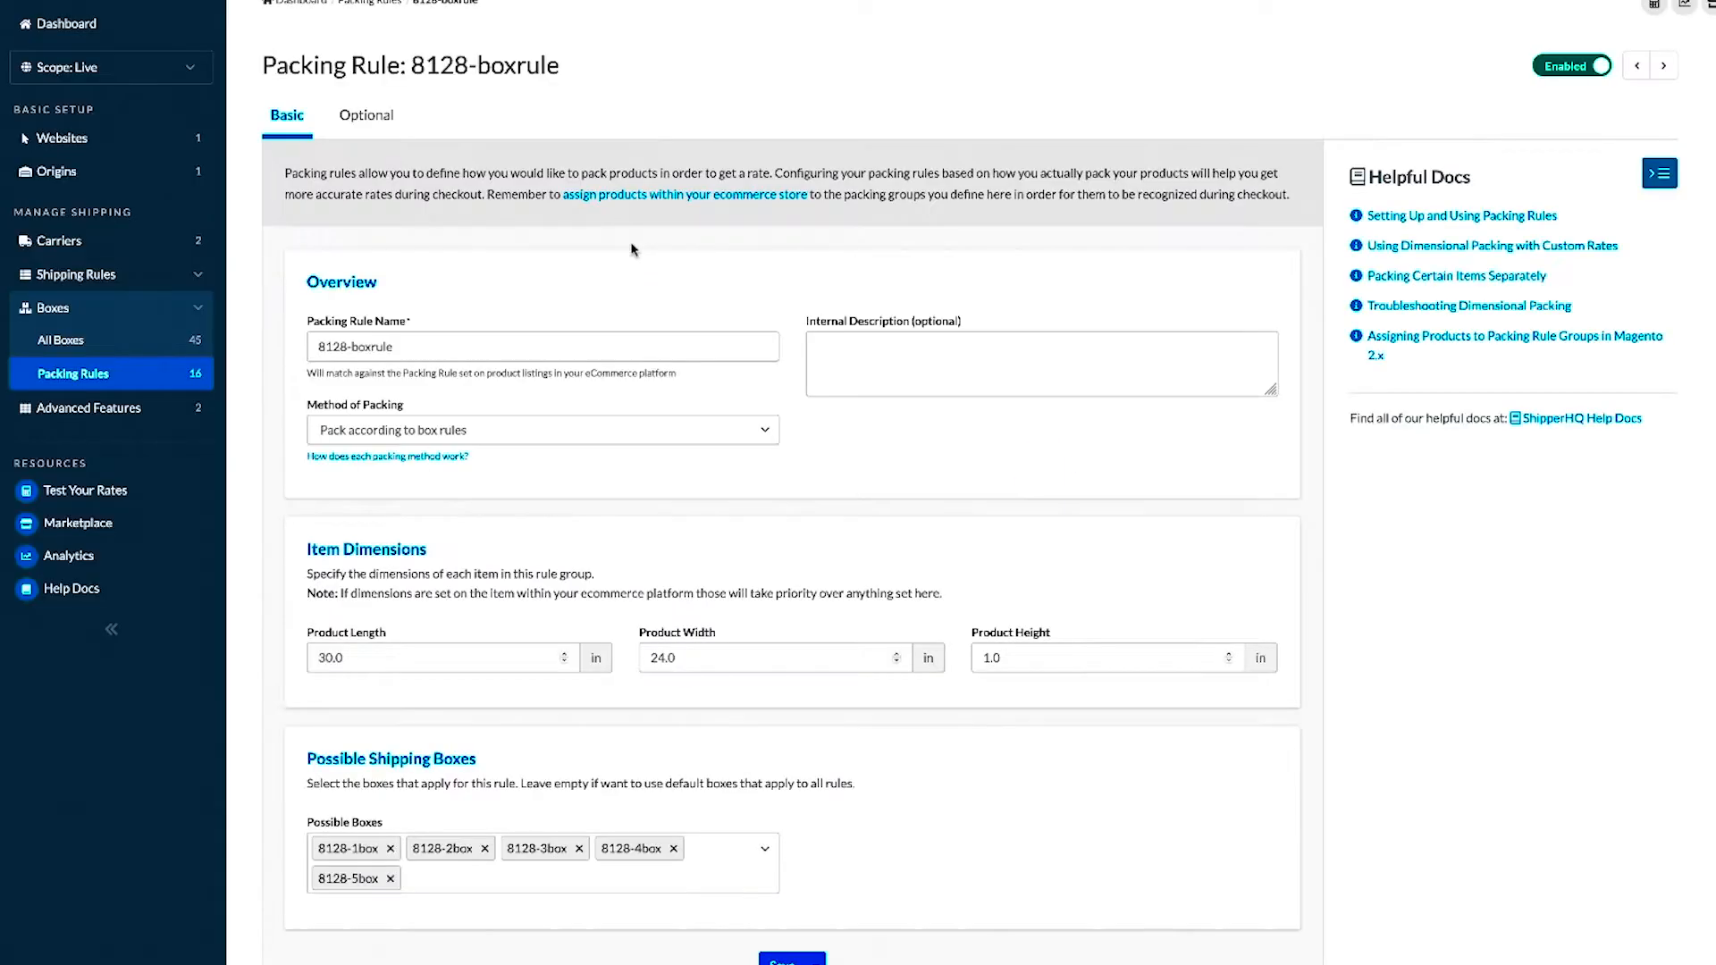
Step: Review the packing rule's name and possible shipping boxes, and save the rule
scroll(625, 338, down, 1)
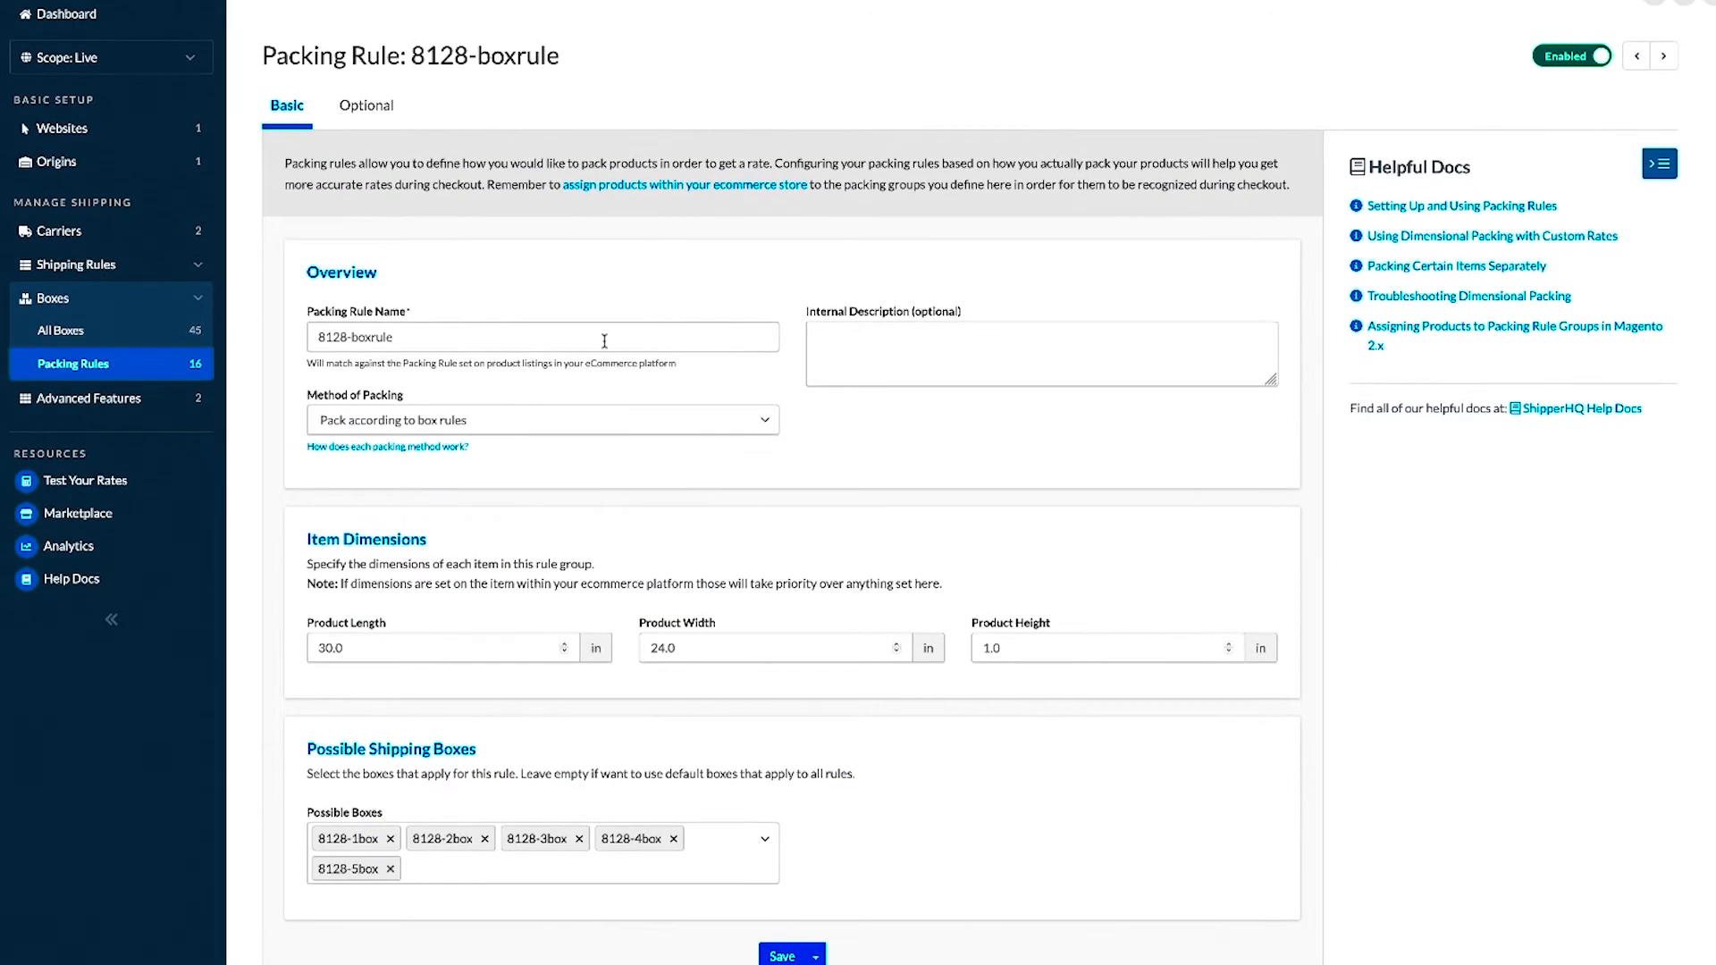
click(349, 333)
drag(394, 336, 310, 335)
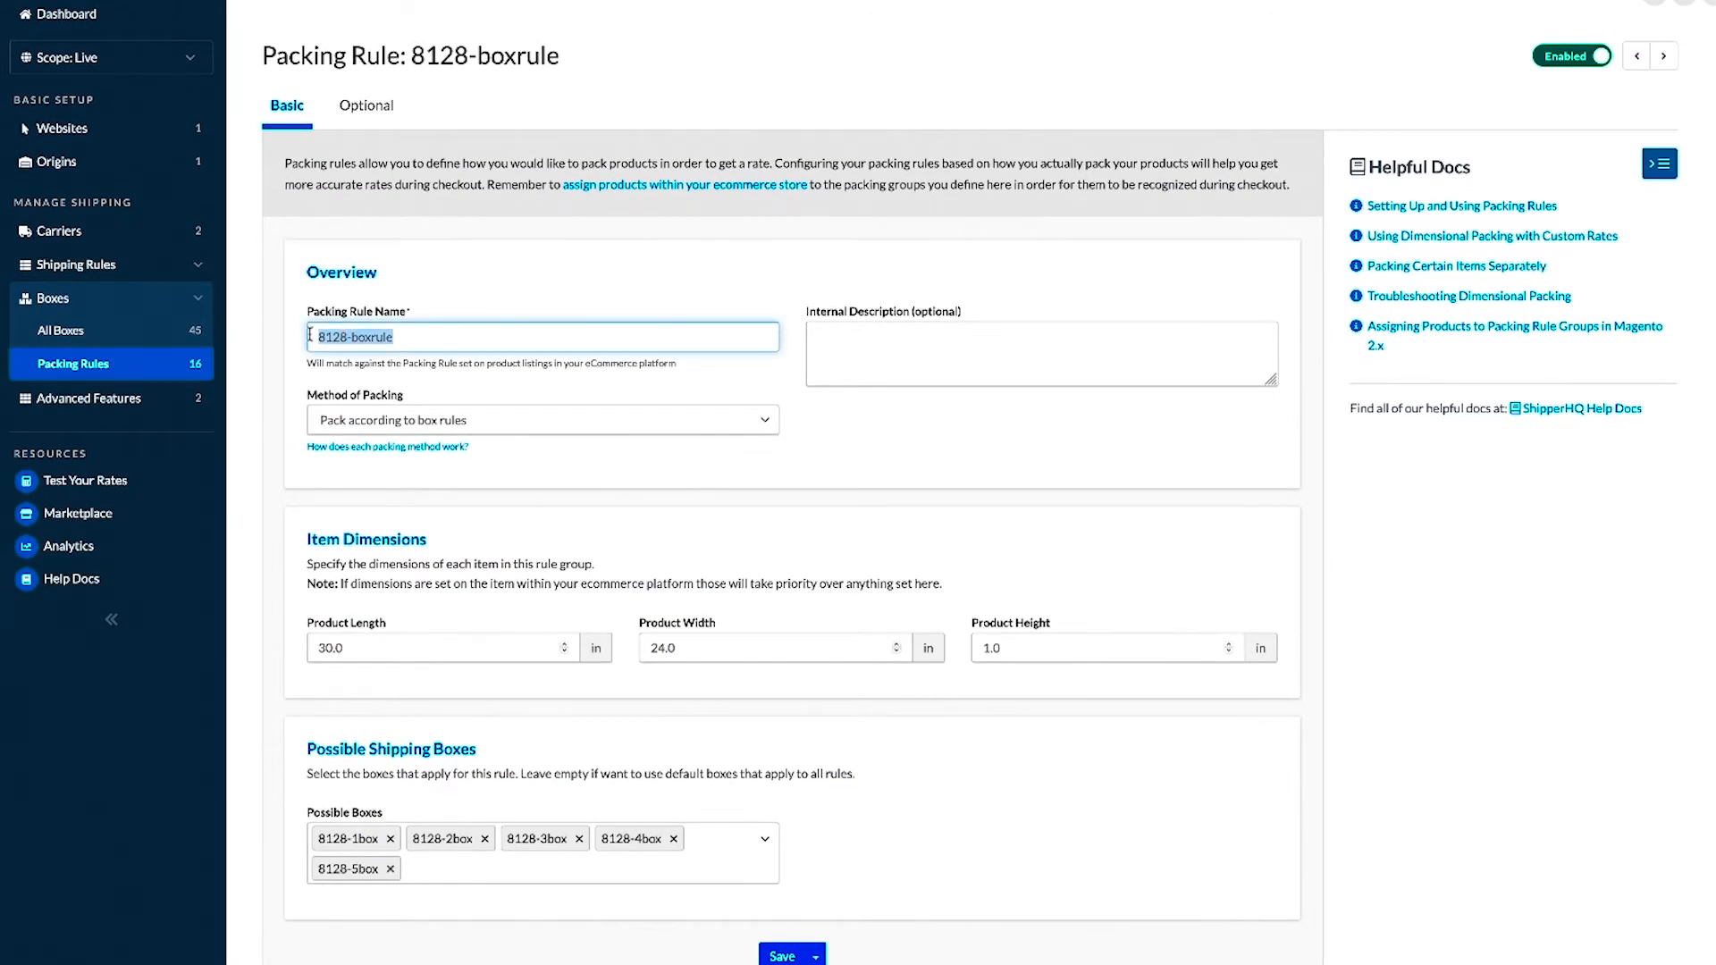
click(533, 303)
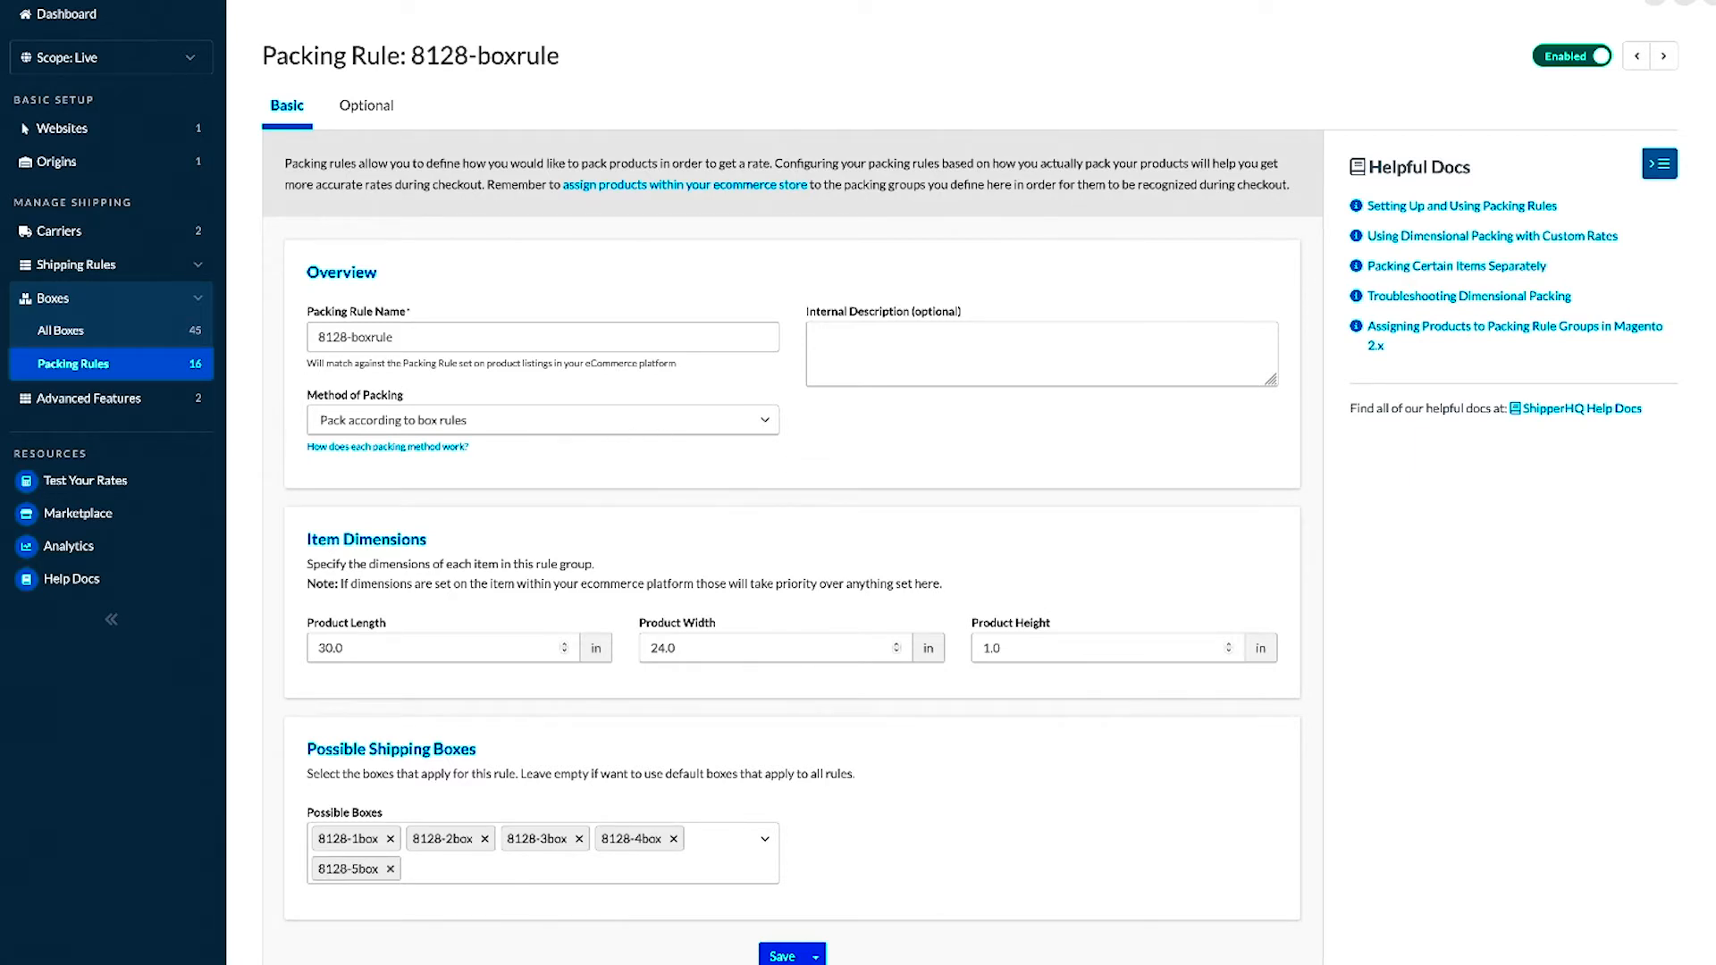
scroll(767, 500, down, 2)
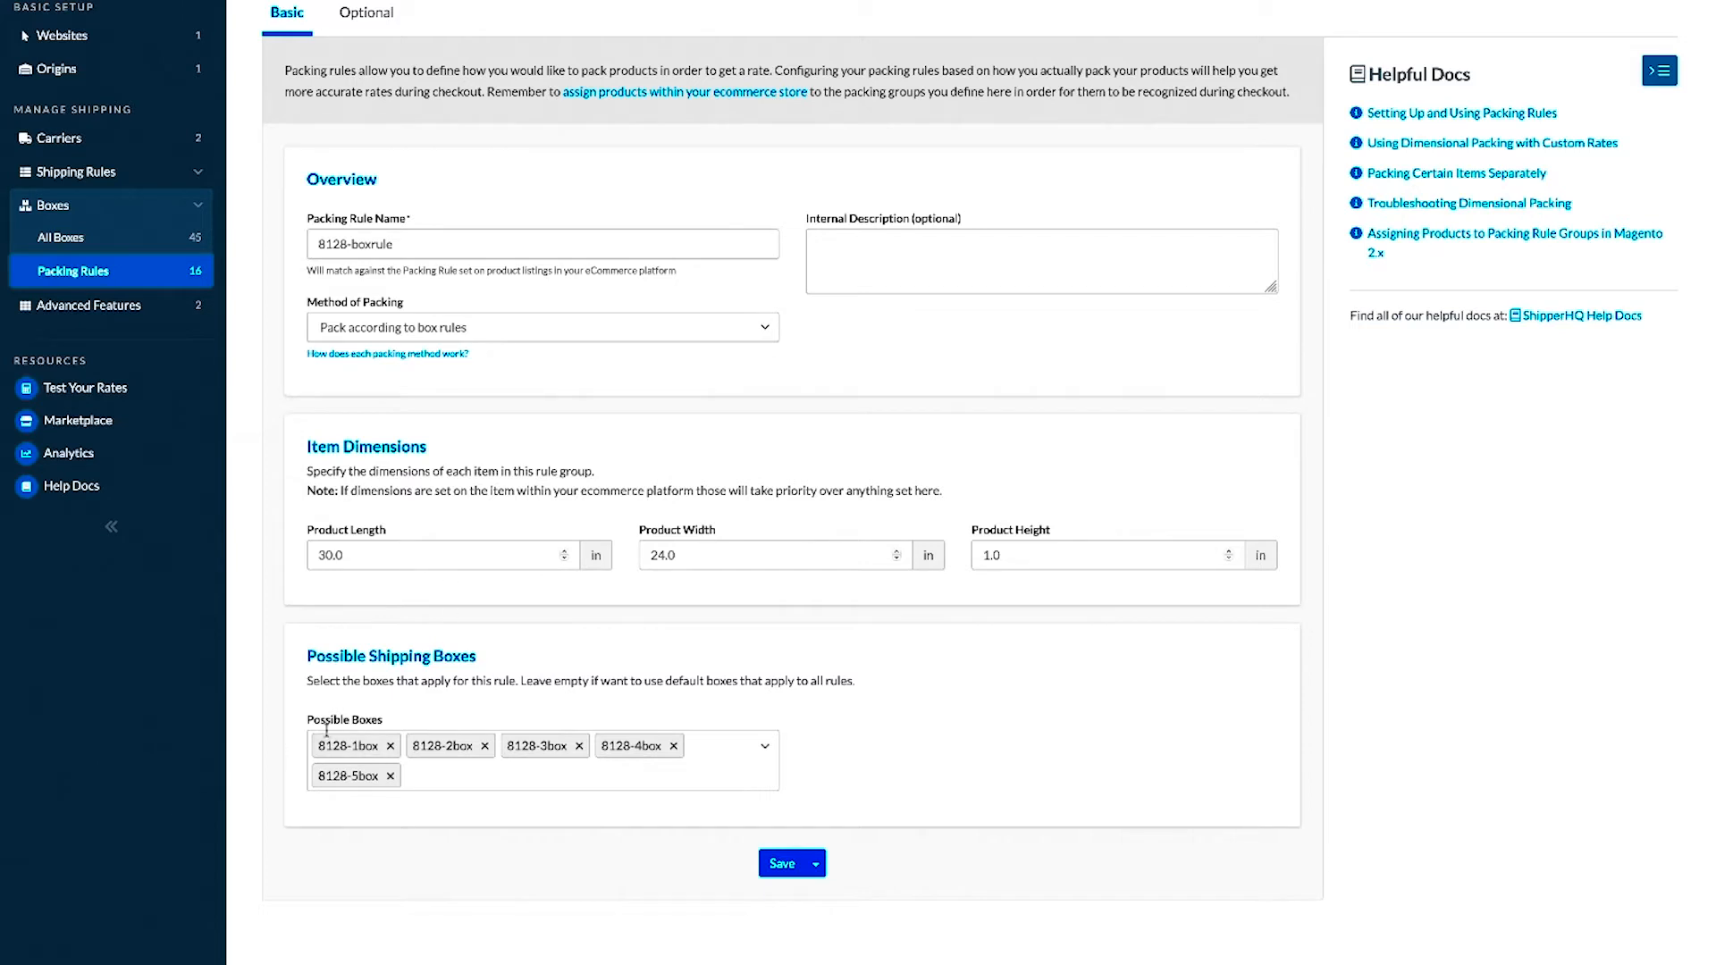
drag(304, 720, 434, 722)
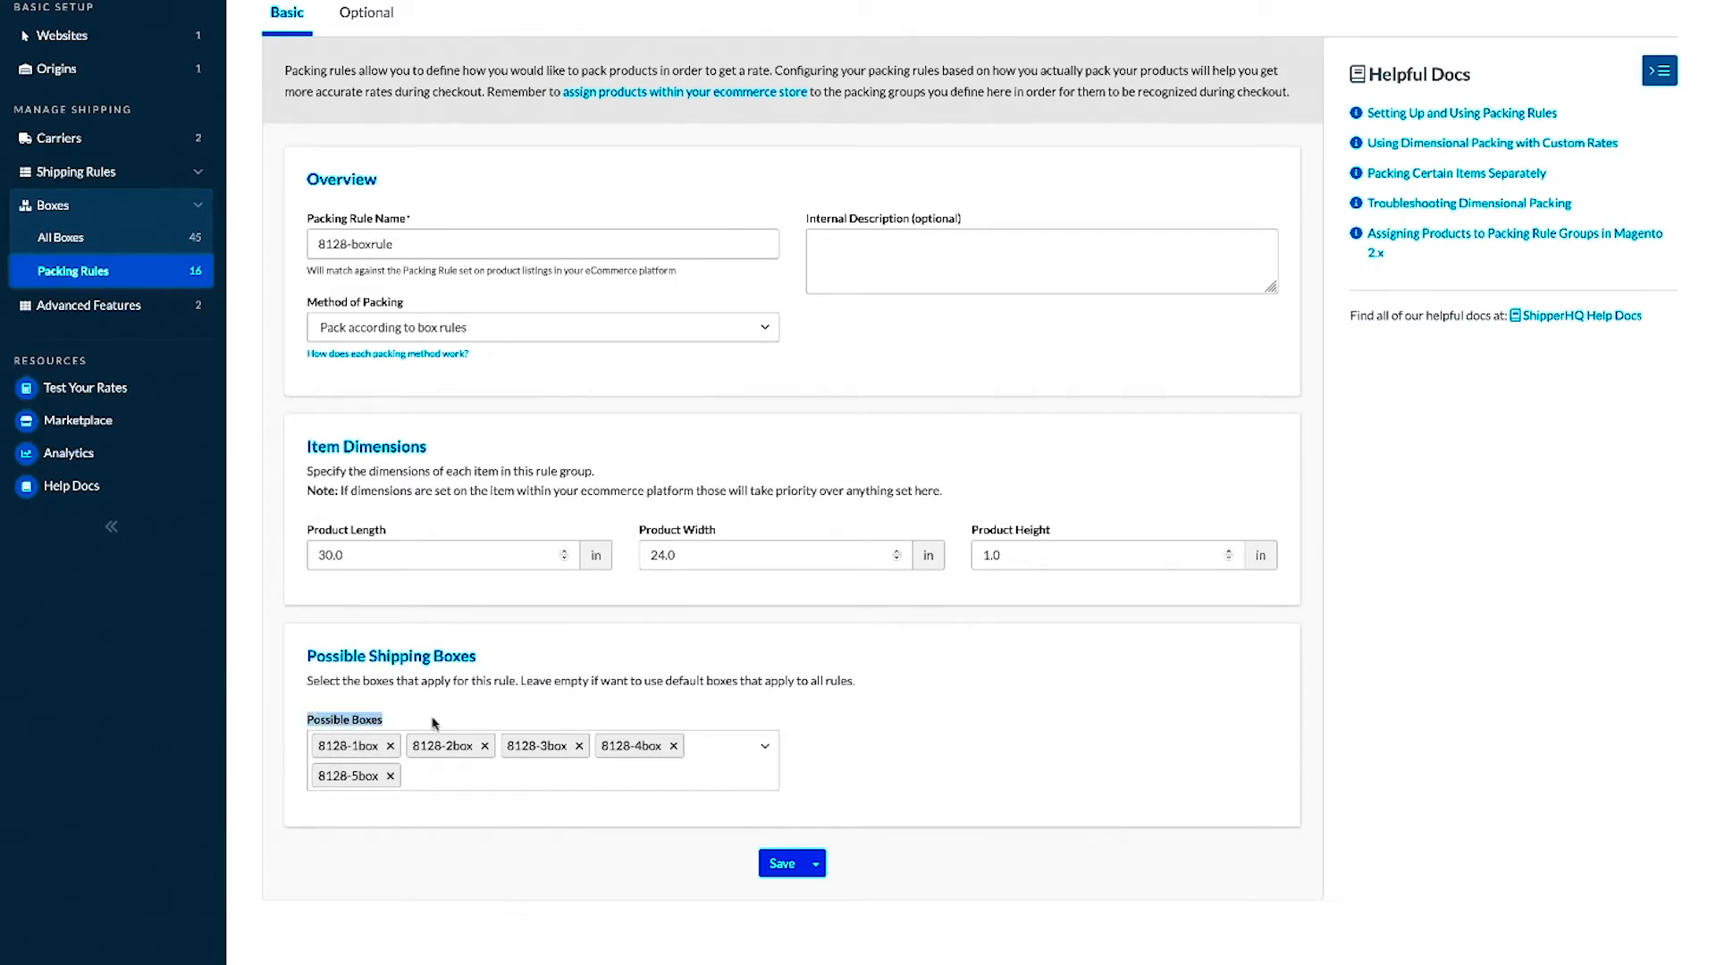
click(792, 863)
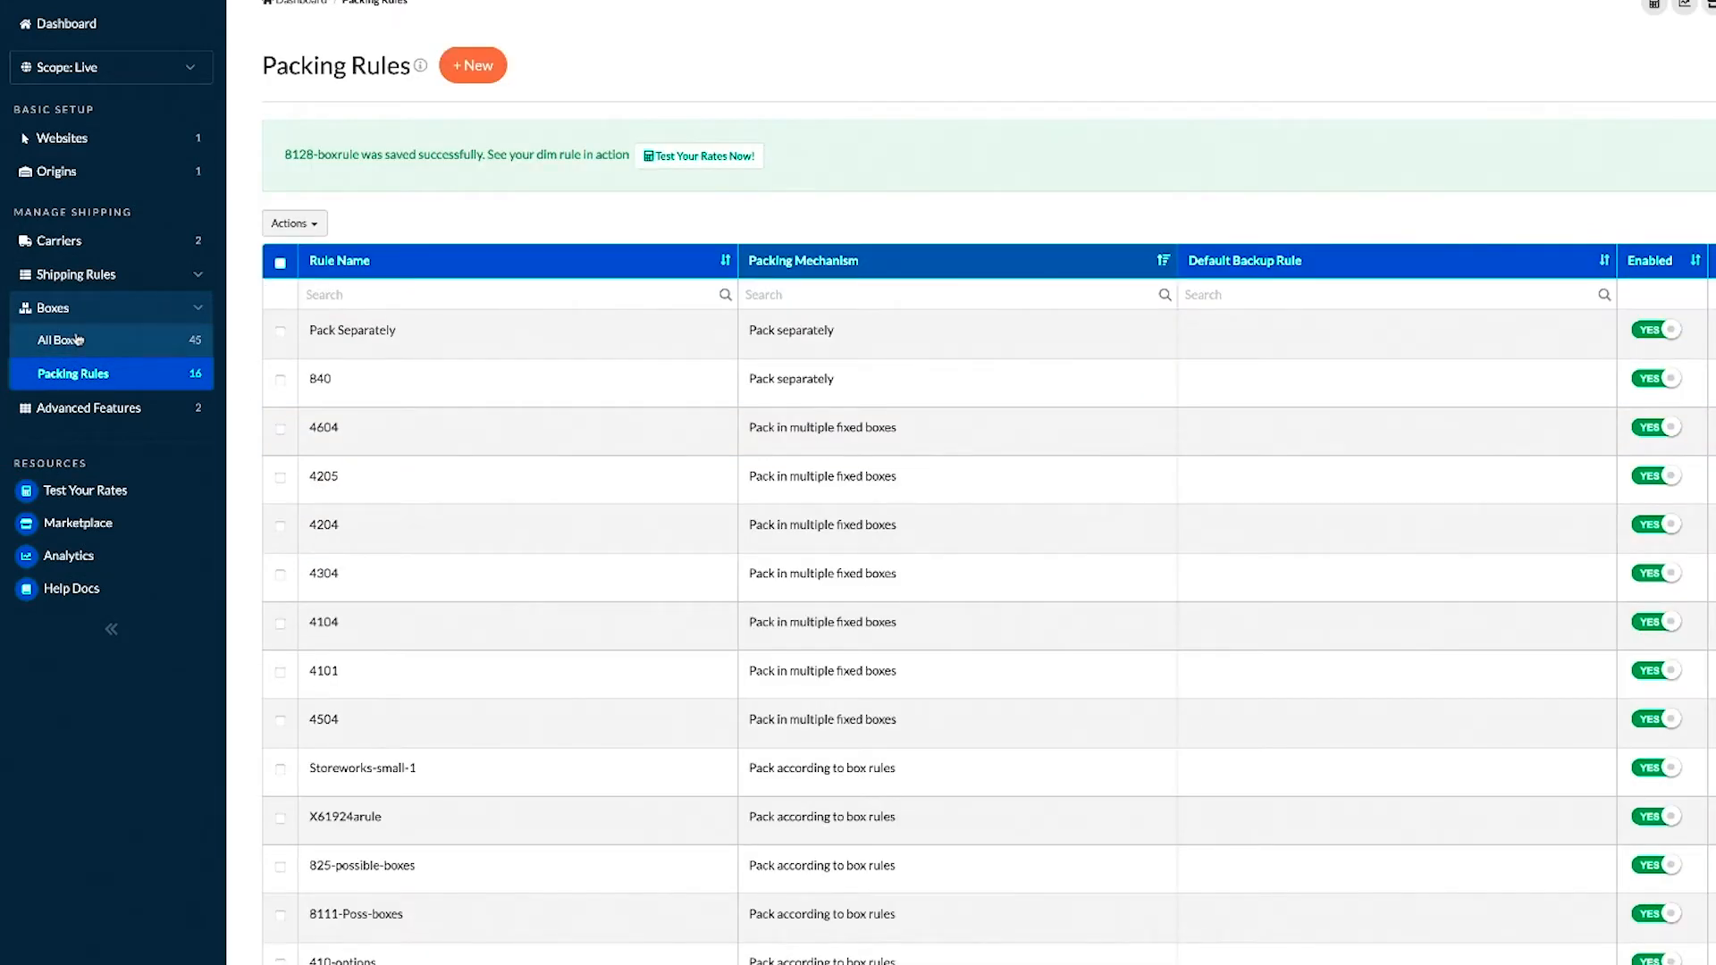
Step: Open 8128-1box from the last page of all boxes and examine its name and packing length, width and height
click(78, 338)
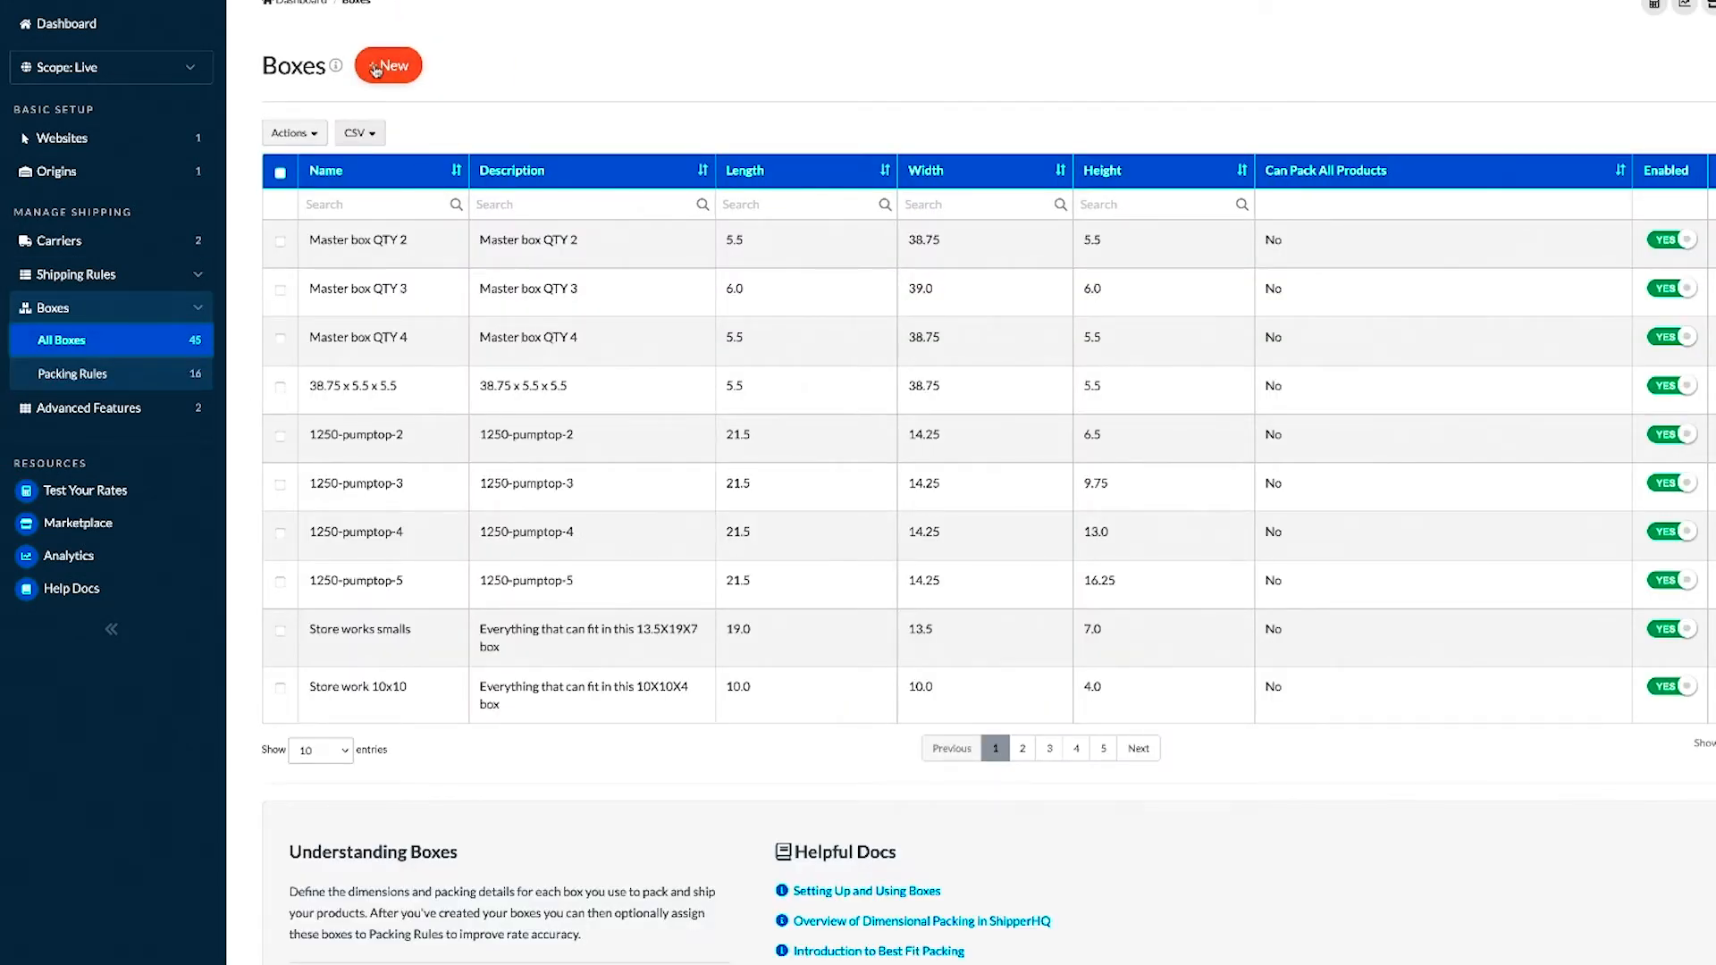
click(1104, 749)
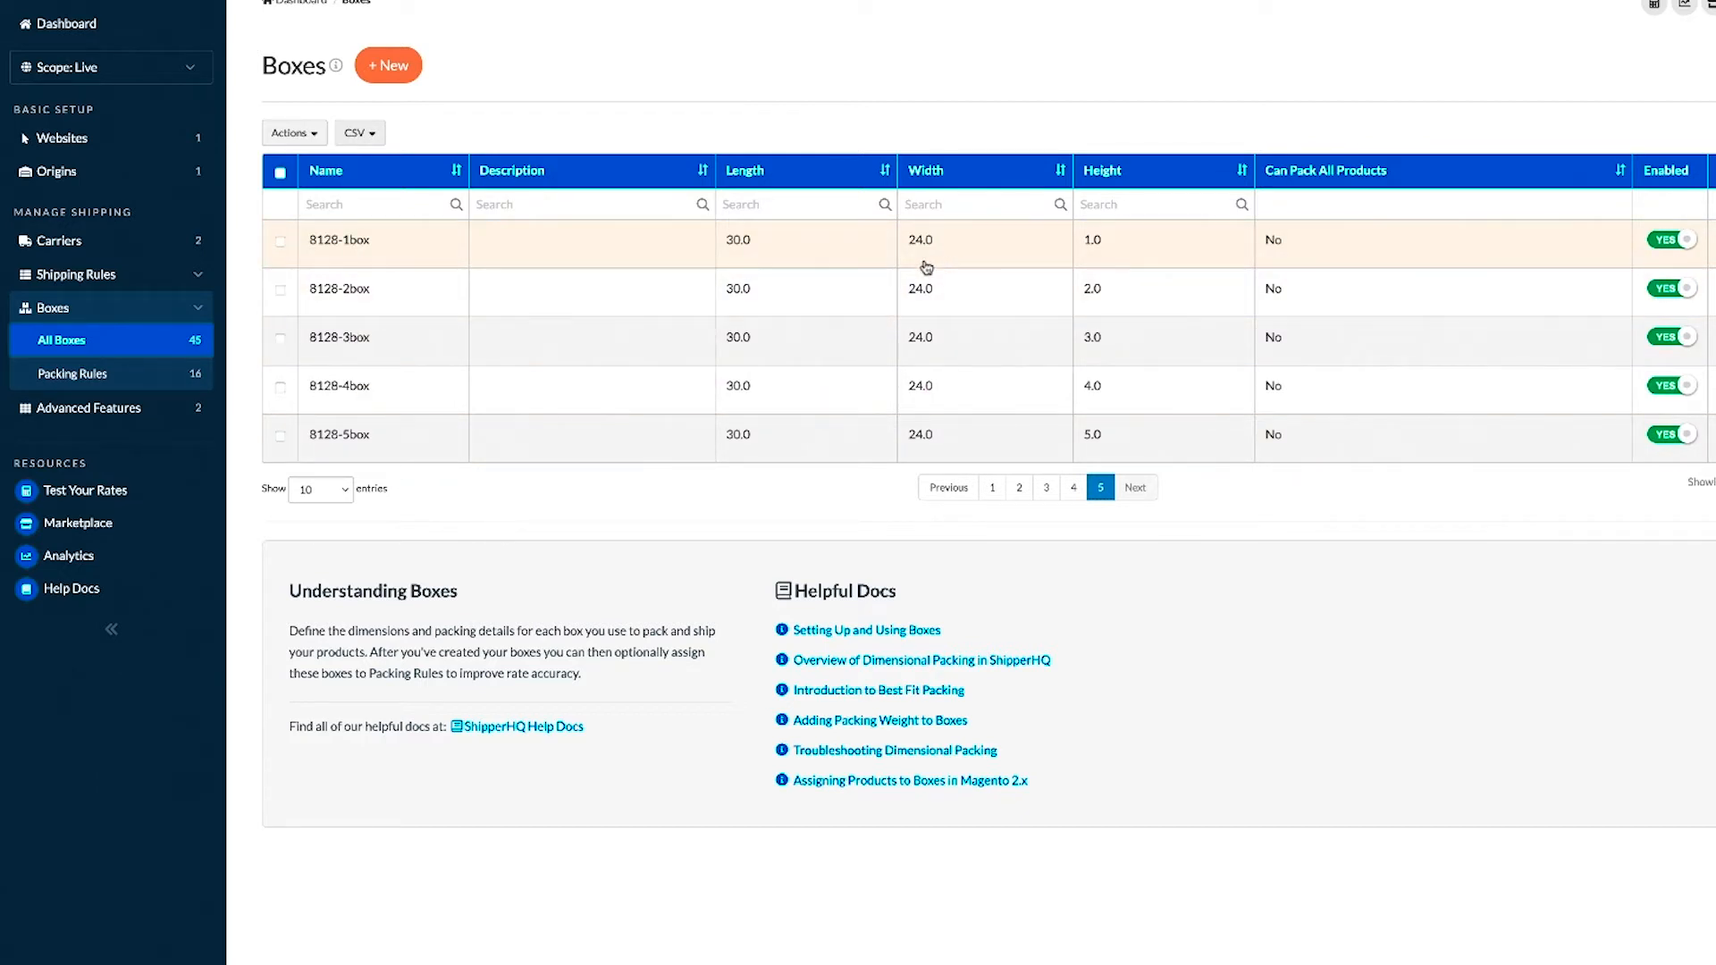
click(410, 244)
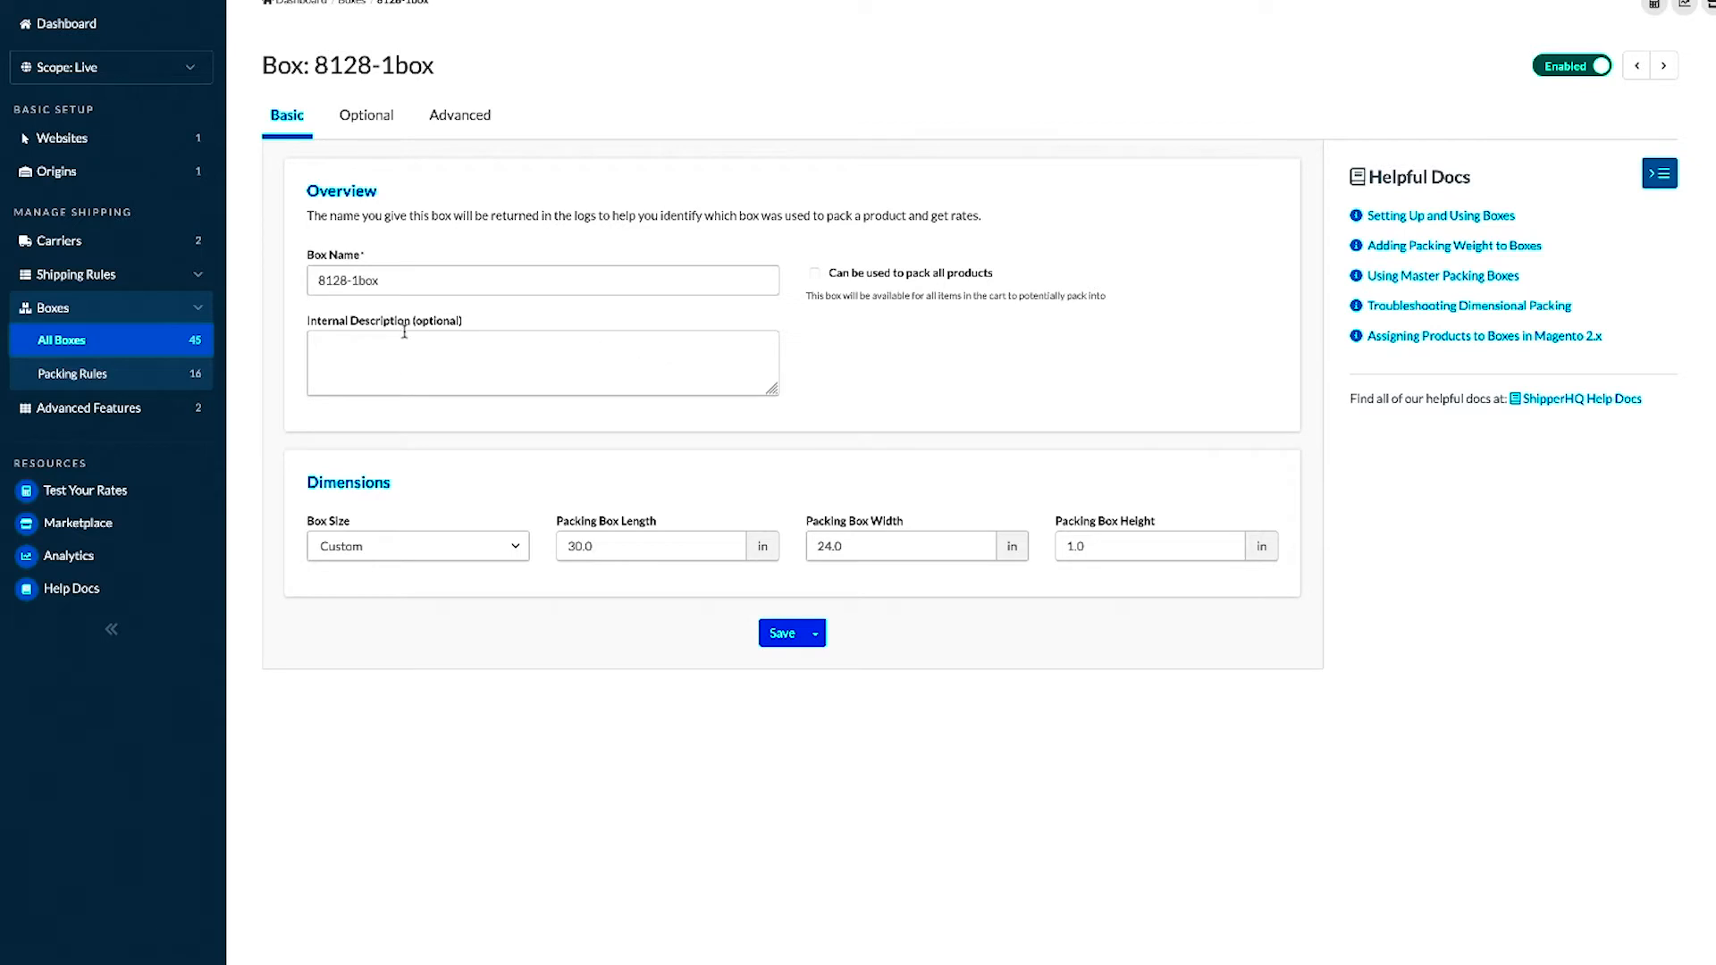
drag(319, 281, 393, 281)
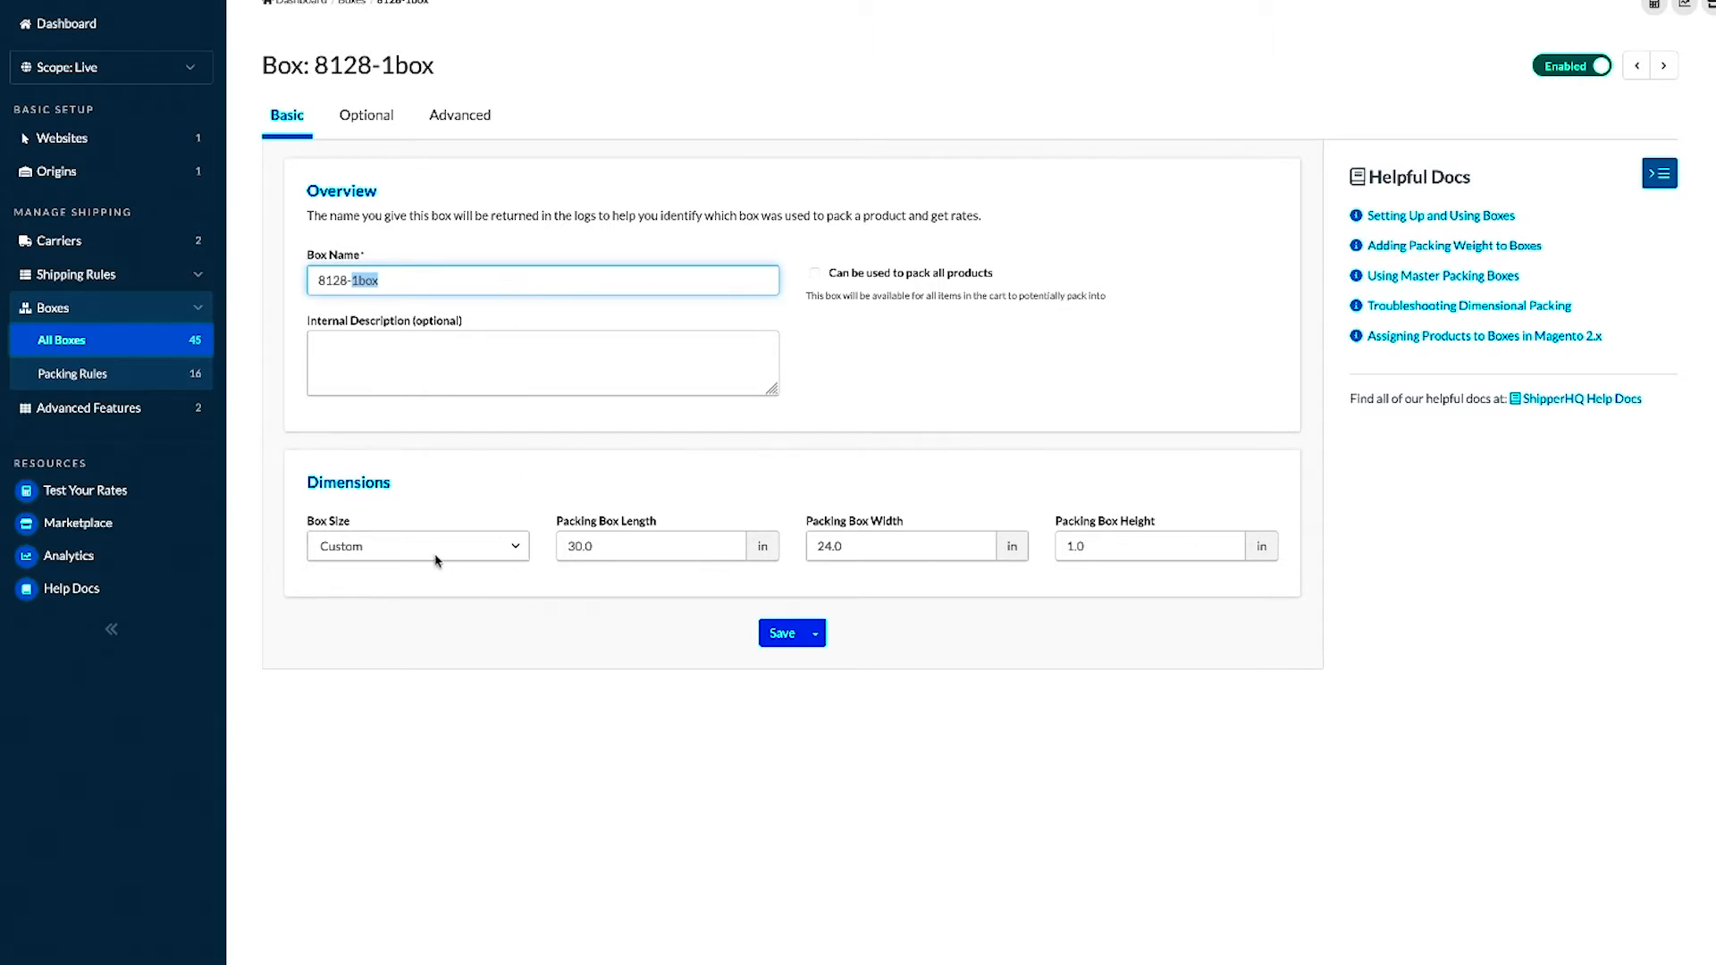
drag(639, 546, 544, 545)
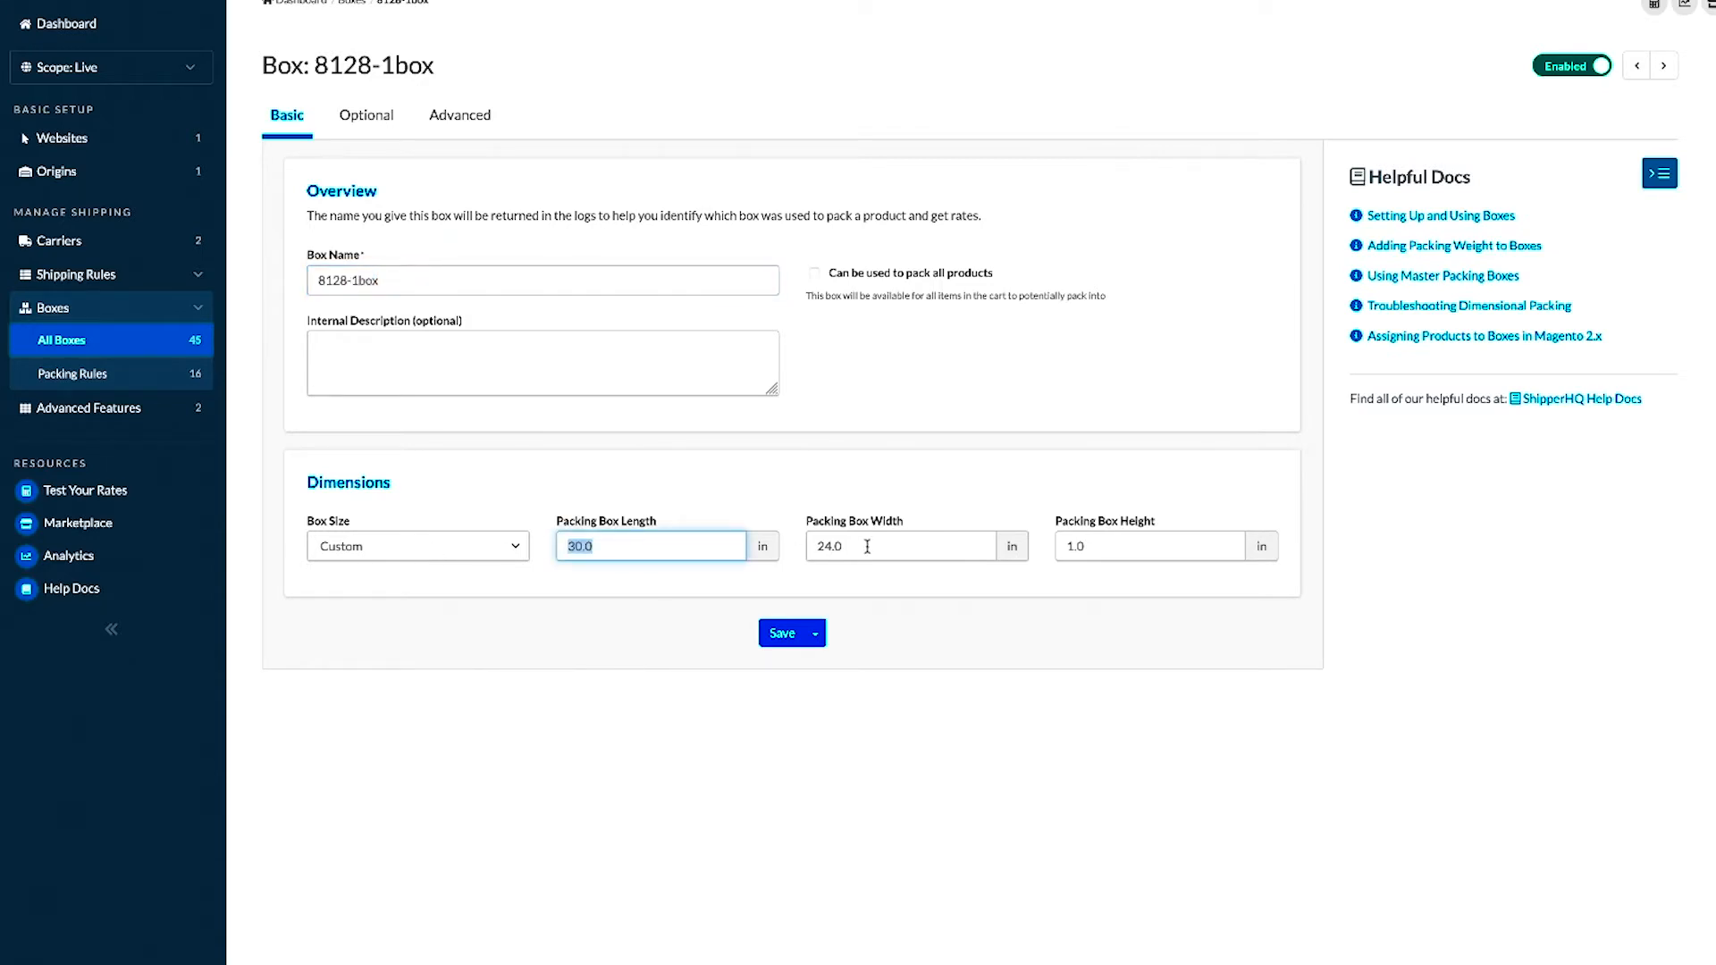
drag(866, 545, 802, 542)
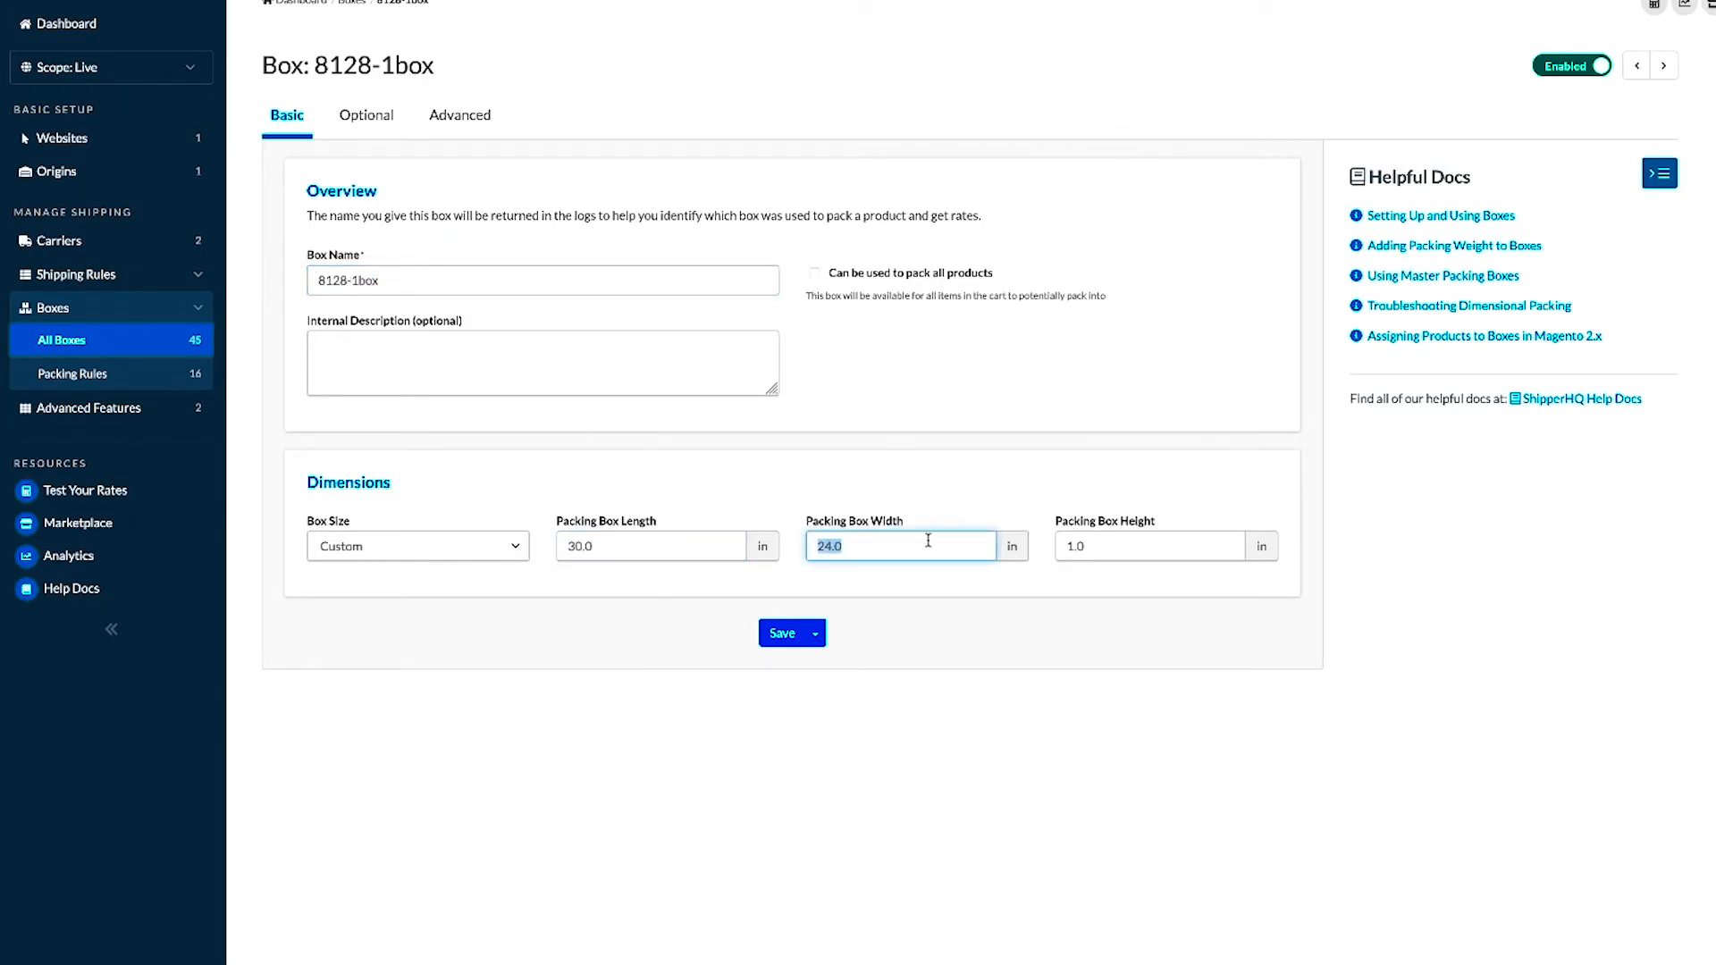
drag(1092, 547, 1041, 546)
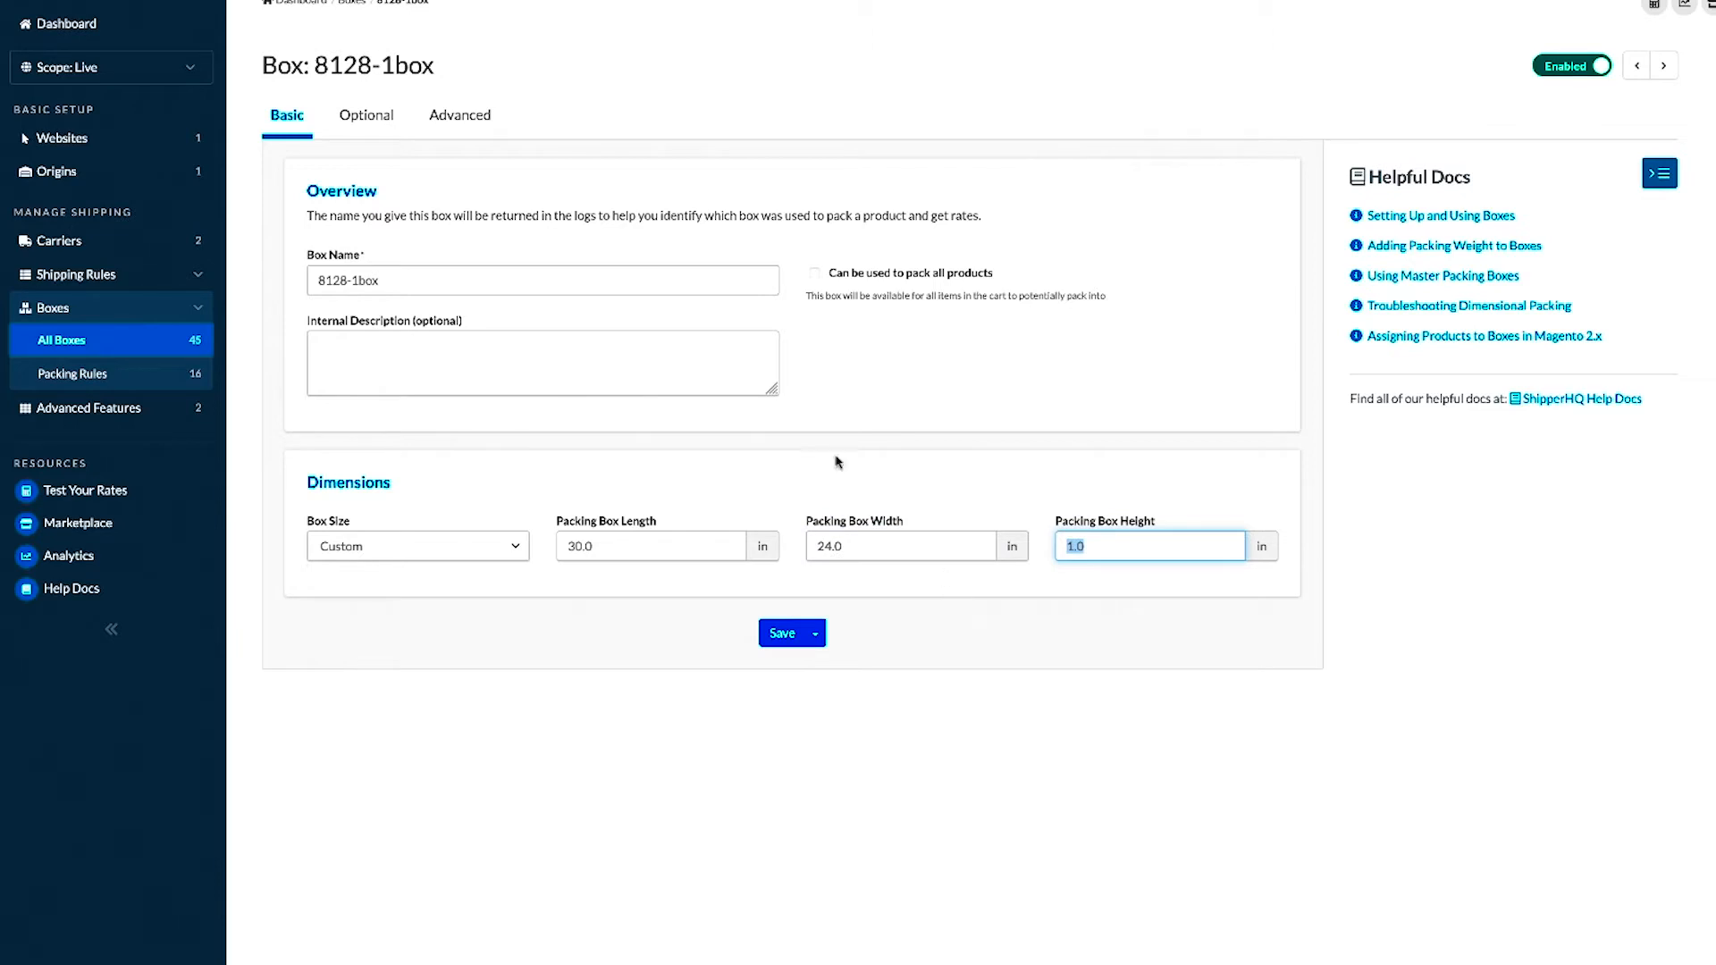
click(410, 740)
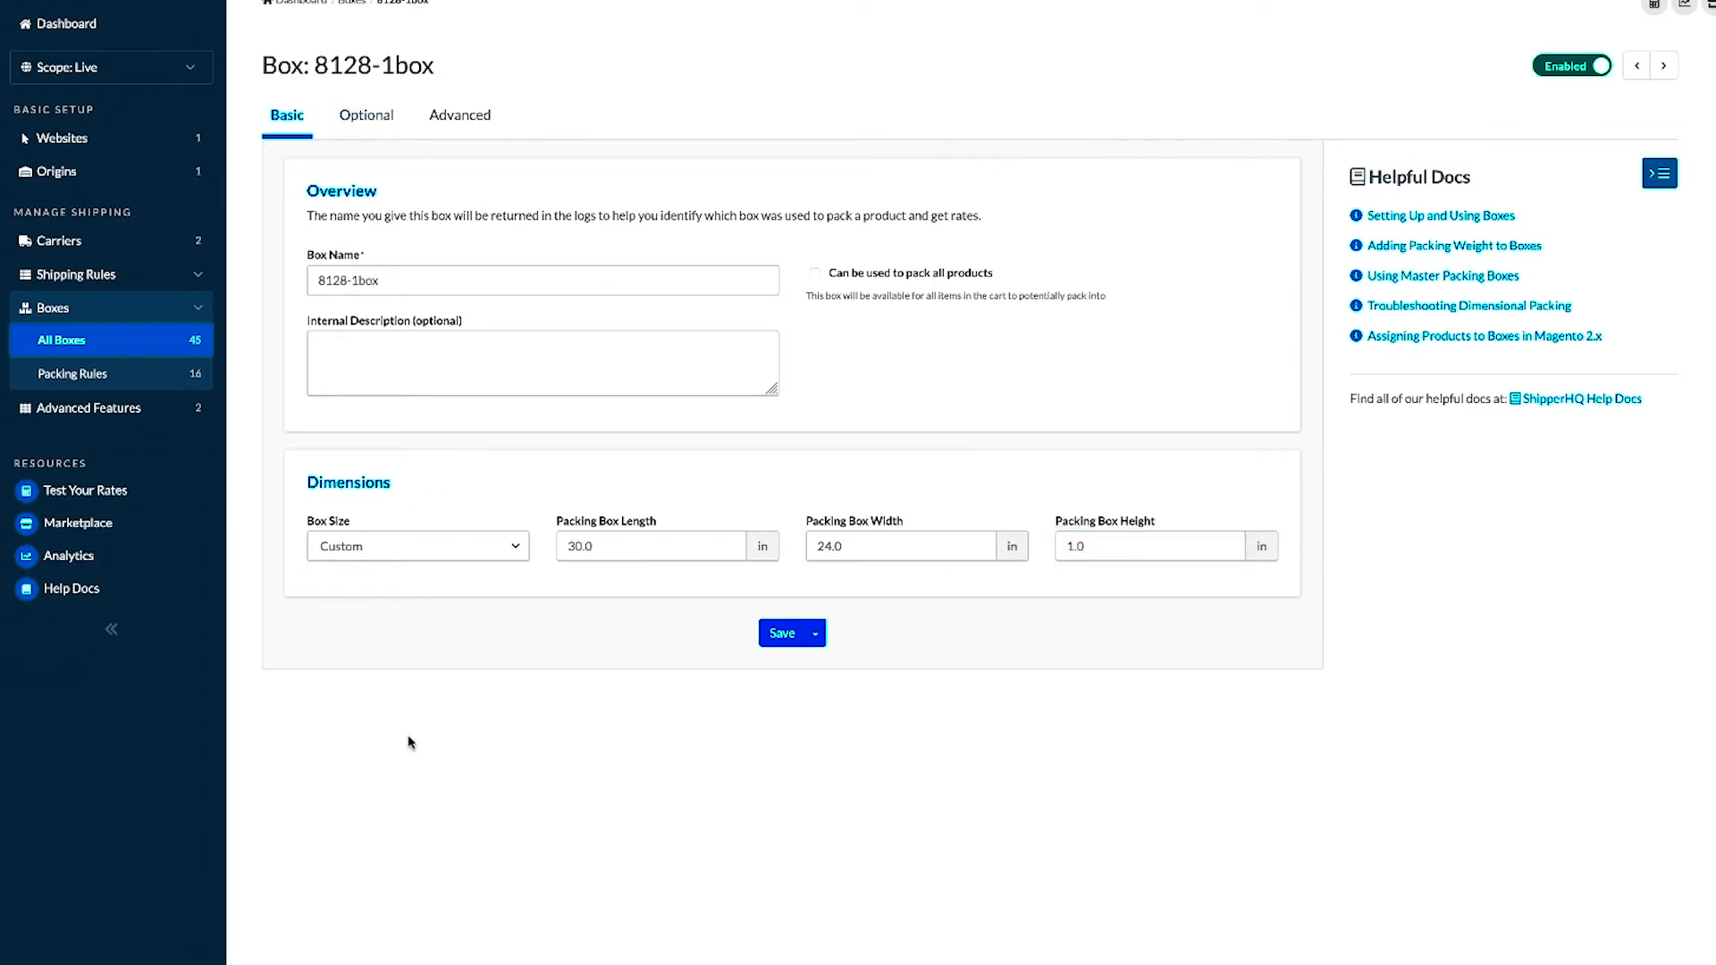
Step: Check the maximum quantity 8128-1box can hold and save the box
click(370, 124)
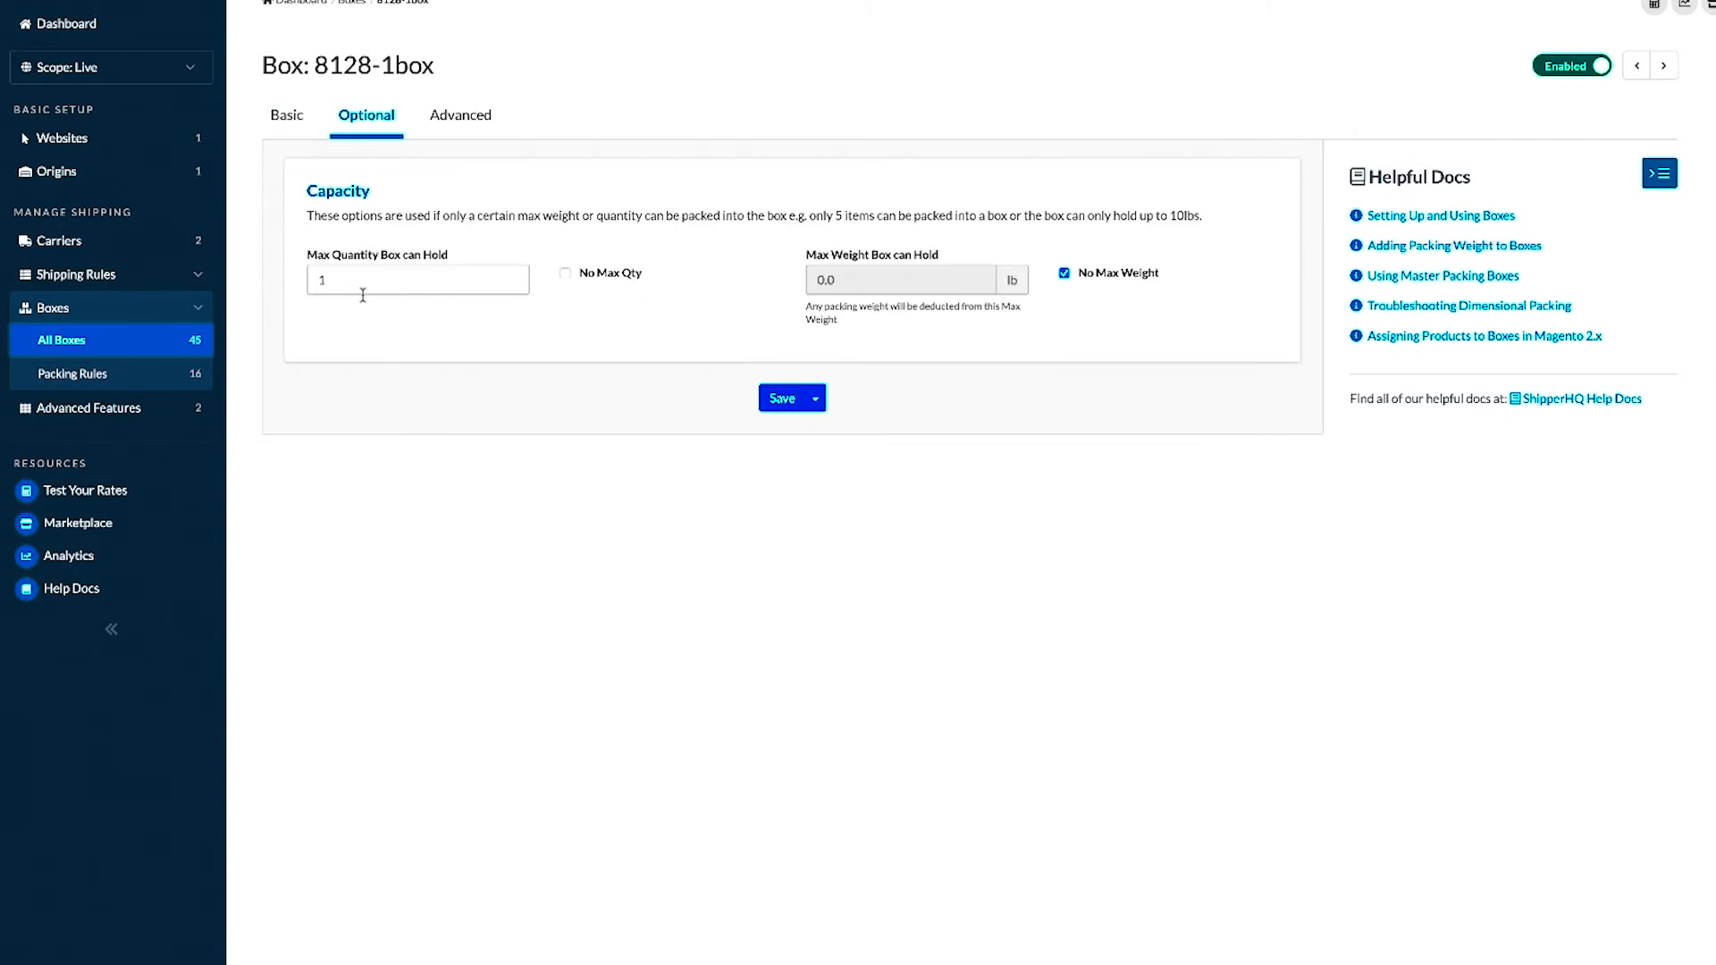
drag(312, 260, 464, 259)
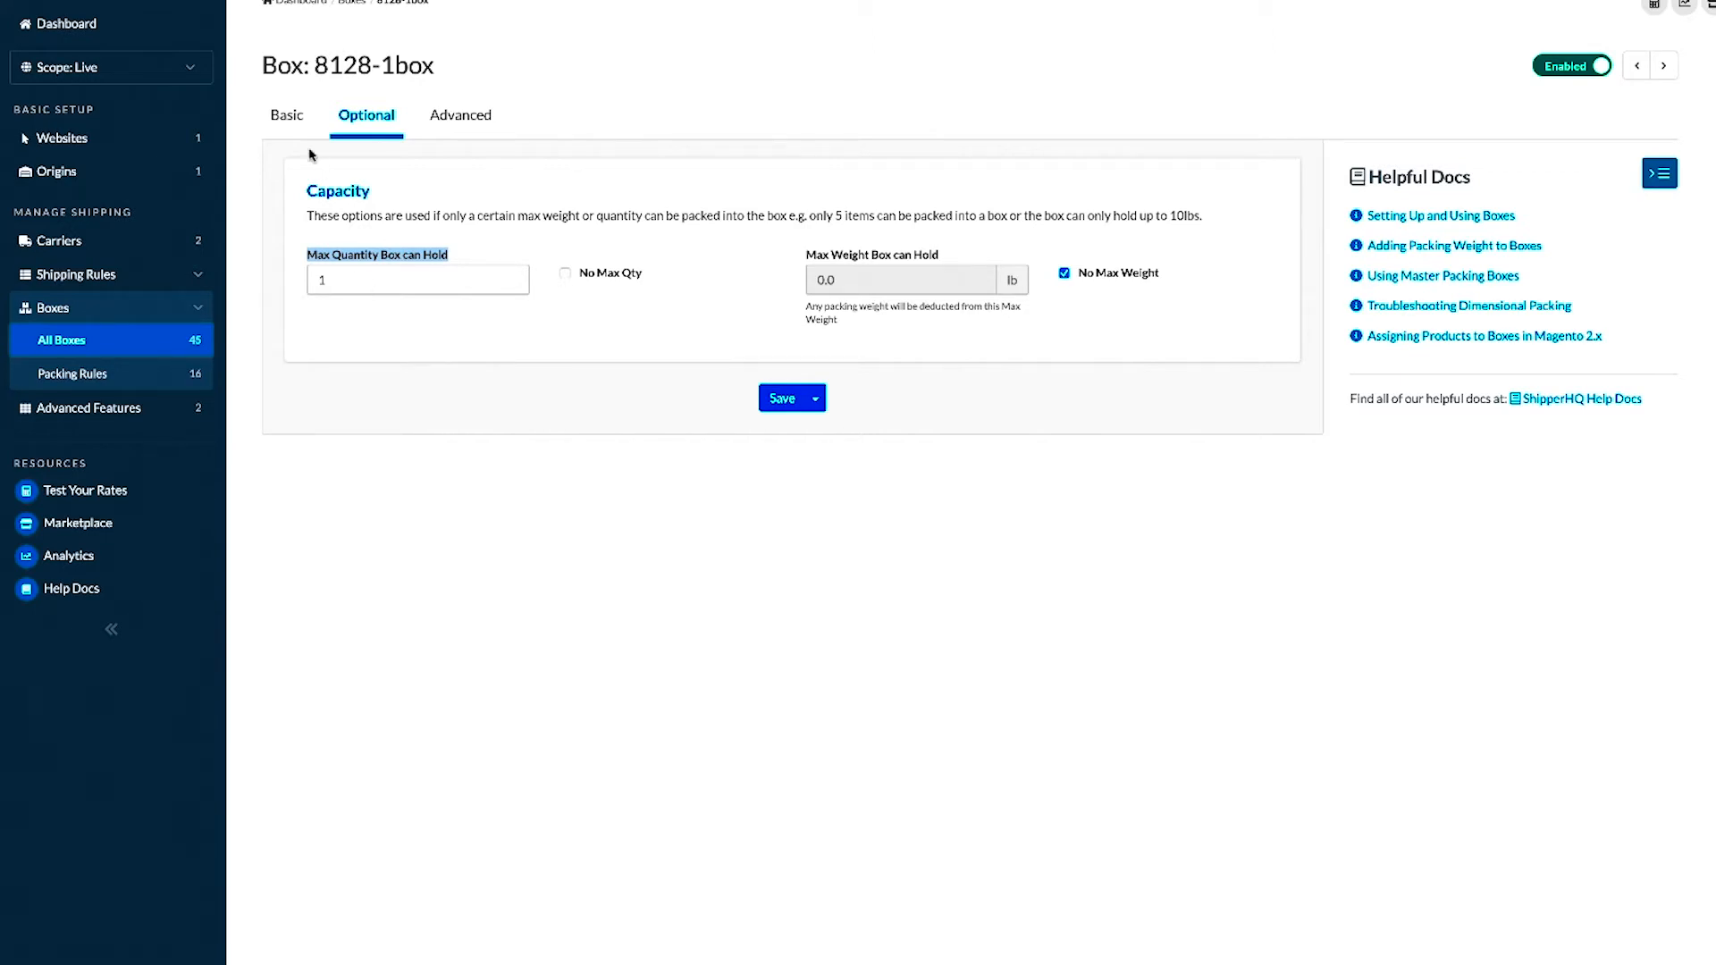
click(271, 115)
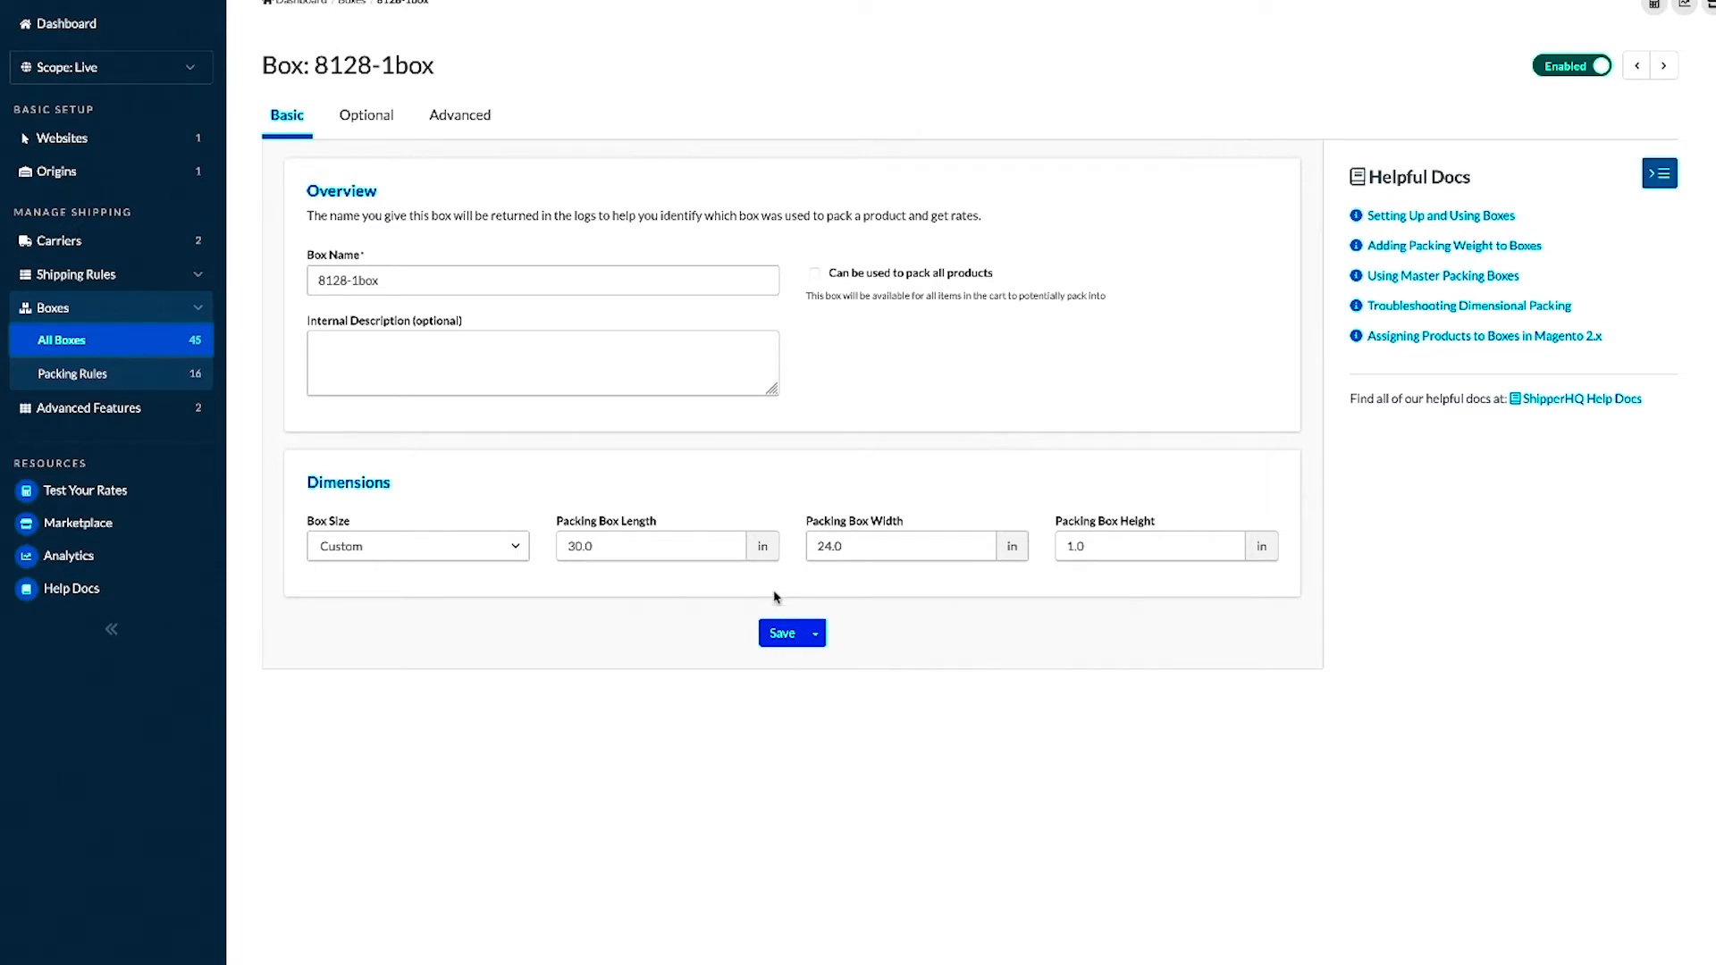
click(783, 635)
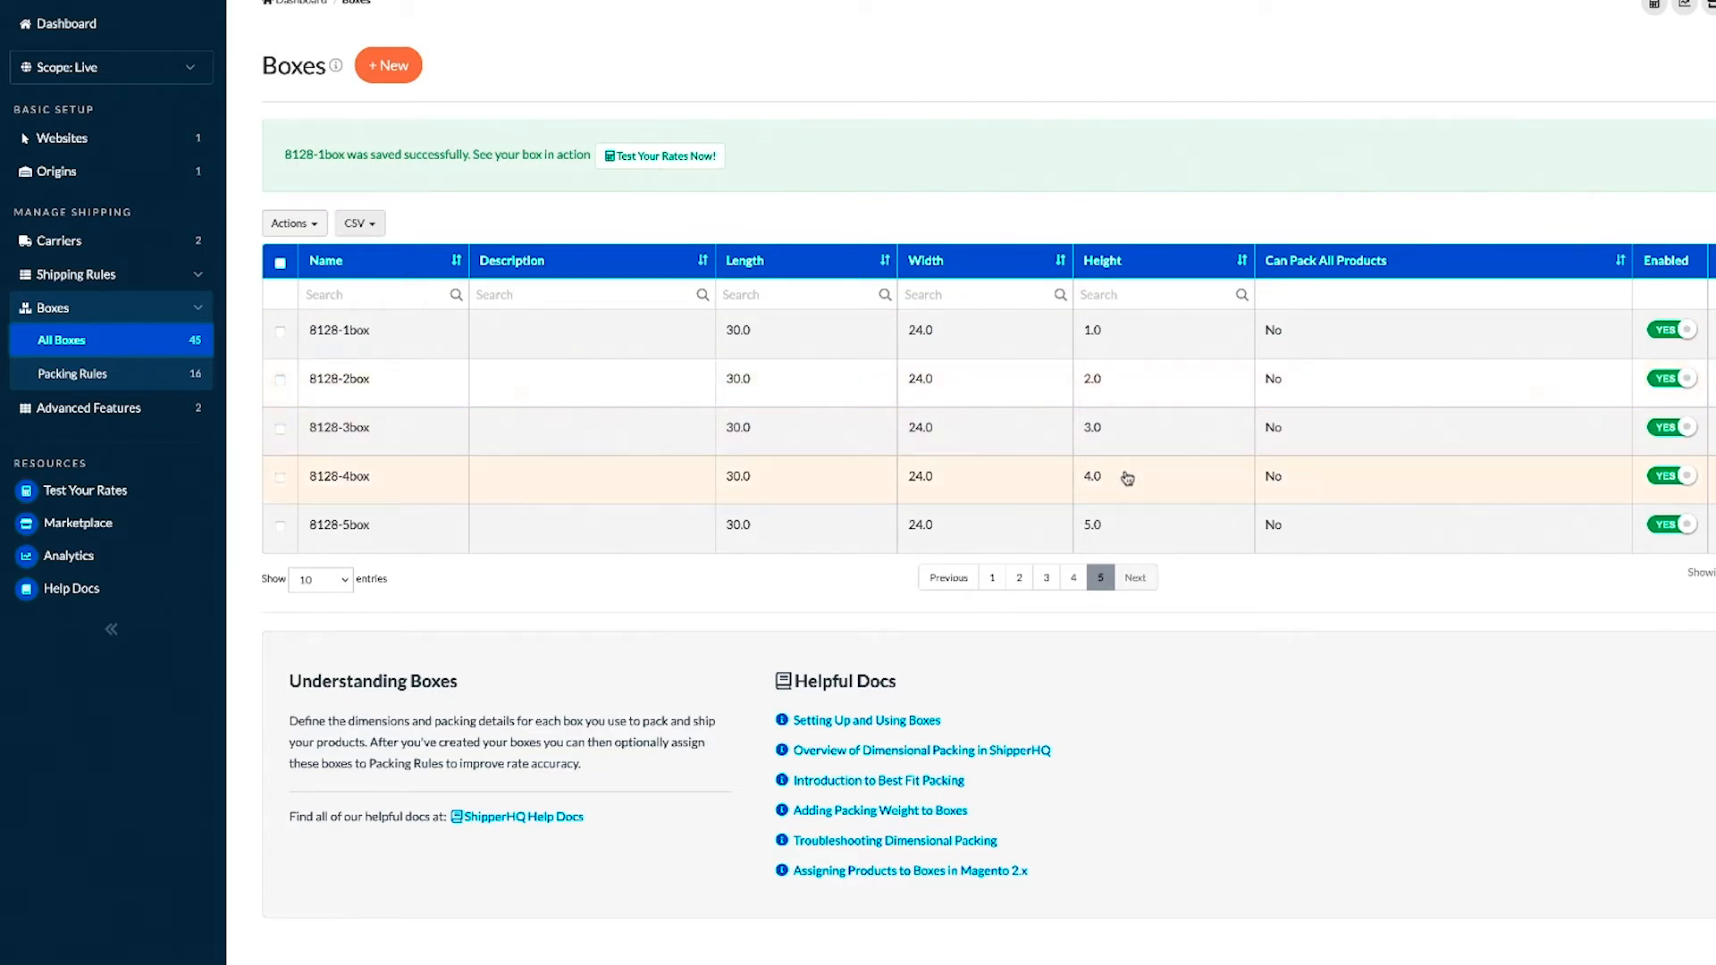
Step: Open 8128-5box and examine its packing height and the maximum quantity it can hold
click(1125, 529)
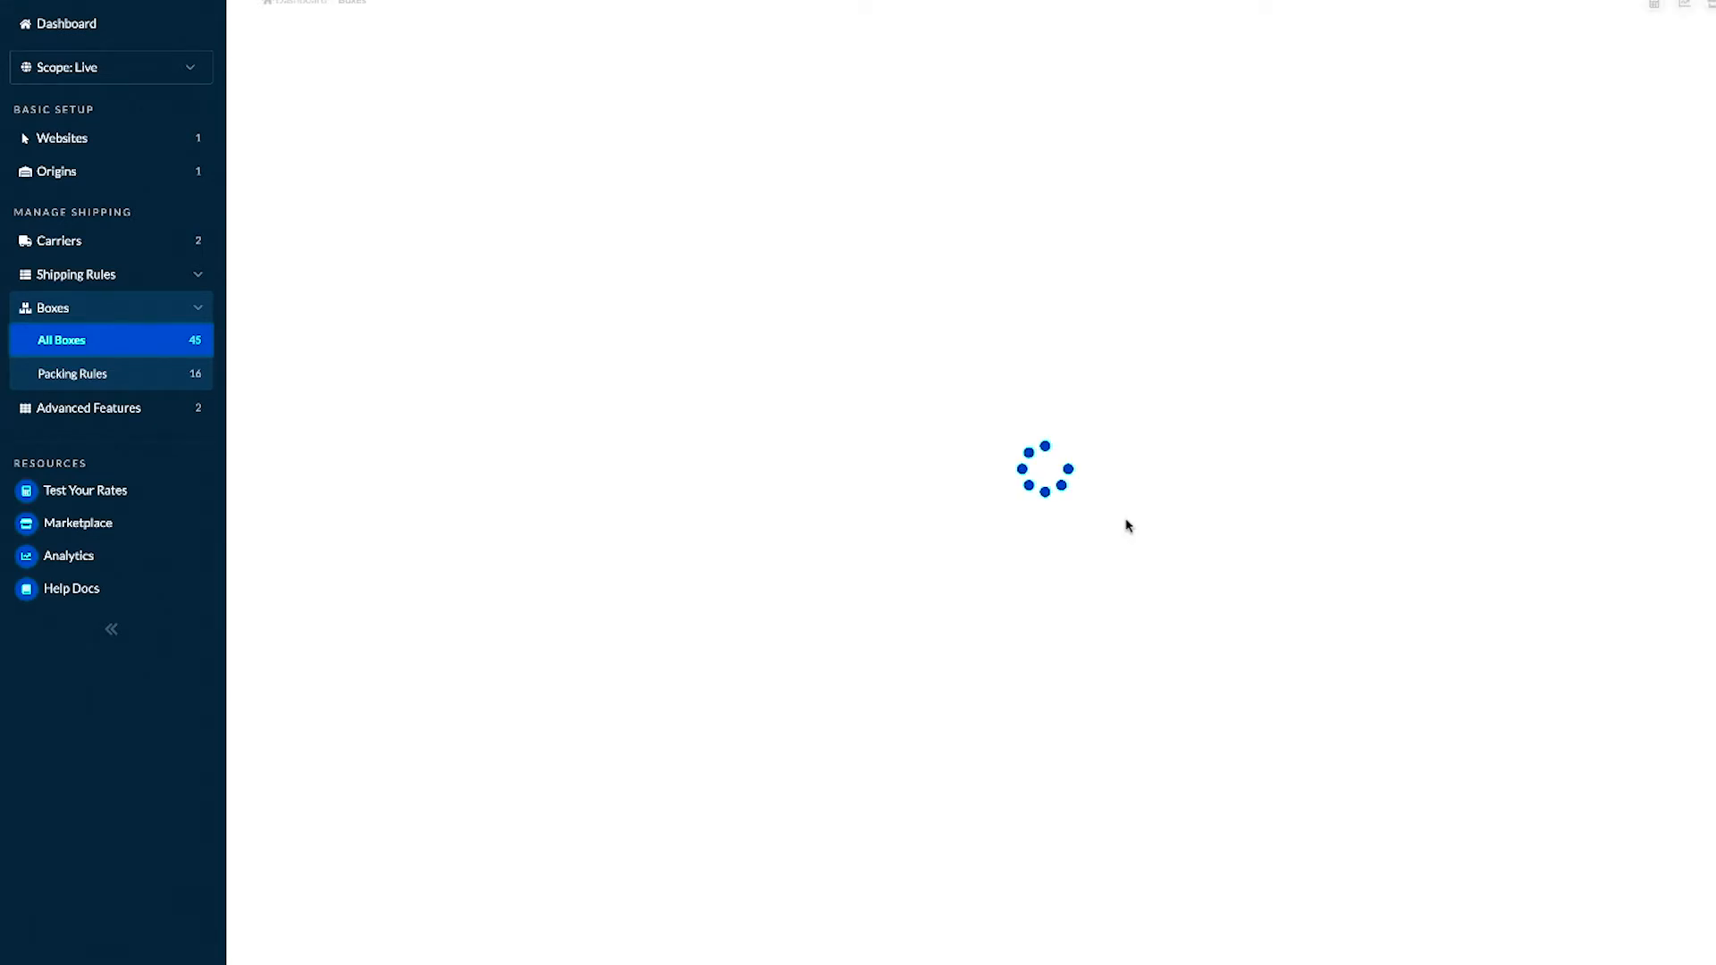
click(1099, 547)
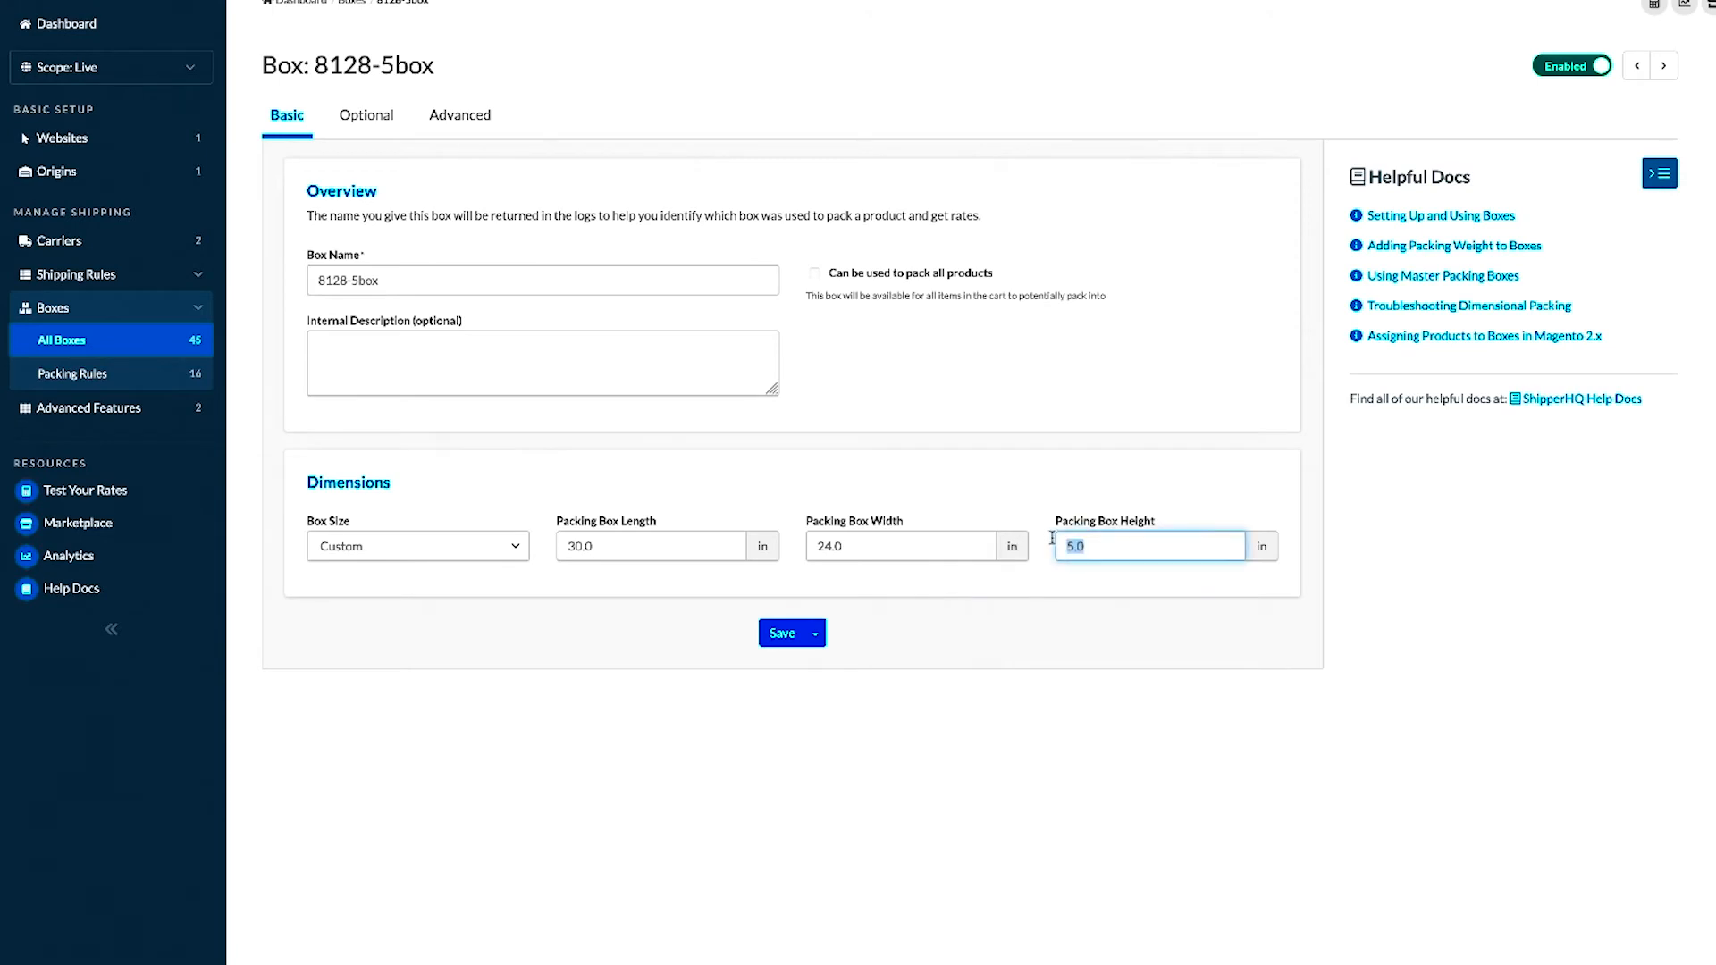
double_click(1077, 546)
click(391, 123)
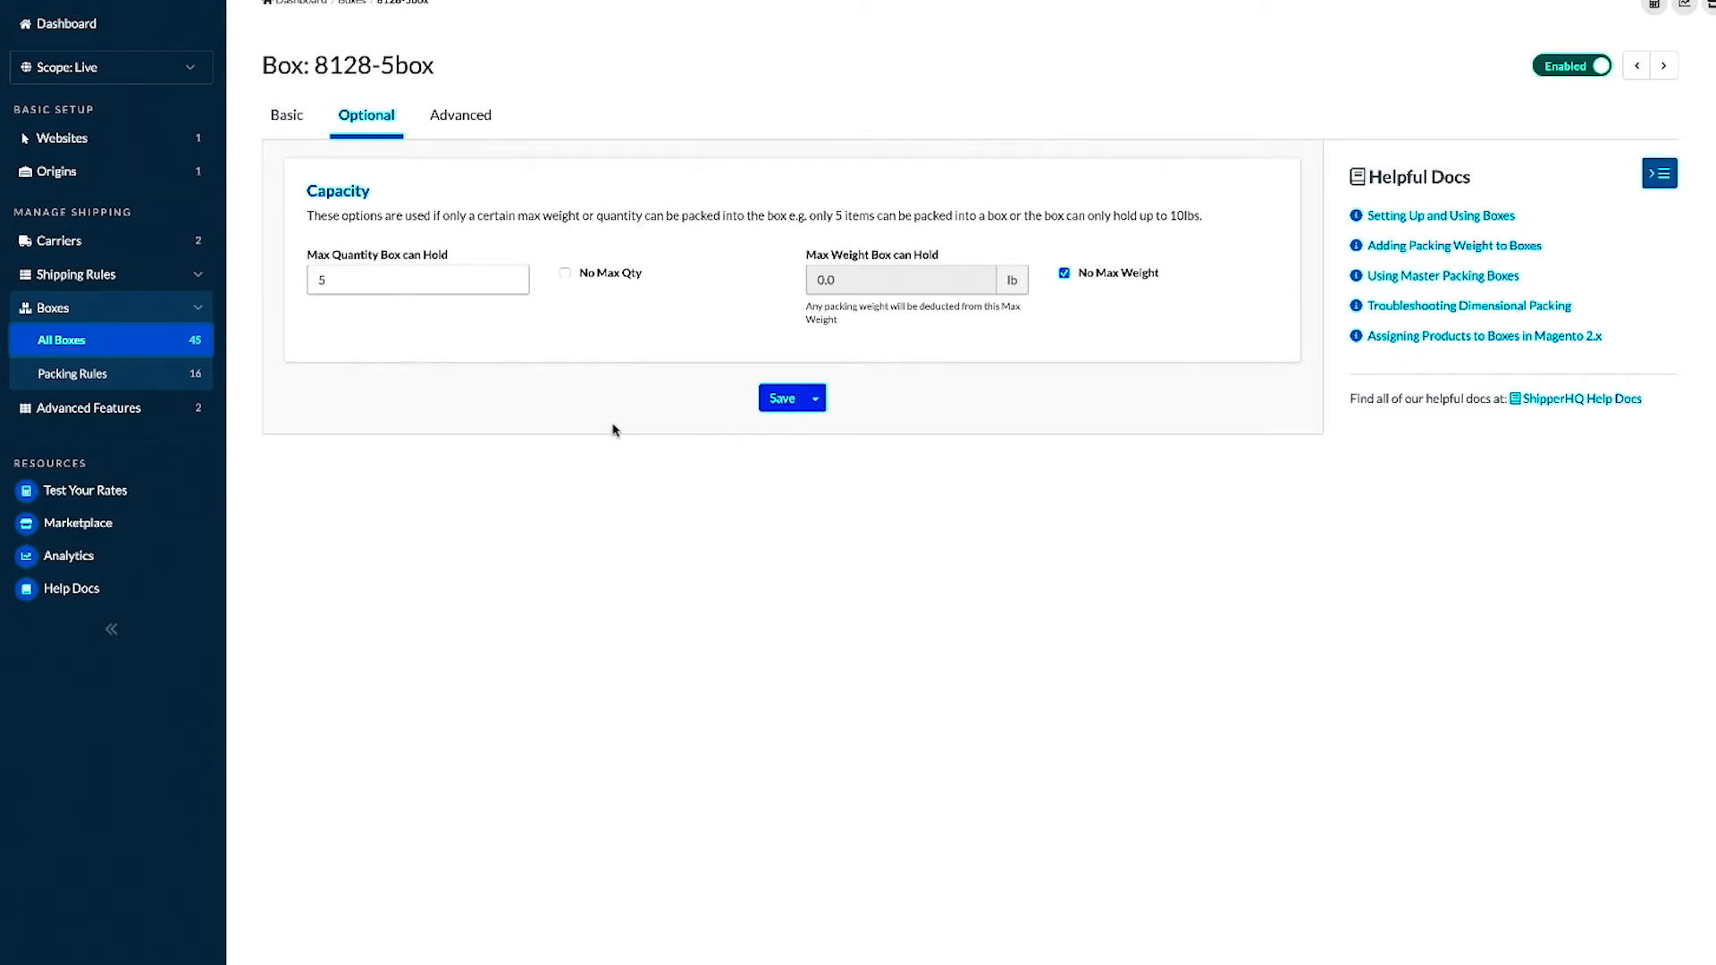
drag(316, 257, 457, 255)
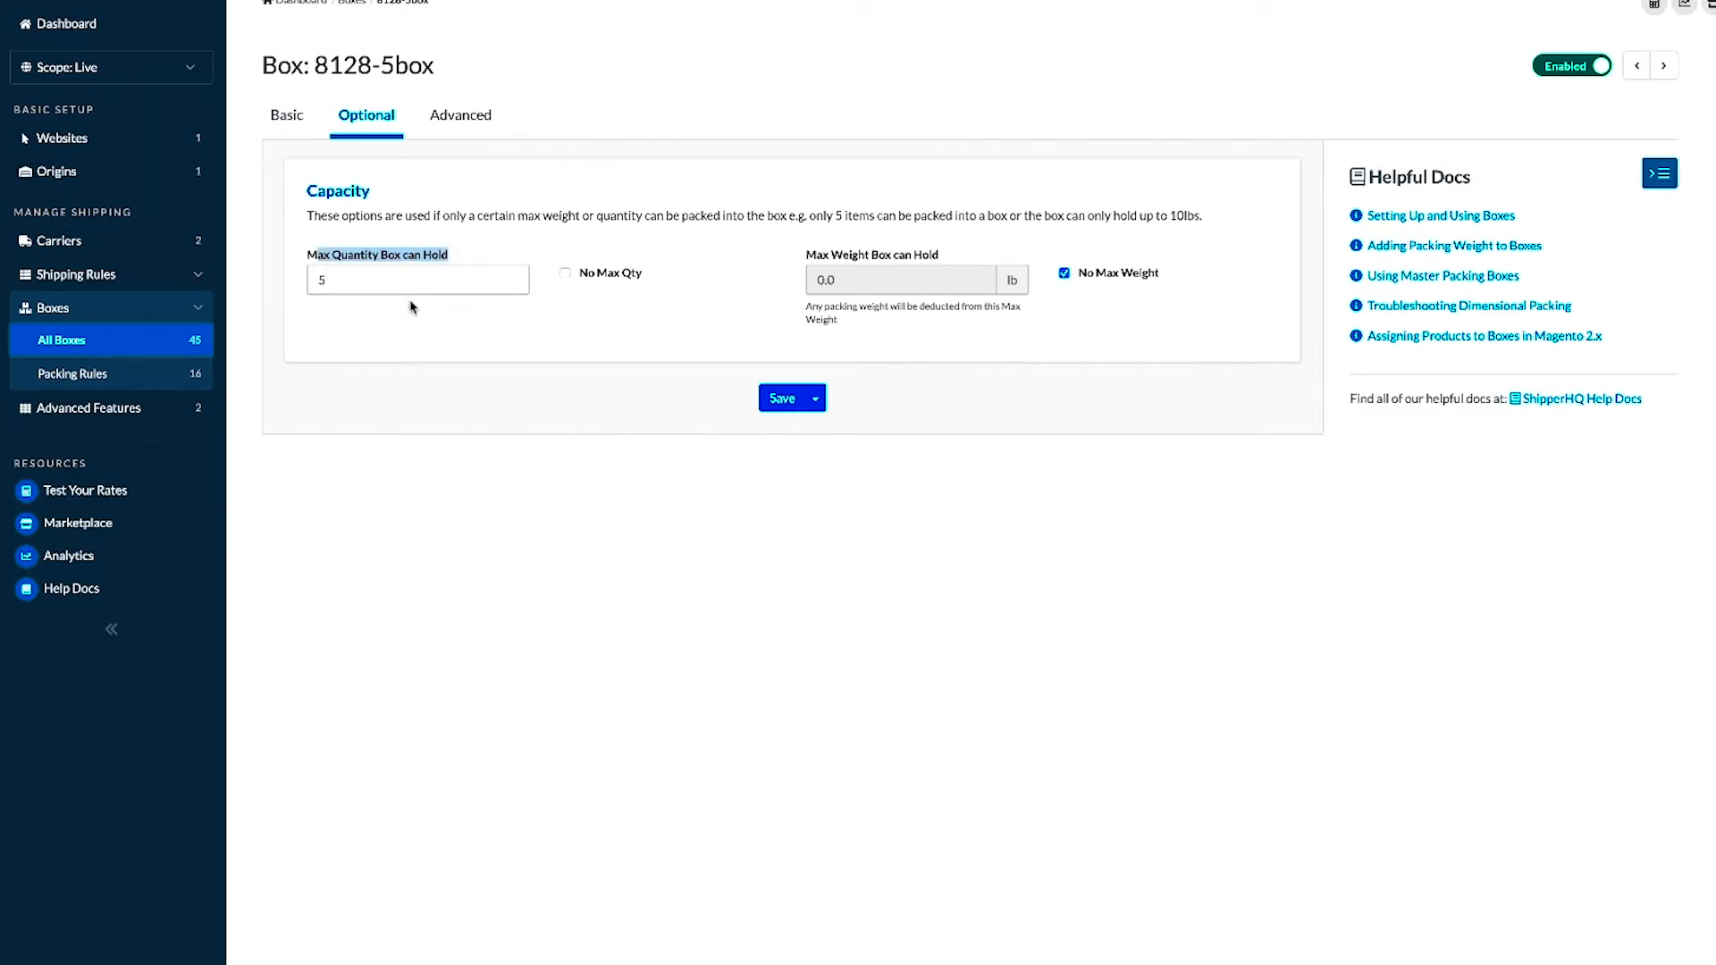
click(382, 282)
double_click(314, 283)
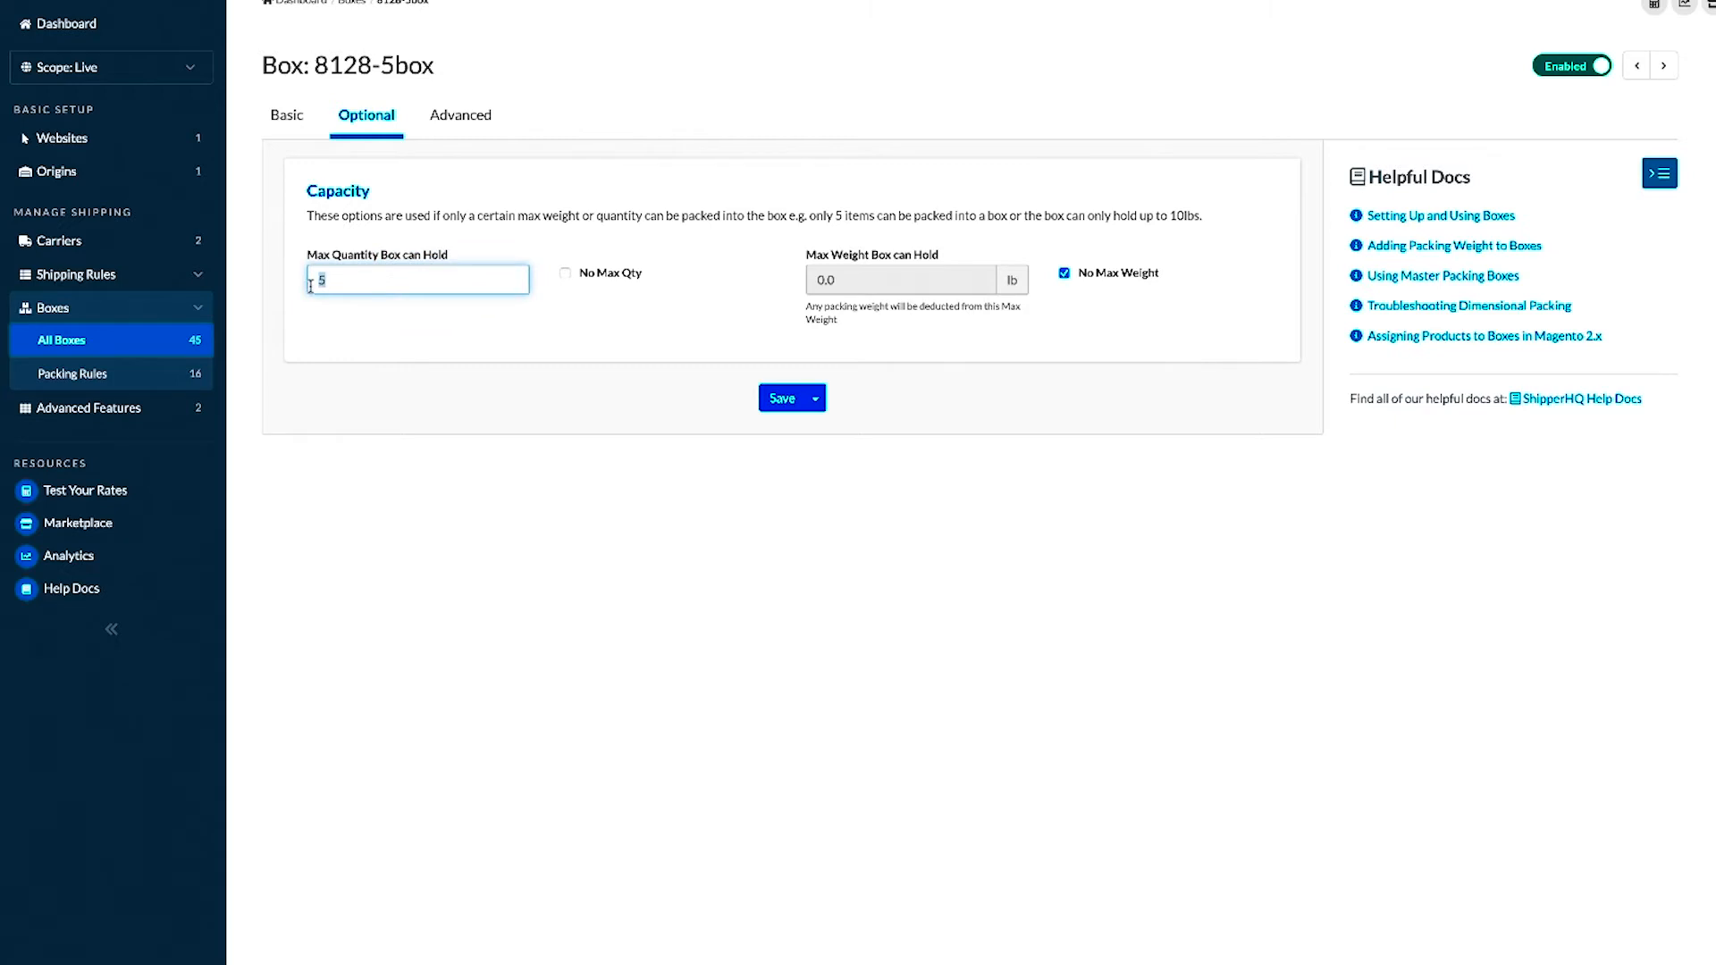
click(287, 115)
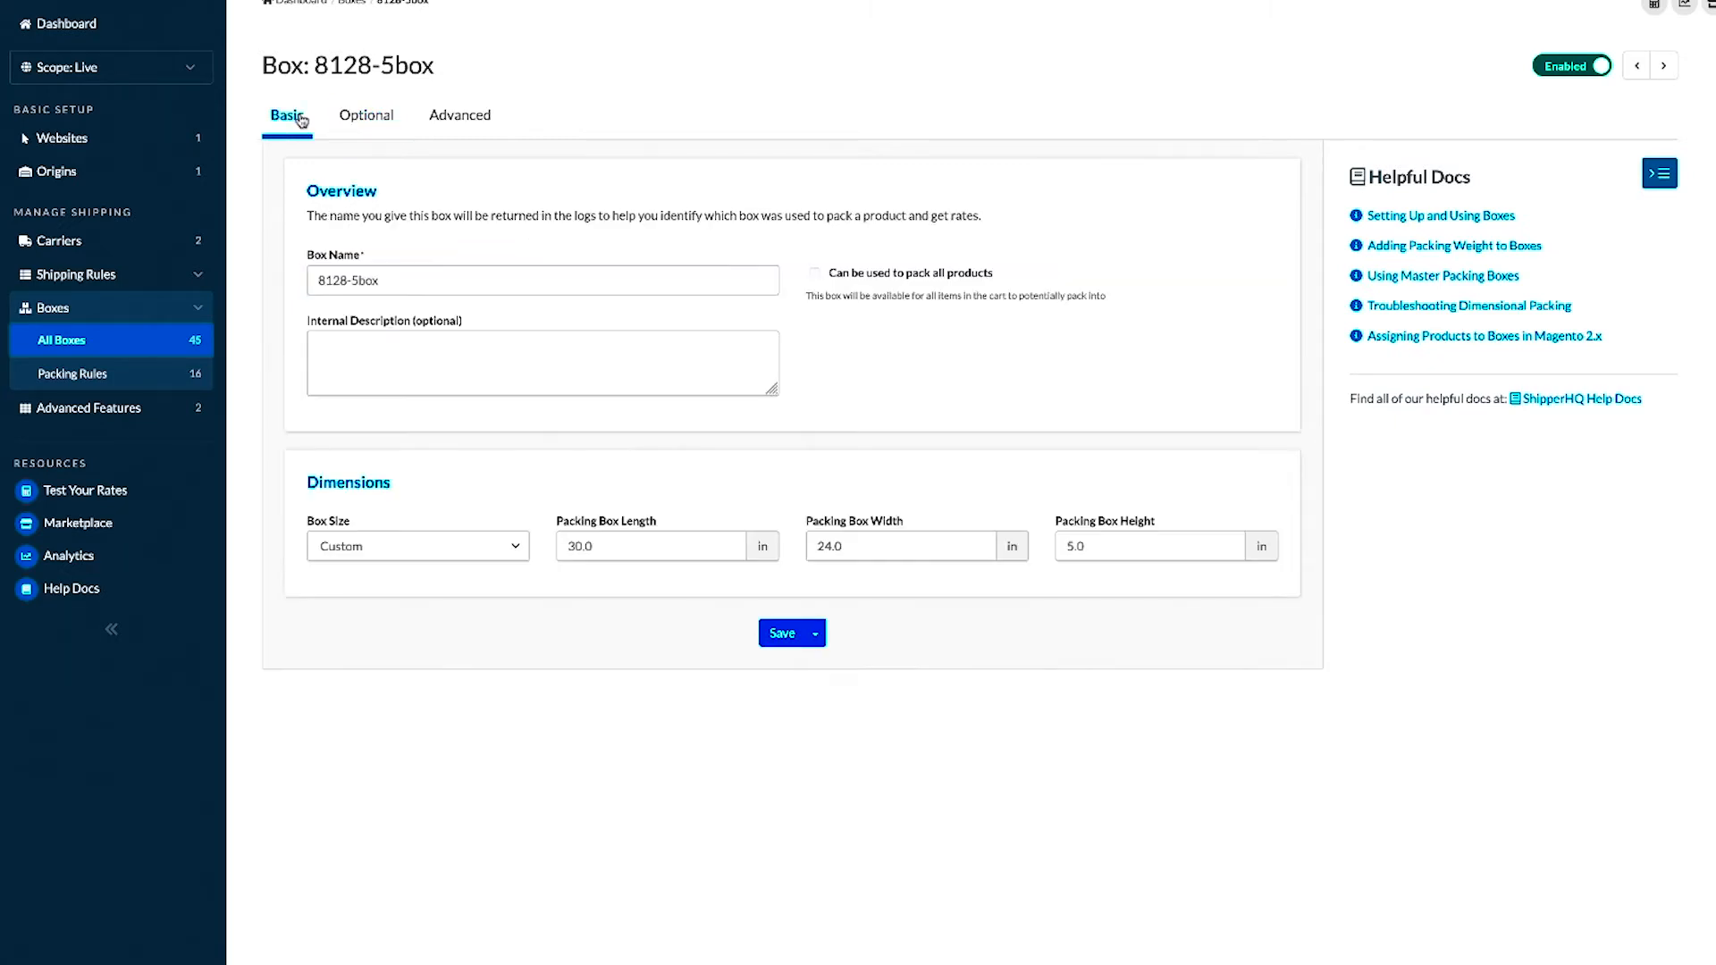
Step: Return to the box list, reopen the packing rule 8128-boxrule and expand its choice of possible shipping boxes
click(91, 340)
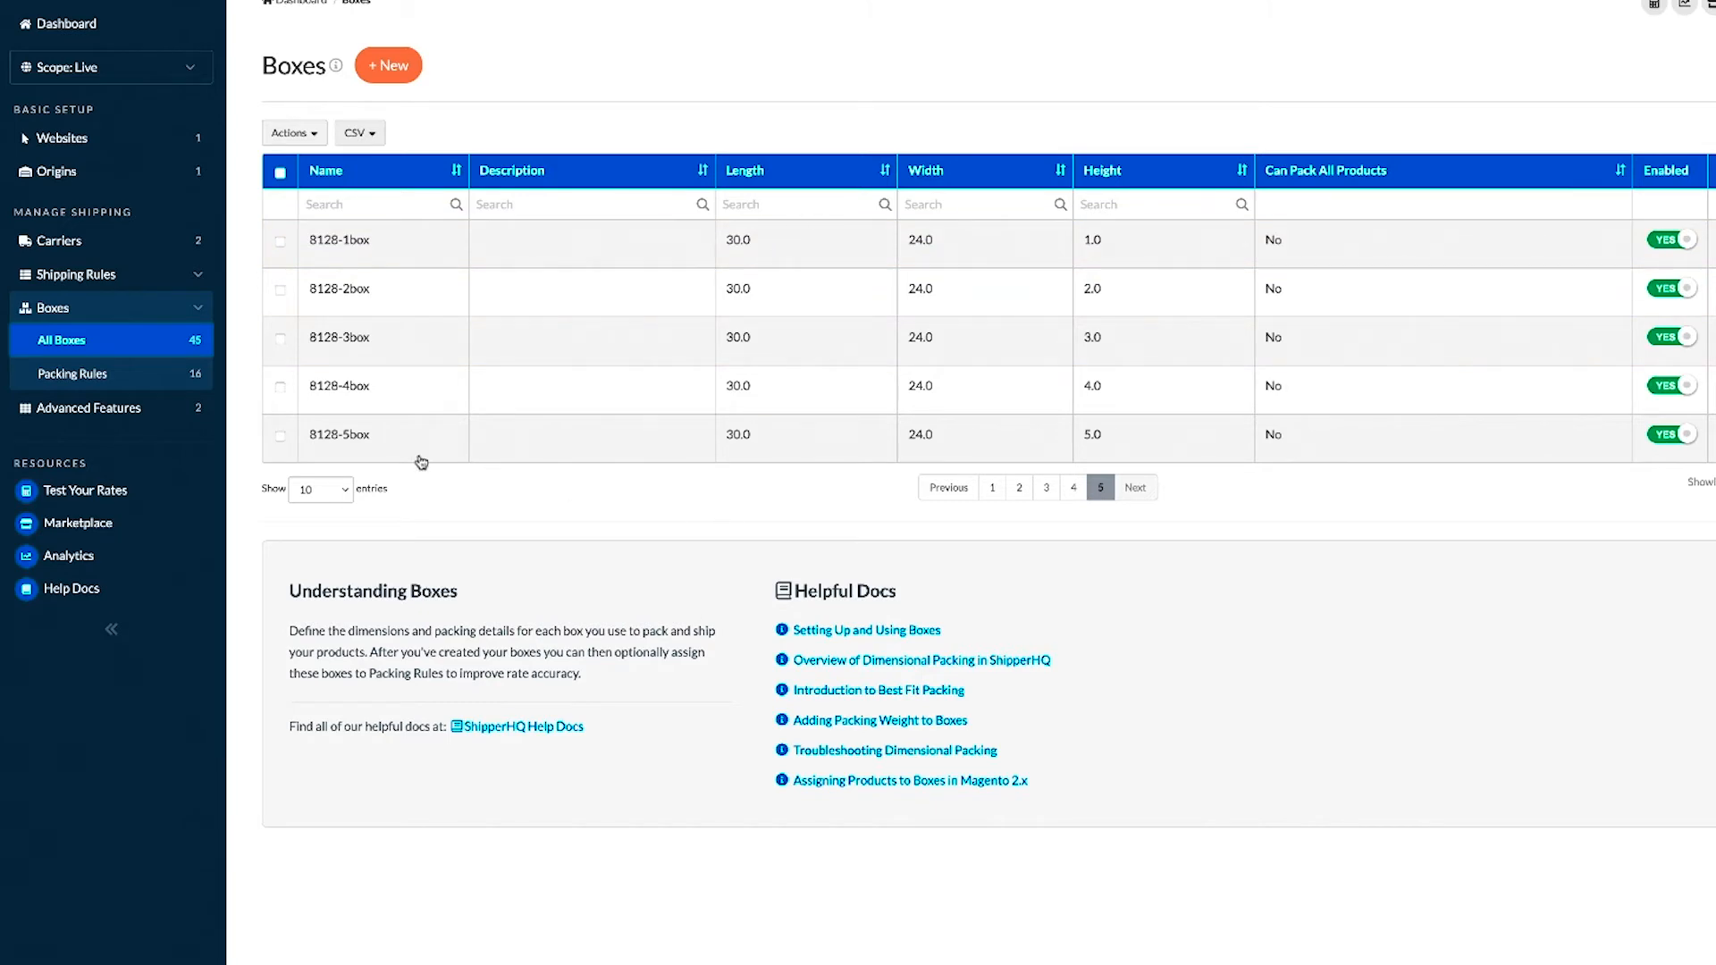
click(105, 380)
scroll(344, 598, down, 5)
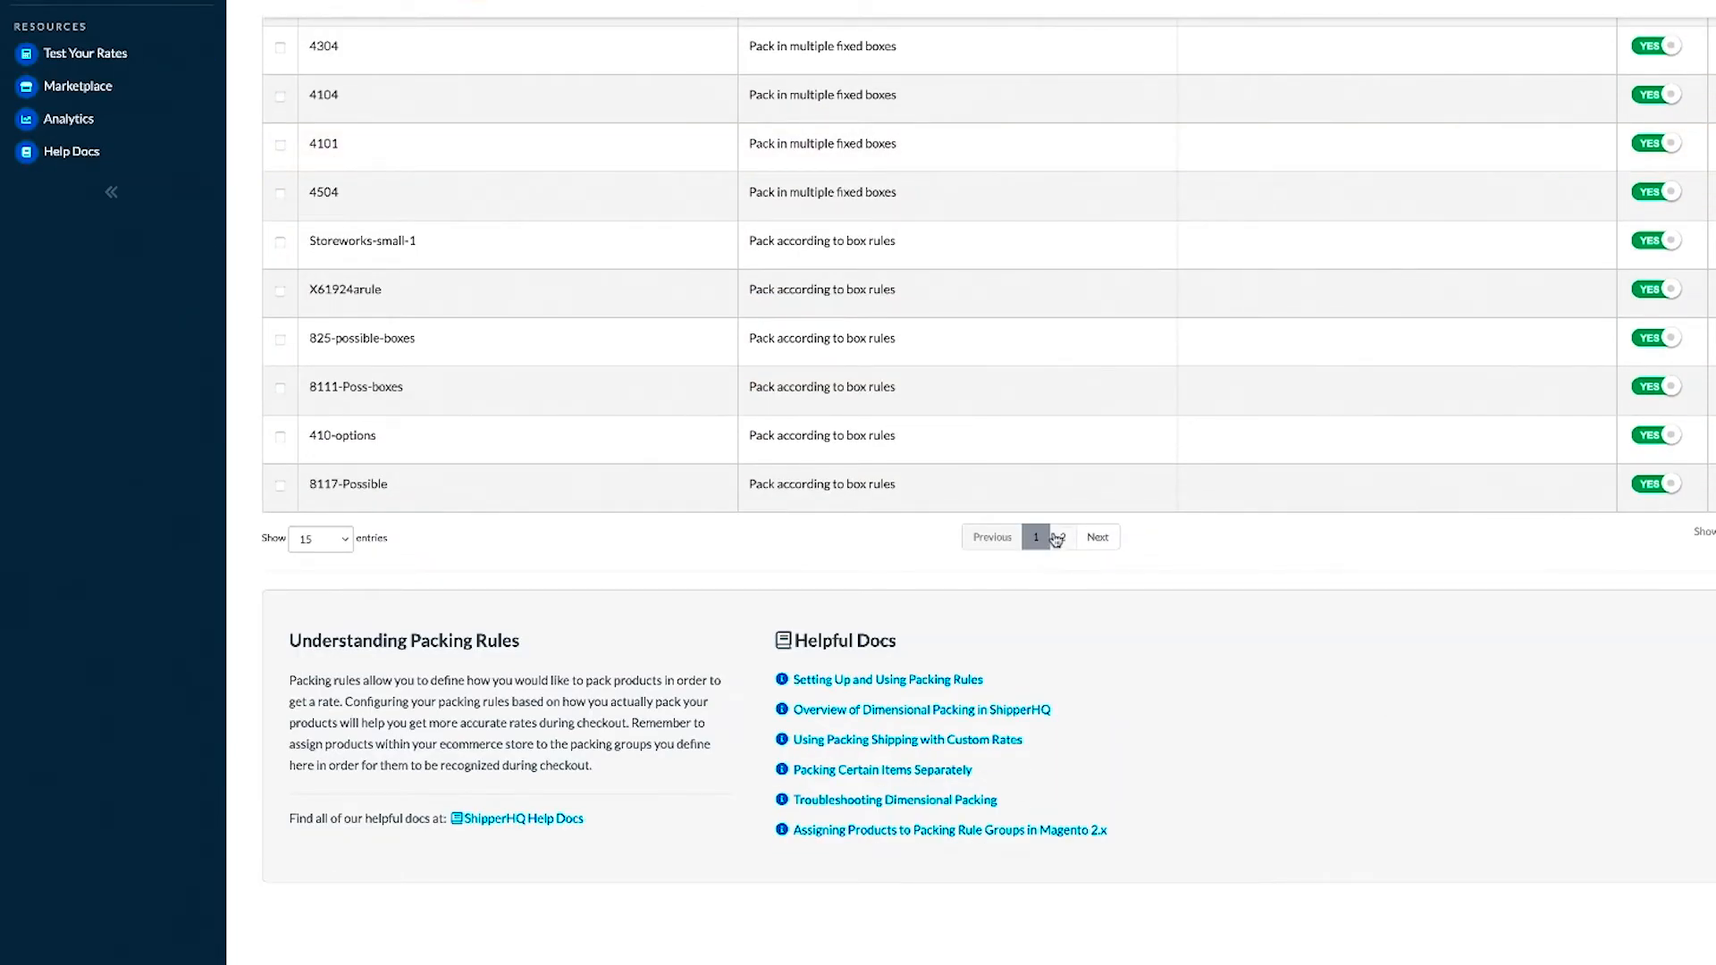
click(1058, 537)
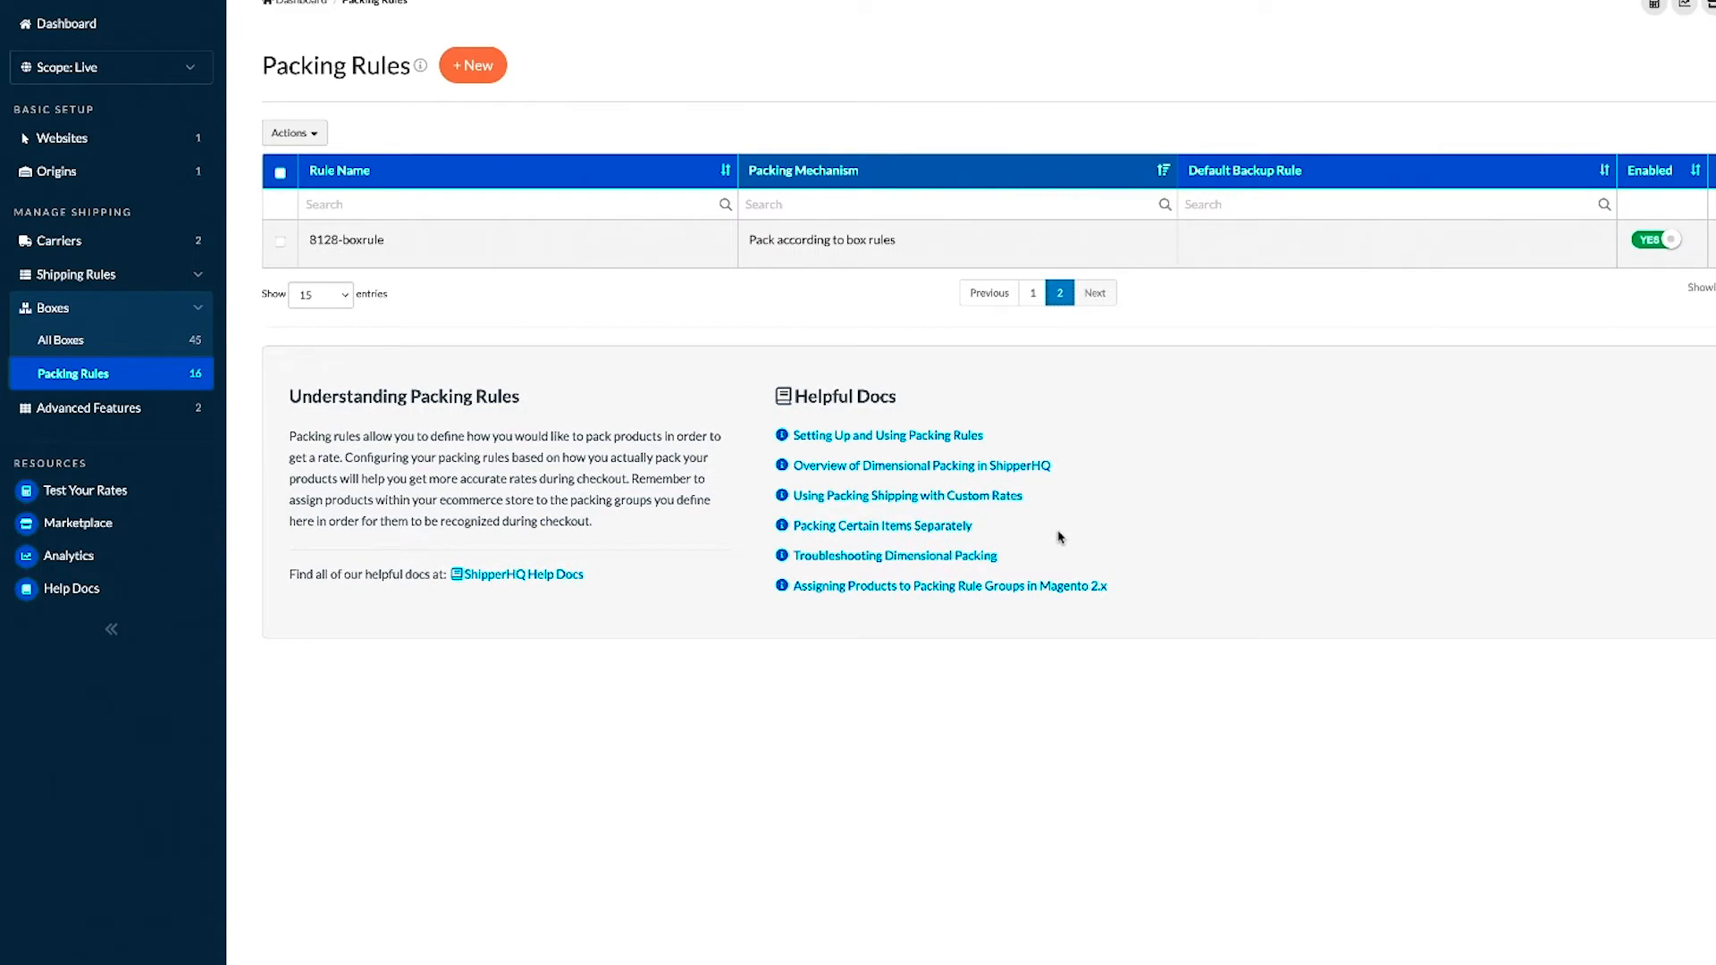
click(617, 252)
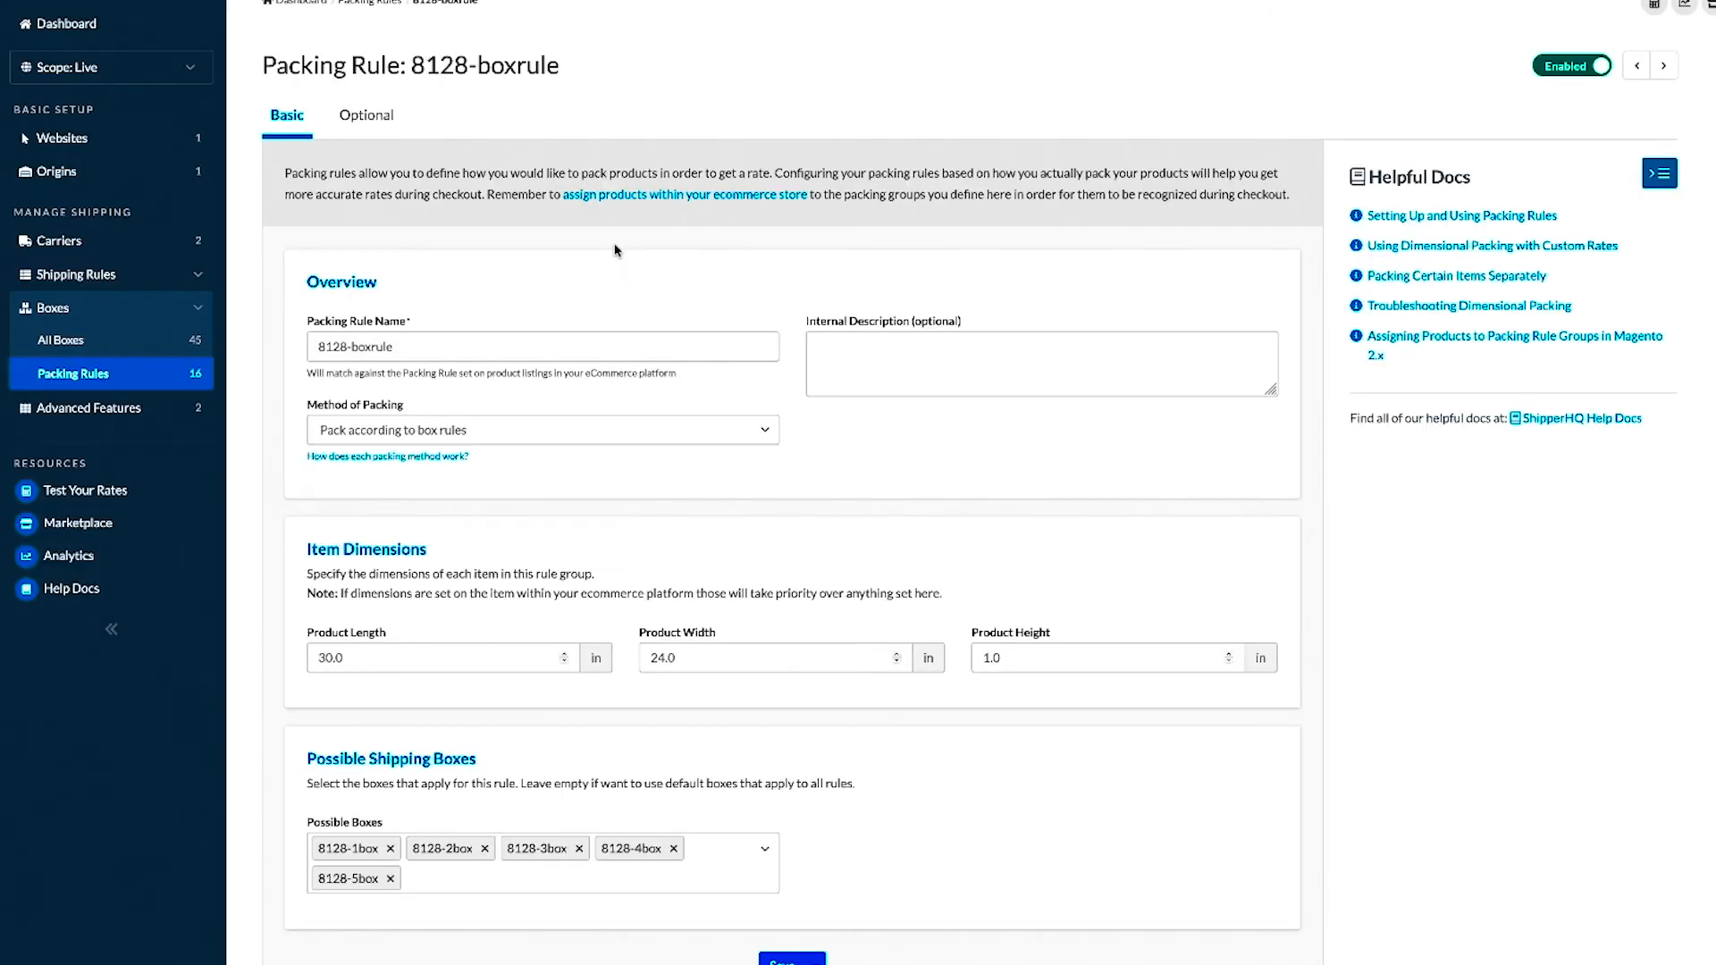
scroll(659, 421, down, 2)
click(765, 746)
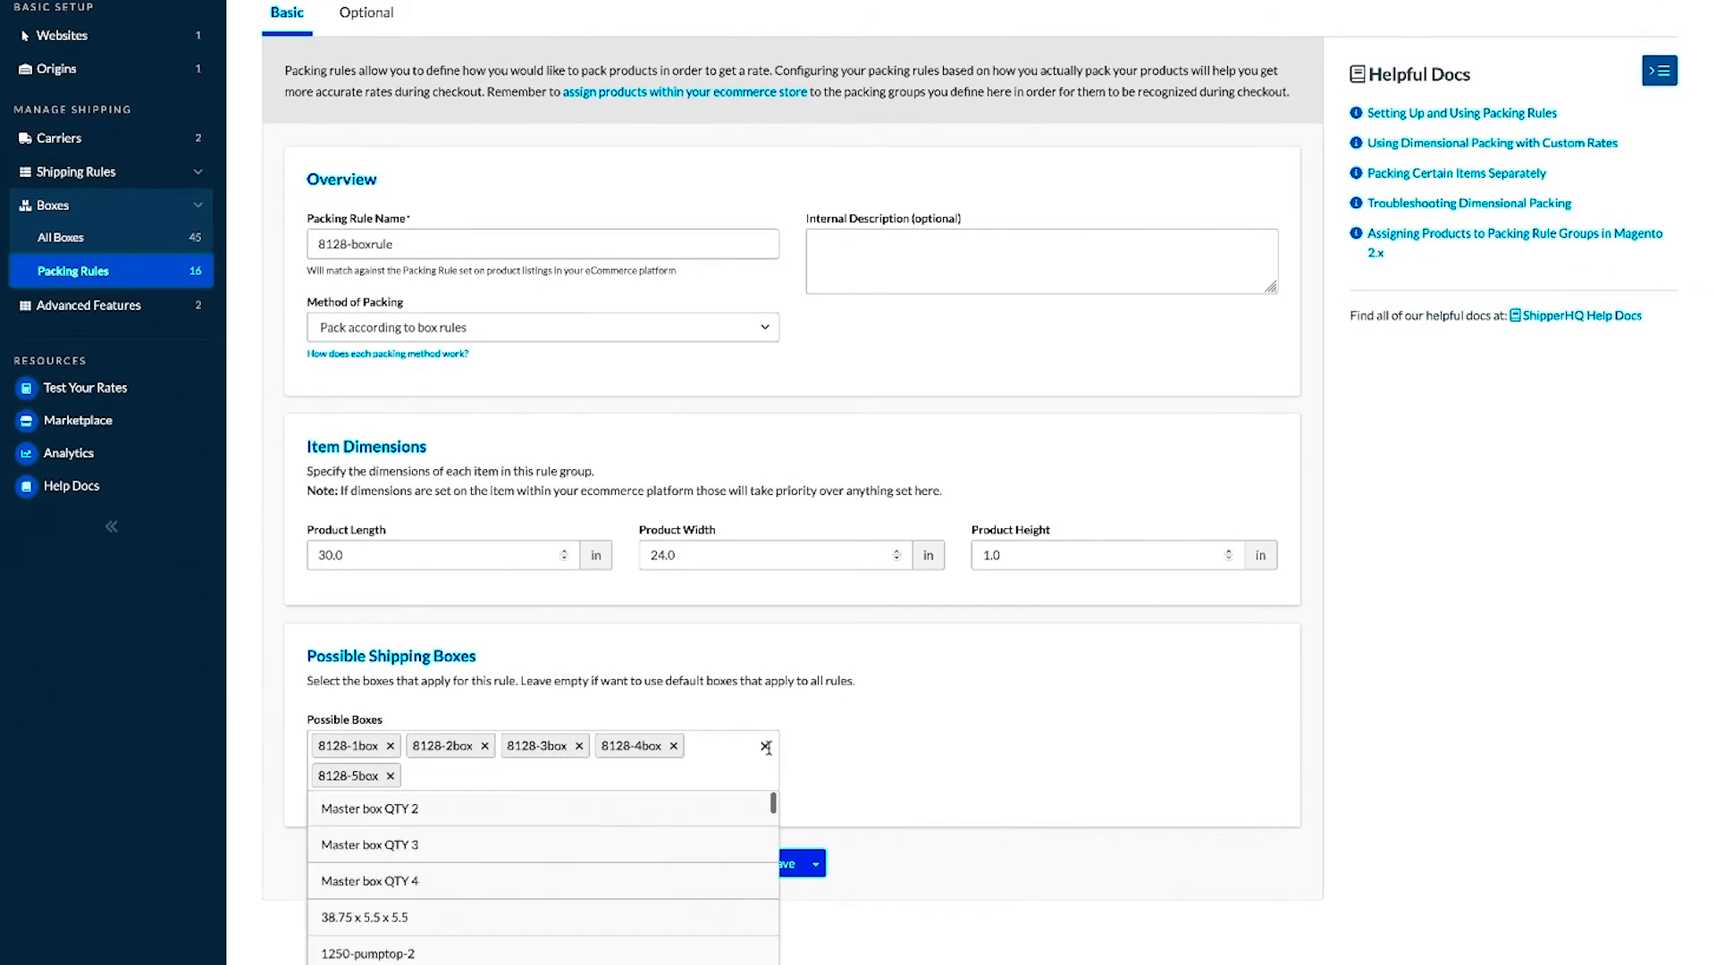
Step: Look through the available shipping boxes without changing the five assigned 8128 boxes, and save the packing rule 8128-boxrule
scroll(456, 921, down, 15)
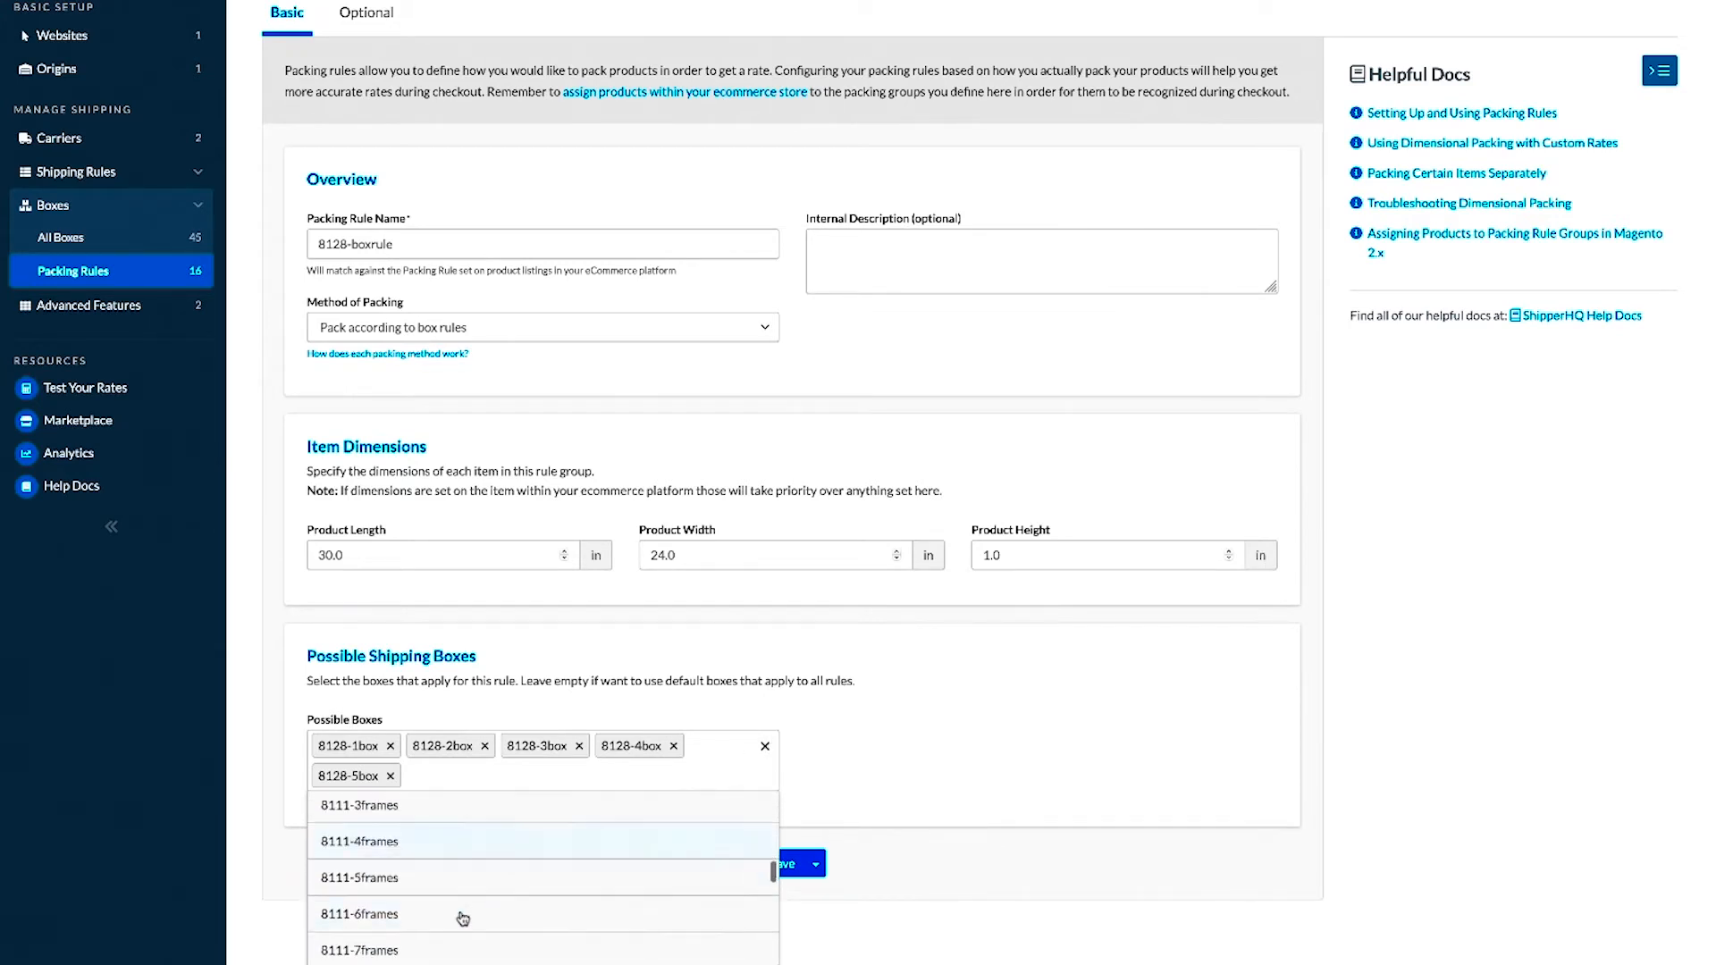
click(947, 778)
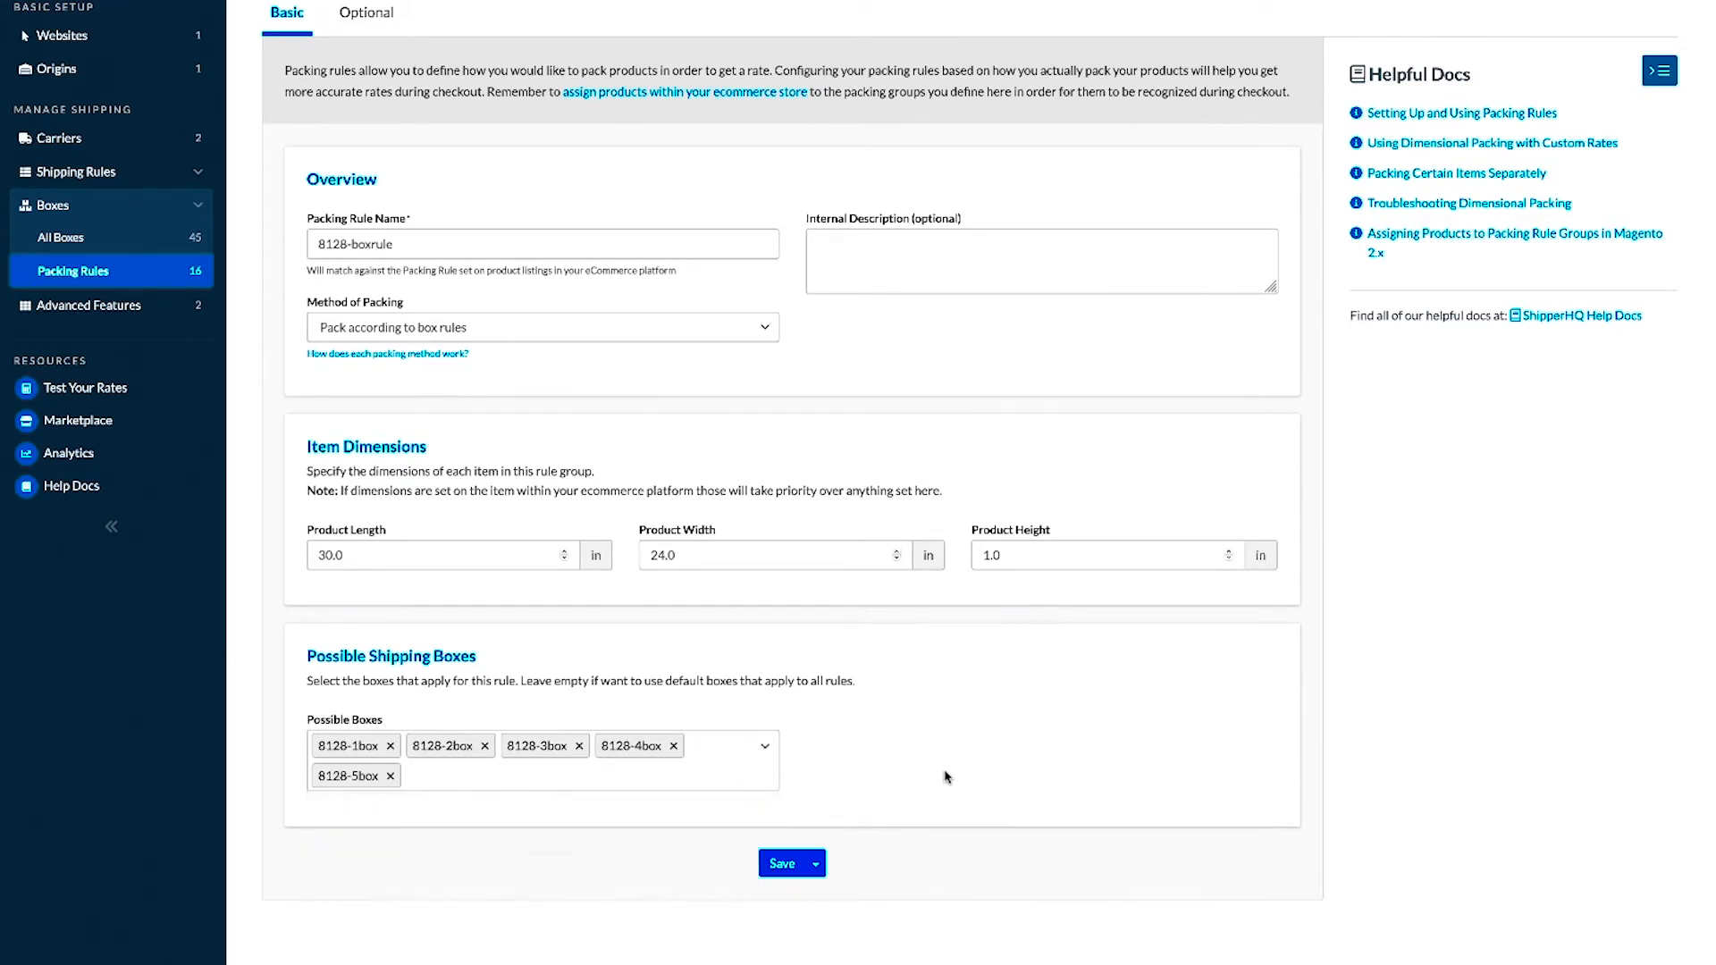
click(782, 863)
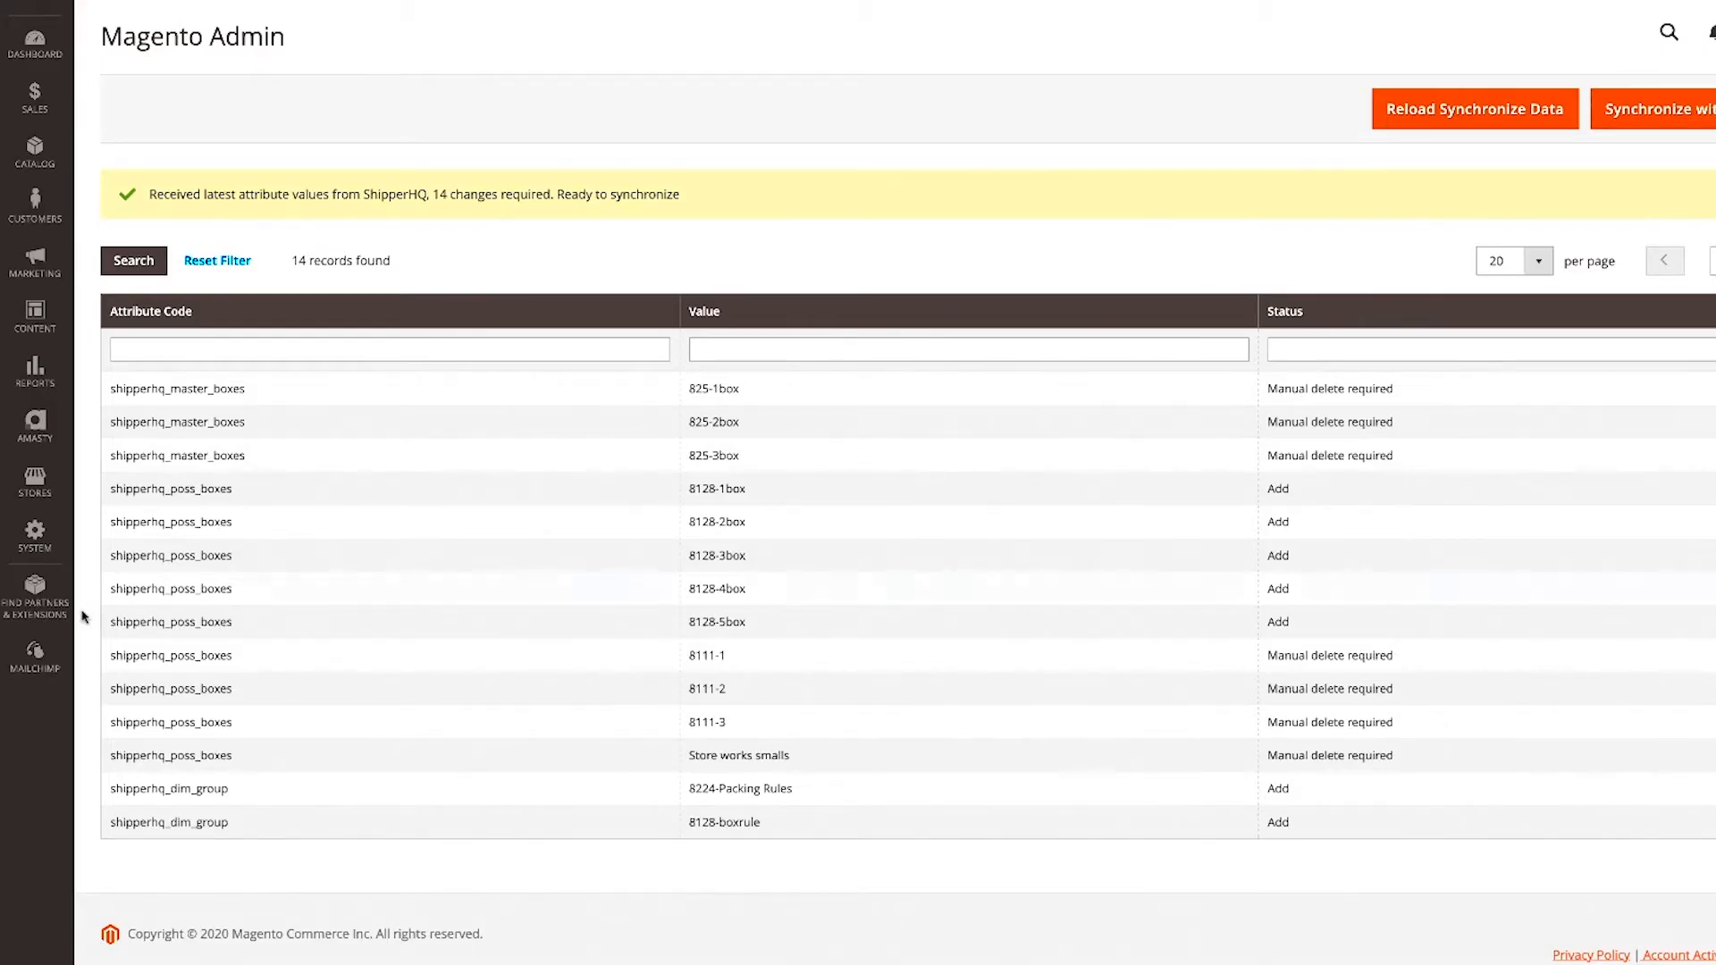
Step: In Magento Admin, open the ShipperHQ synchronization from the store's shipping method configuration and synchronize the latest attribute values
click(35, 483)
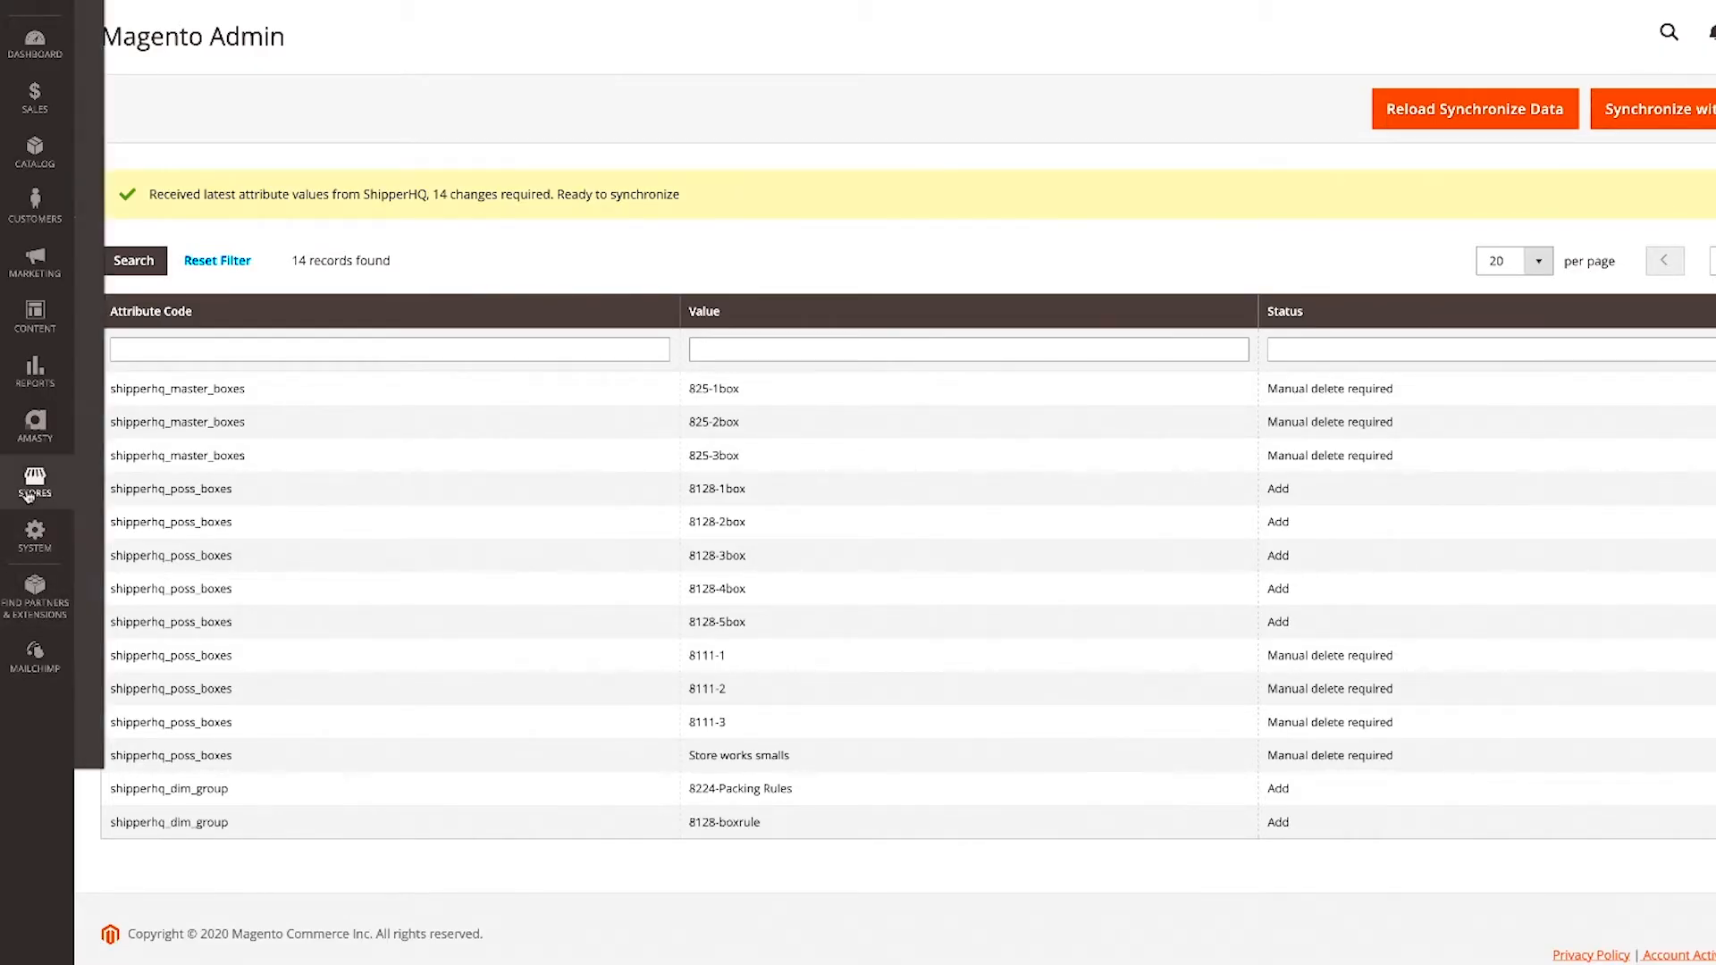
click(430, 305)
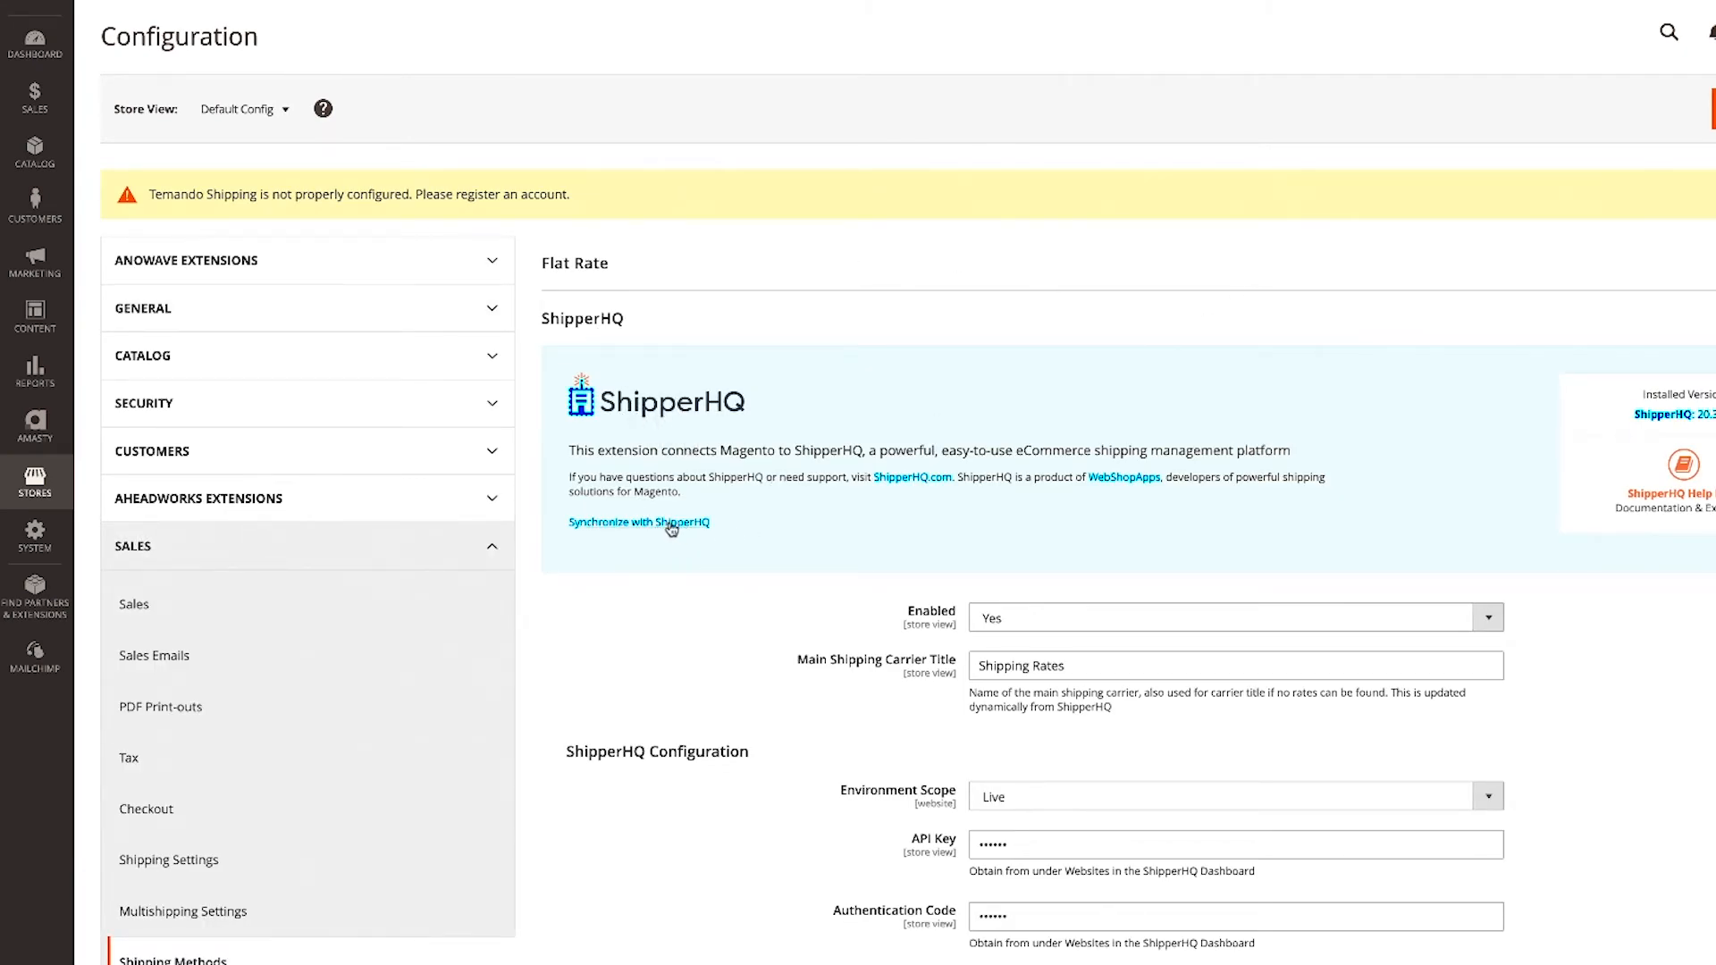
click(671, 526)
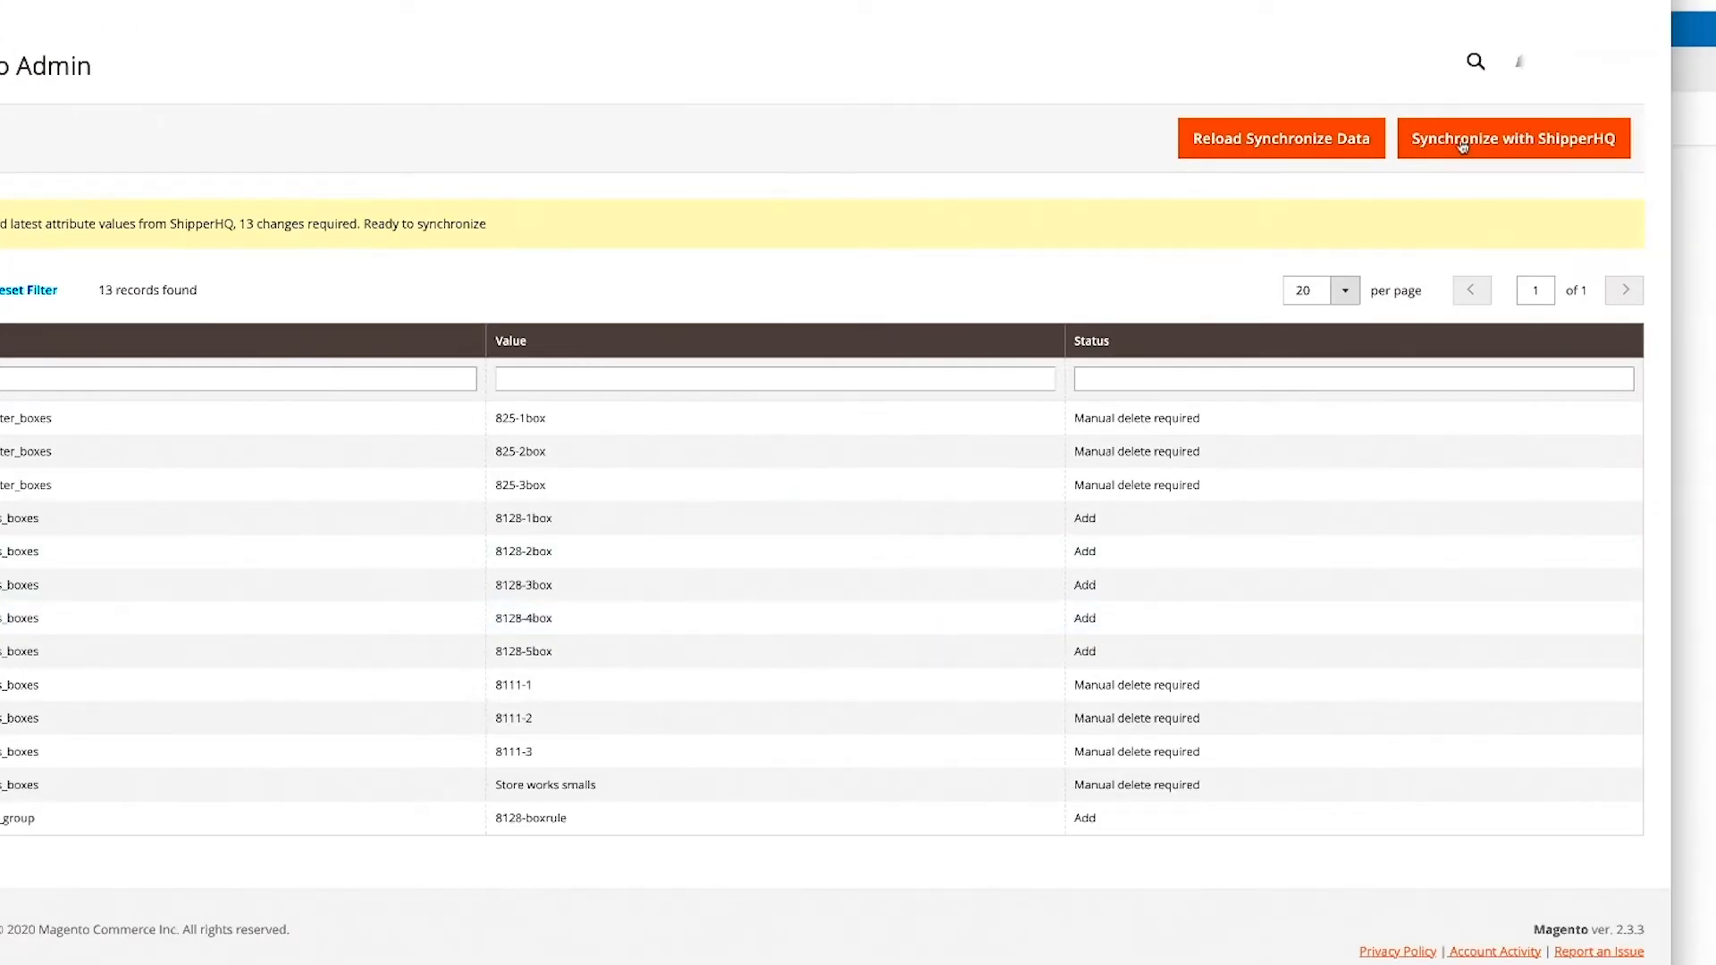
click(1462, 146)
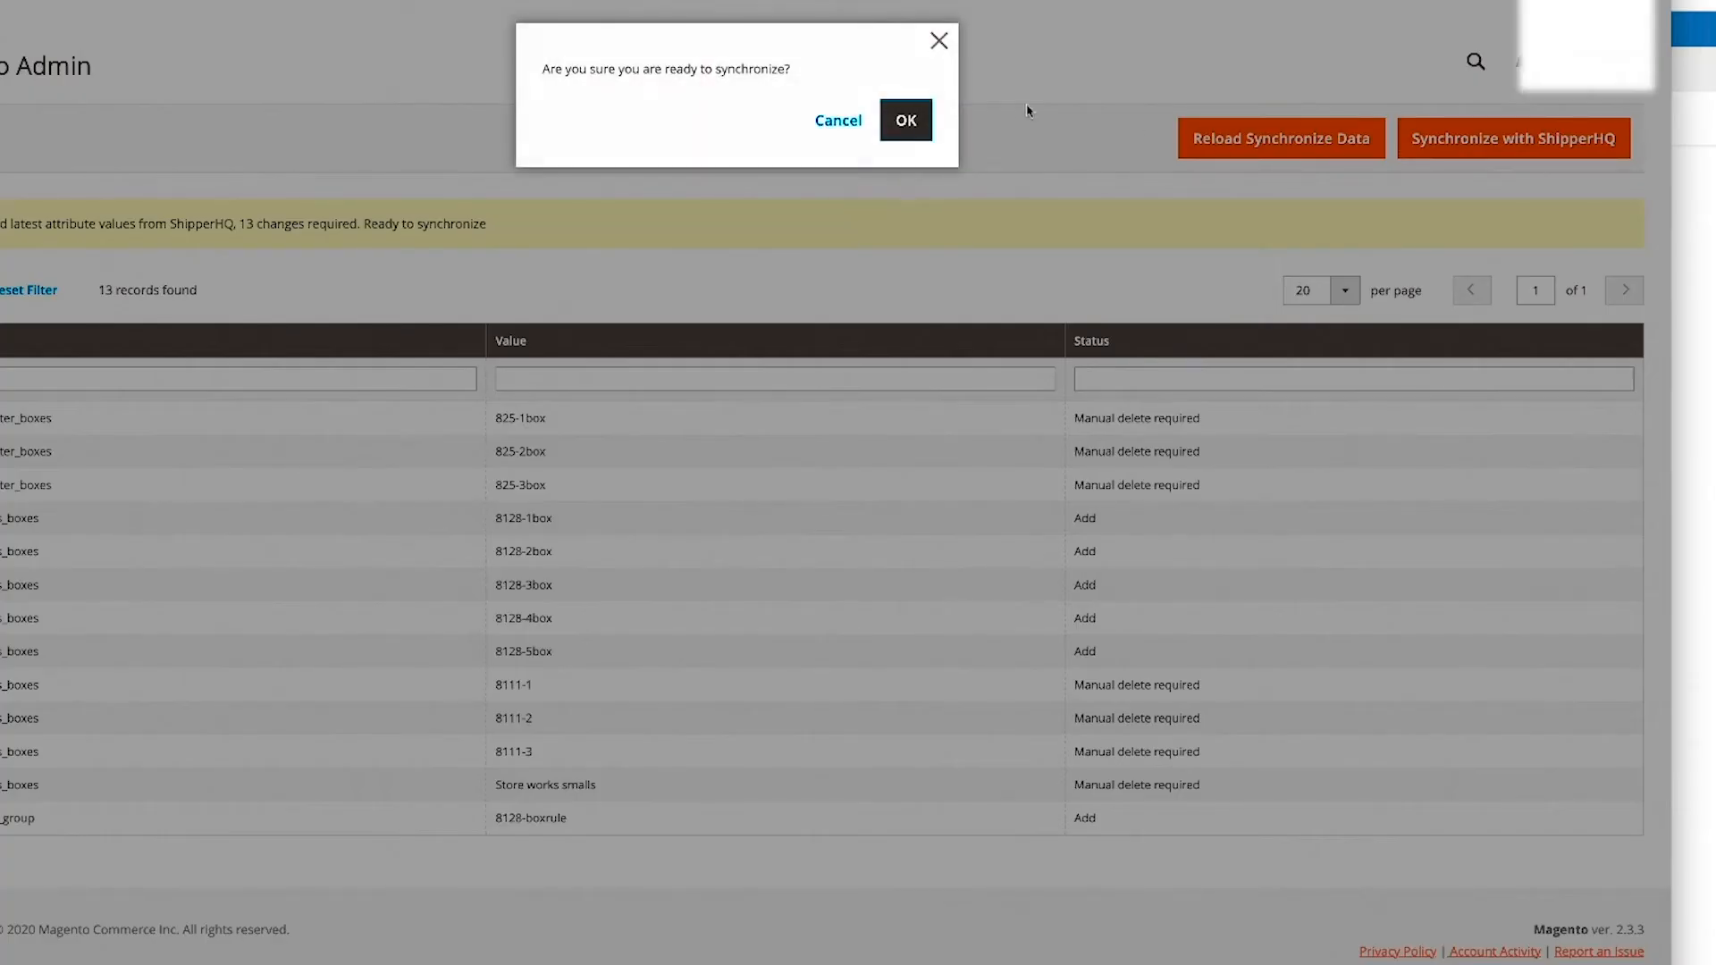
click(906, 120)
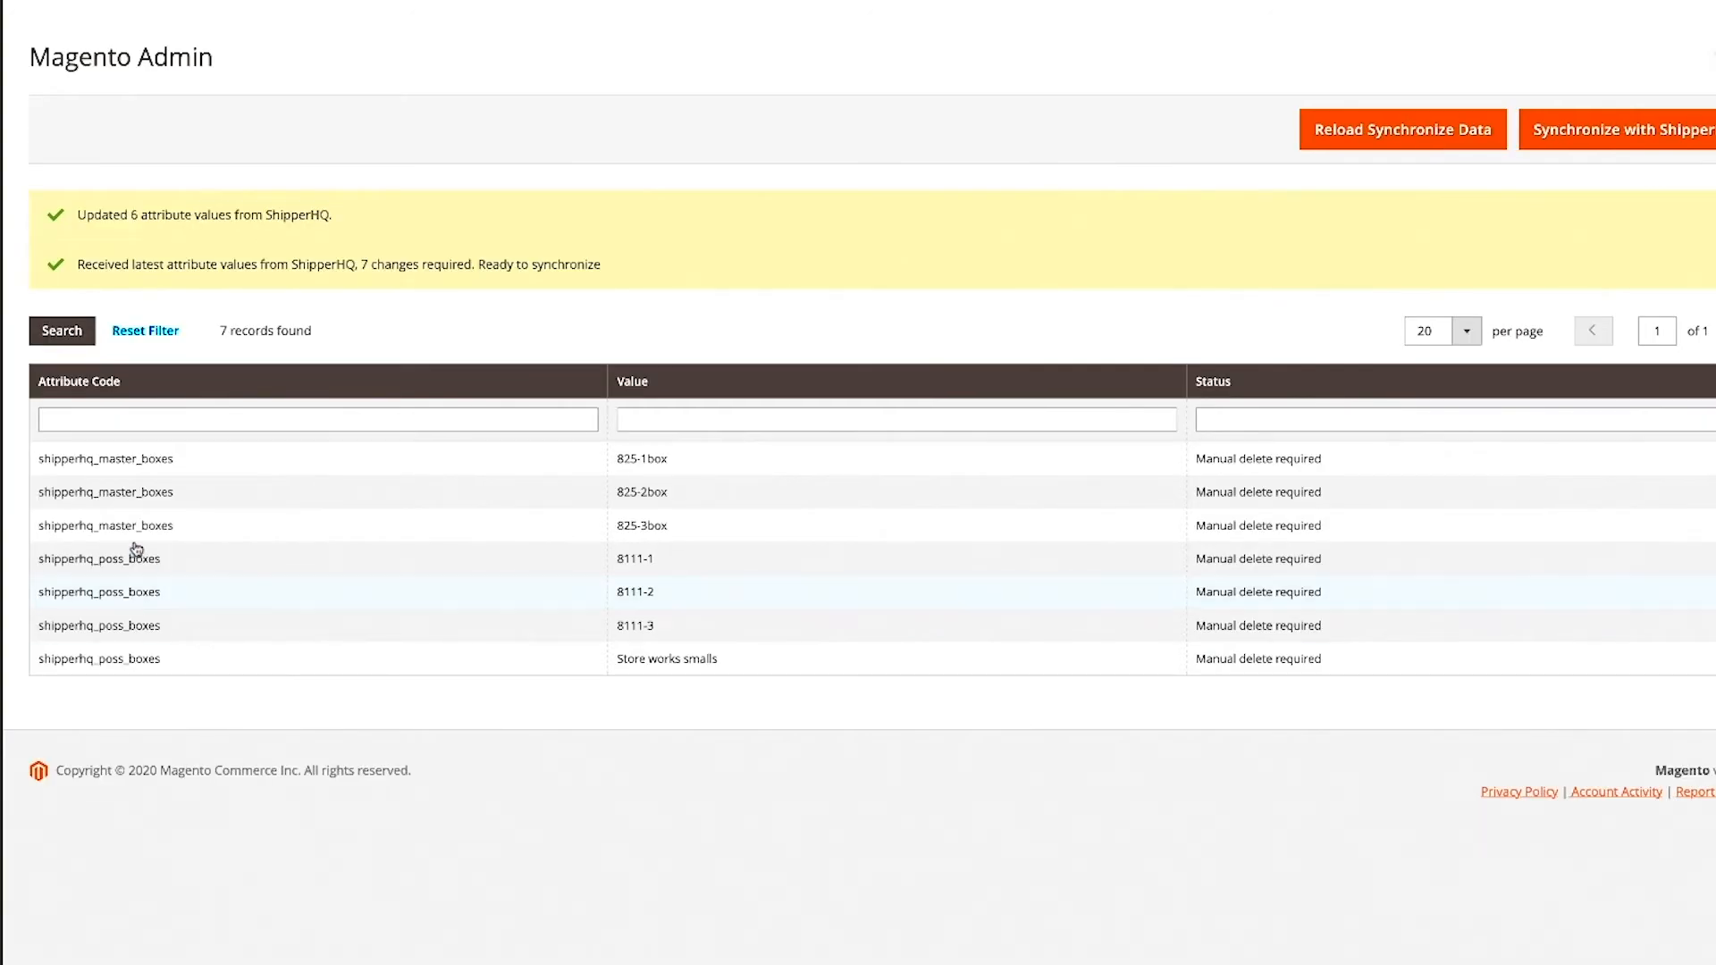
click(1, 502)
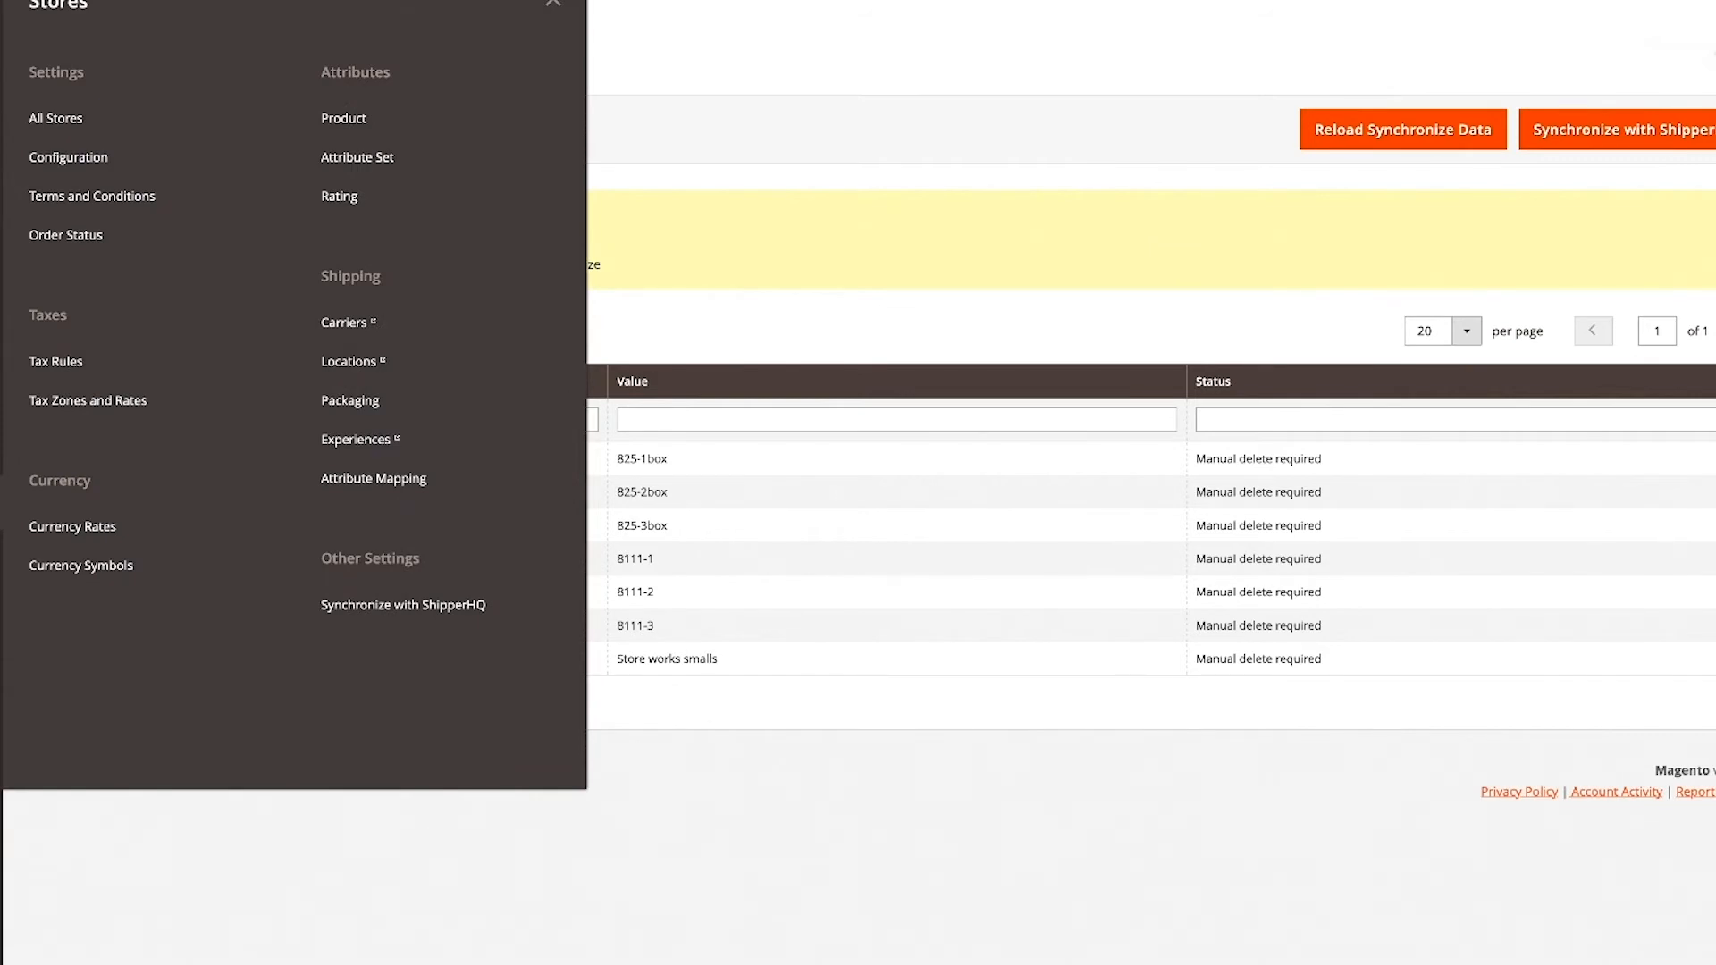
click(1, 558)
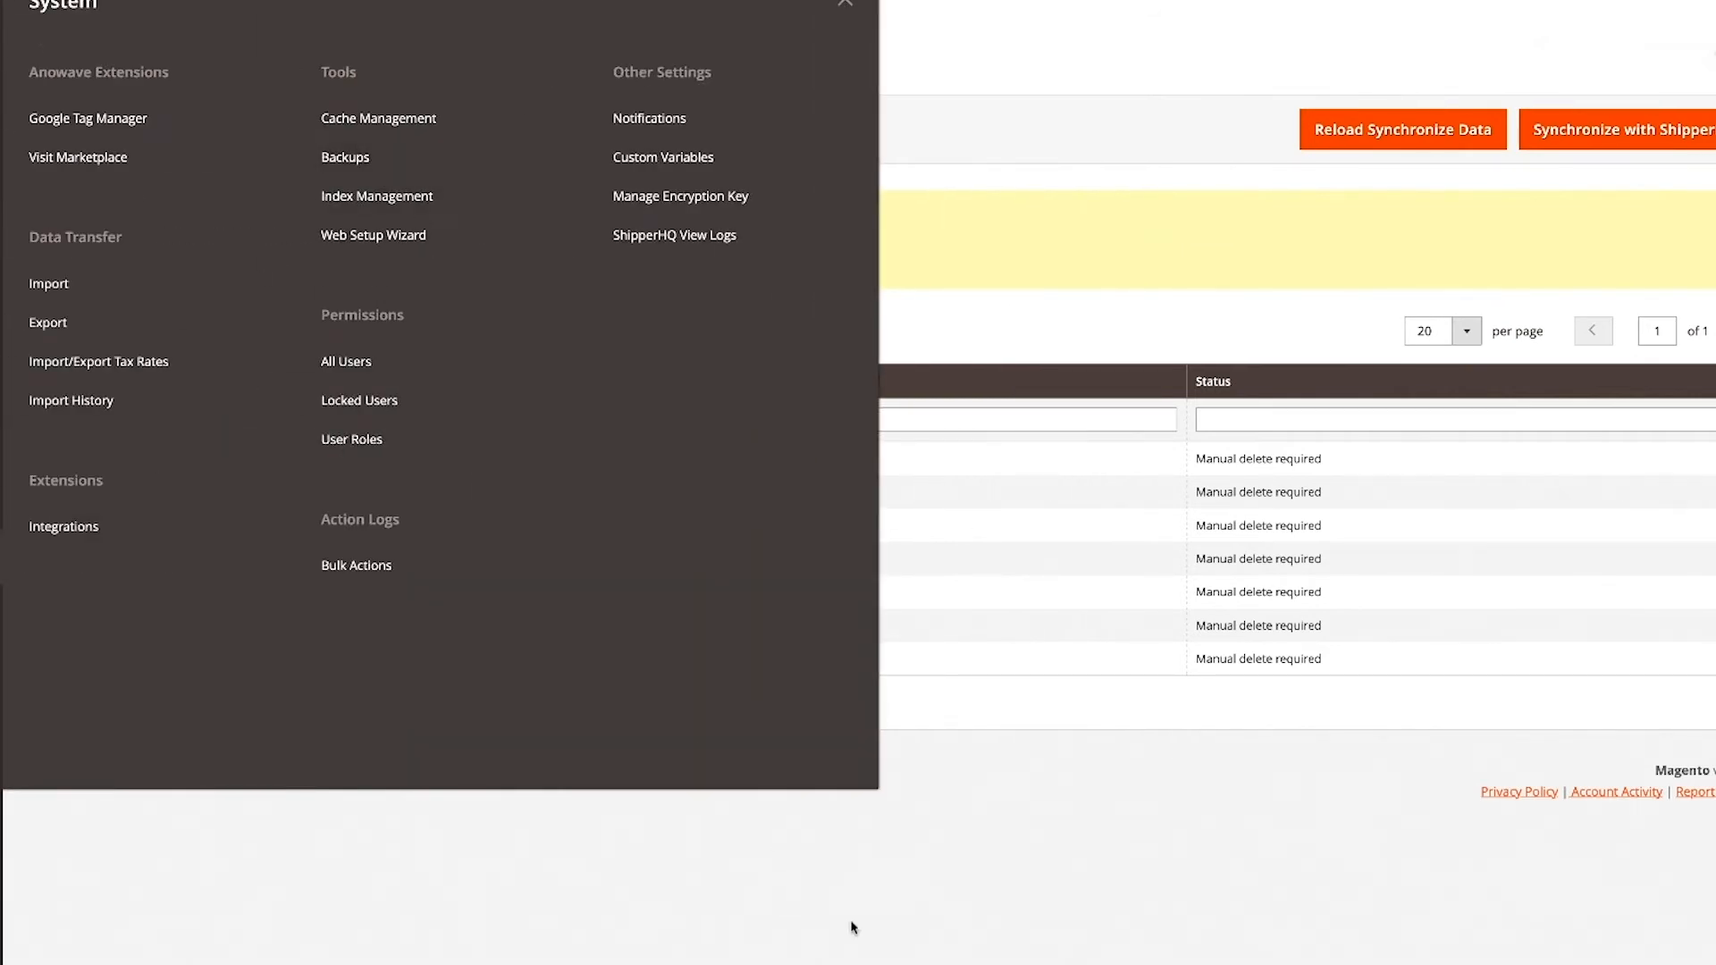
click(1034, 936)
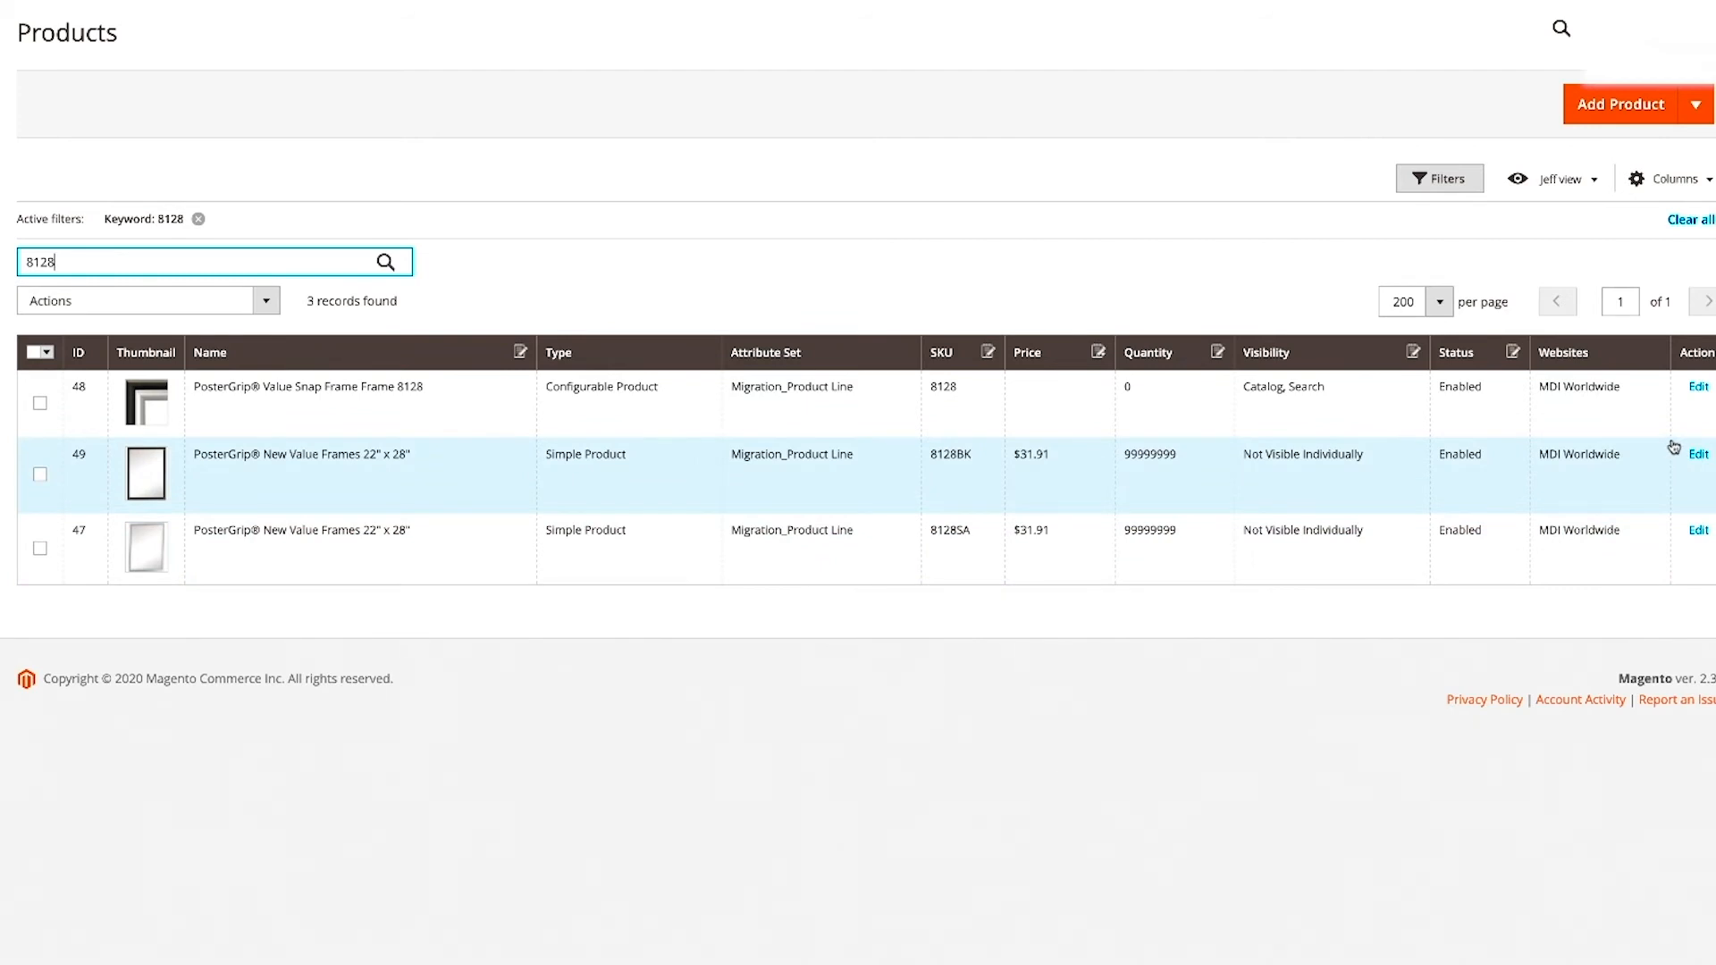
Step: Open product 8128BK for editing and set its ShipperHQ dimensional rule group to 8128-boxrule
click(1698, 456)
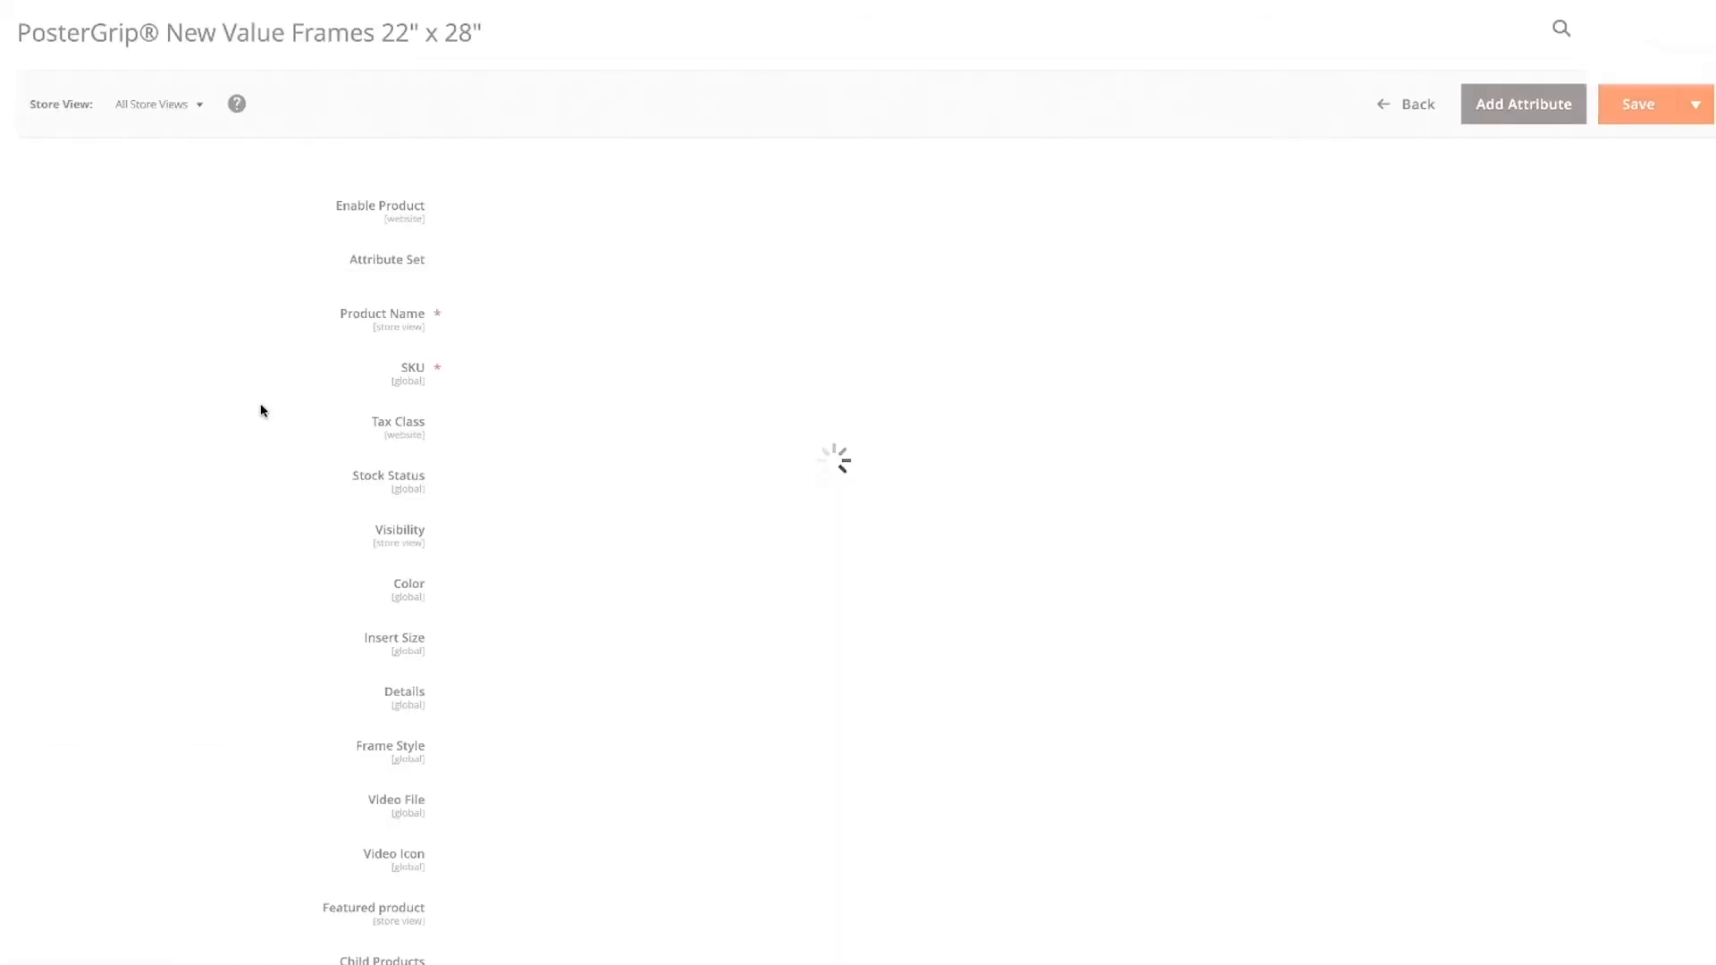
scroll(262, 407, down, 15)
scroll(266, 400, down, 7)
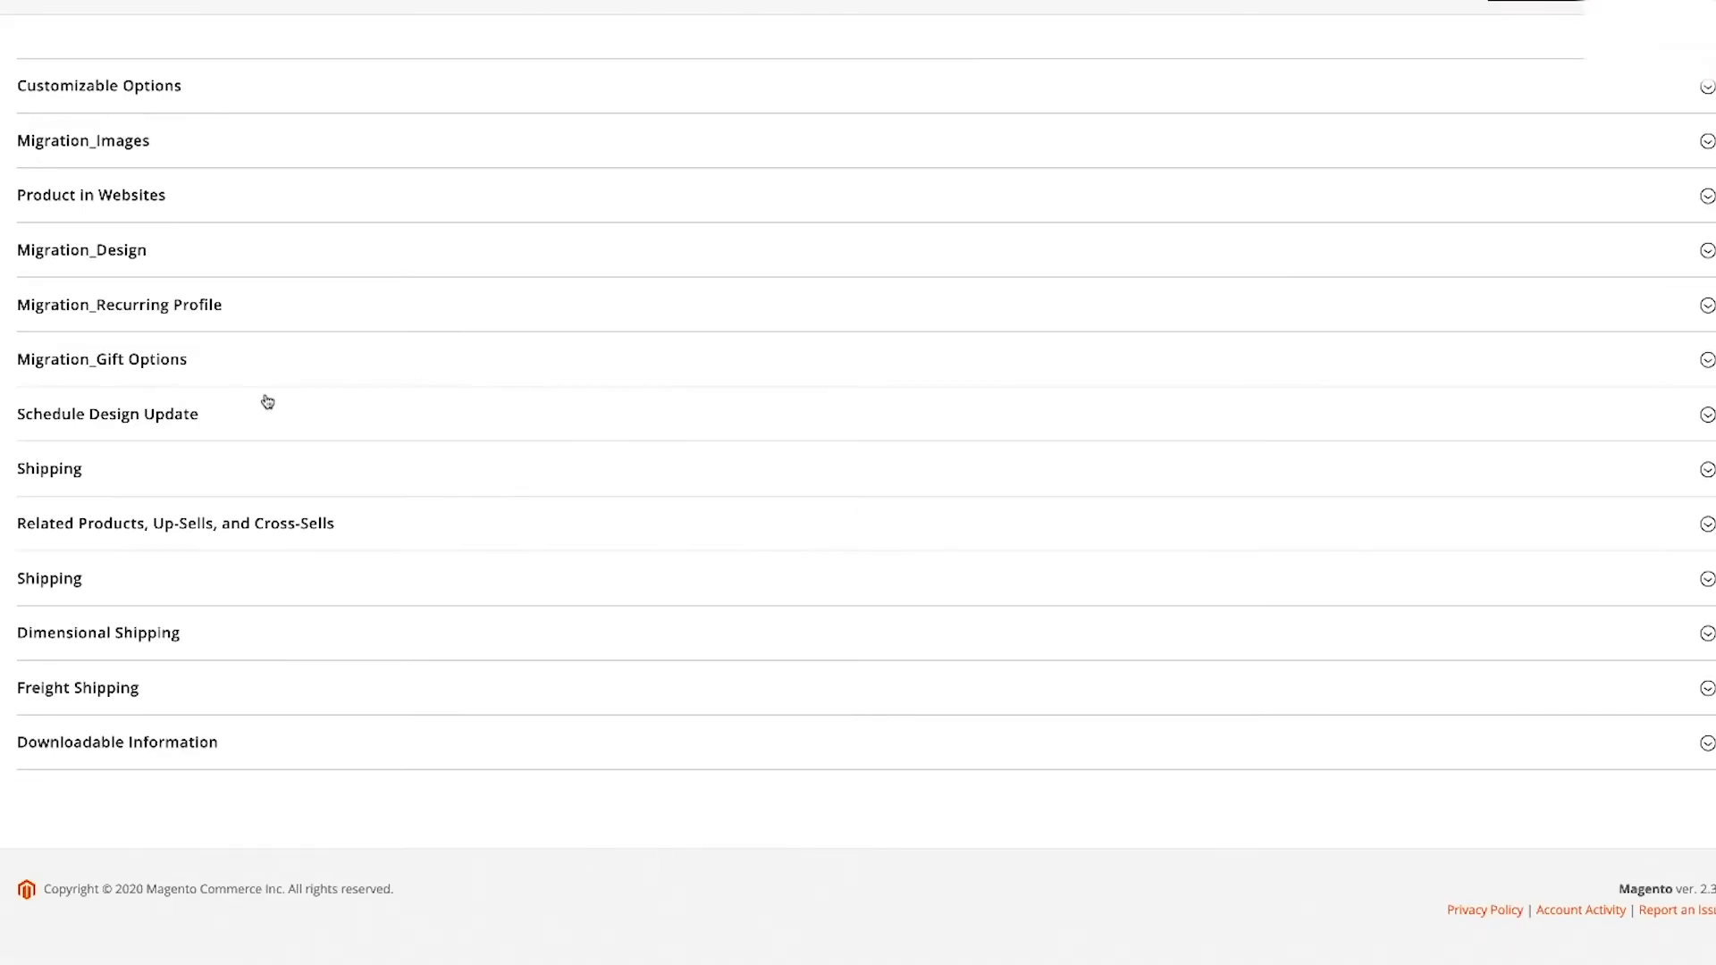
click(85, 638)
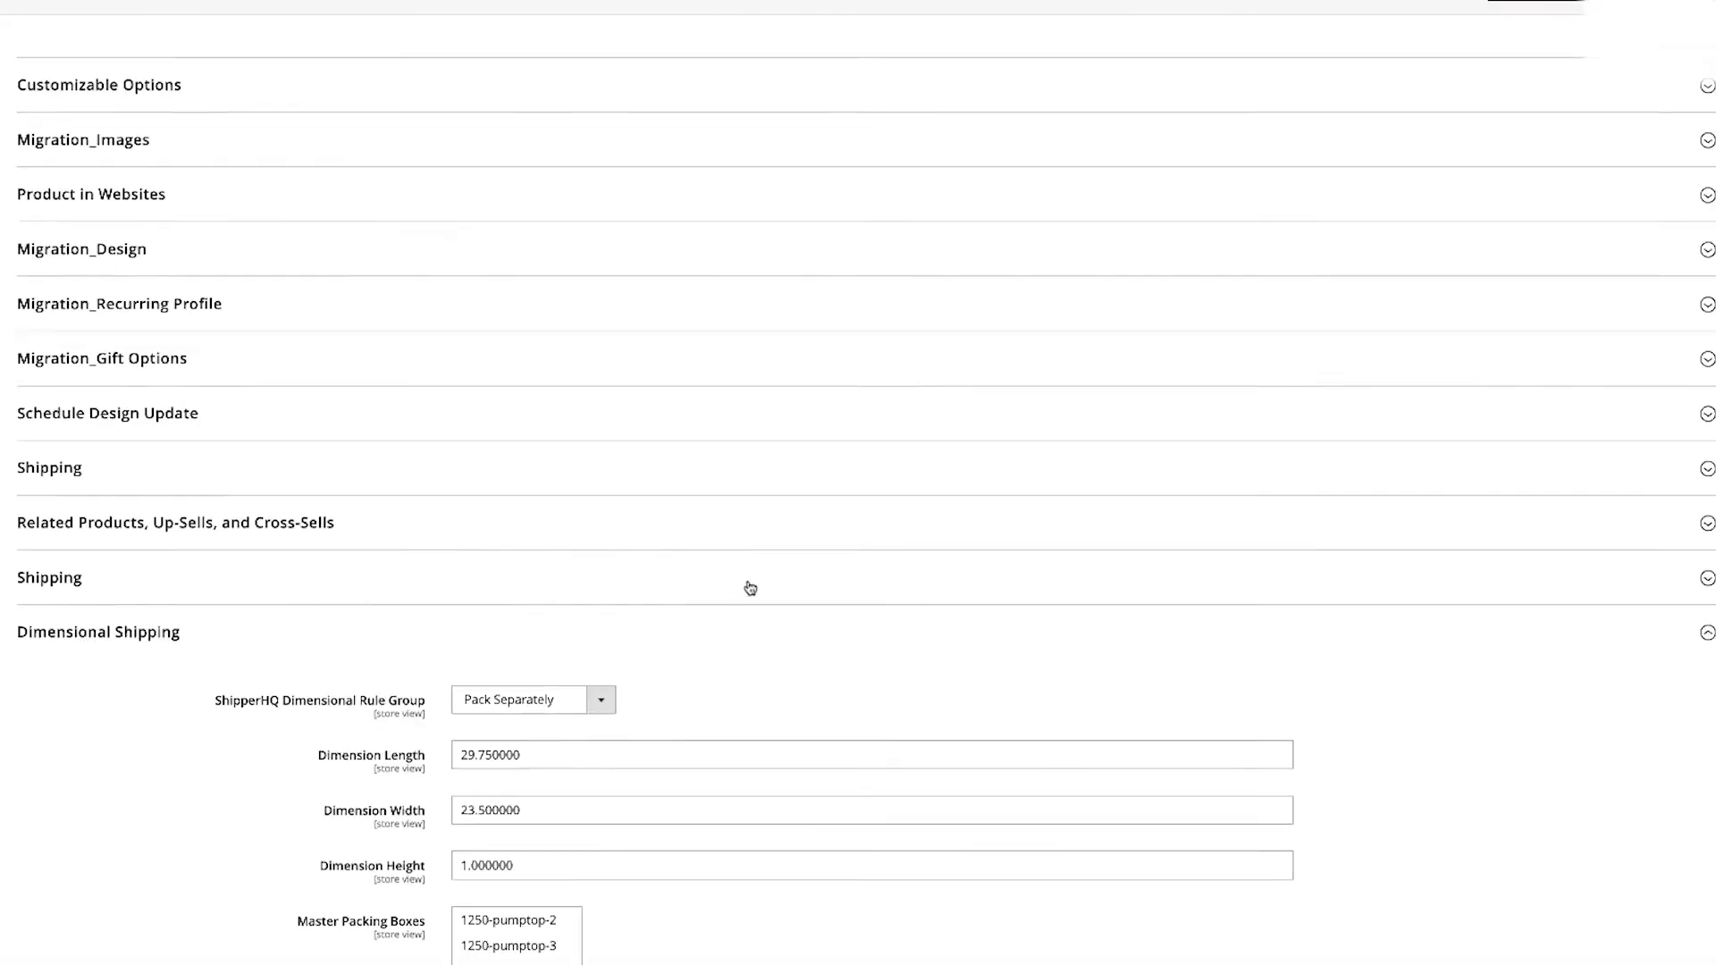
scroll(732, 554, down, 5)
click(590, 246)
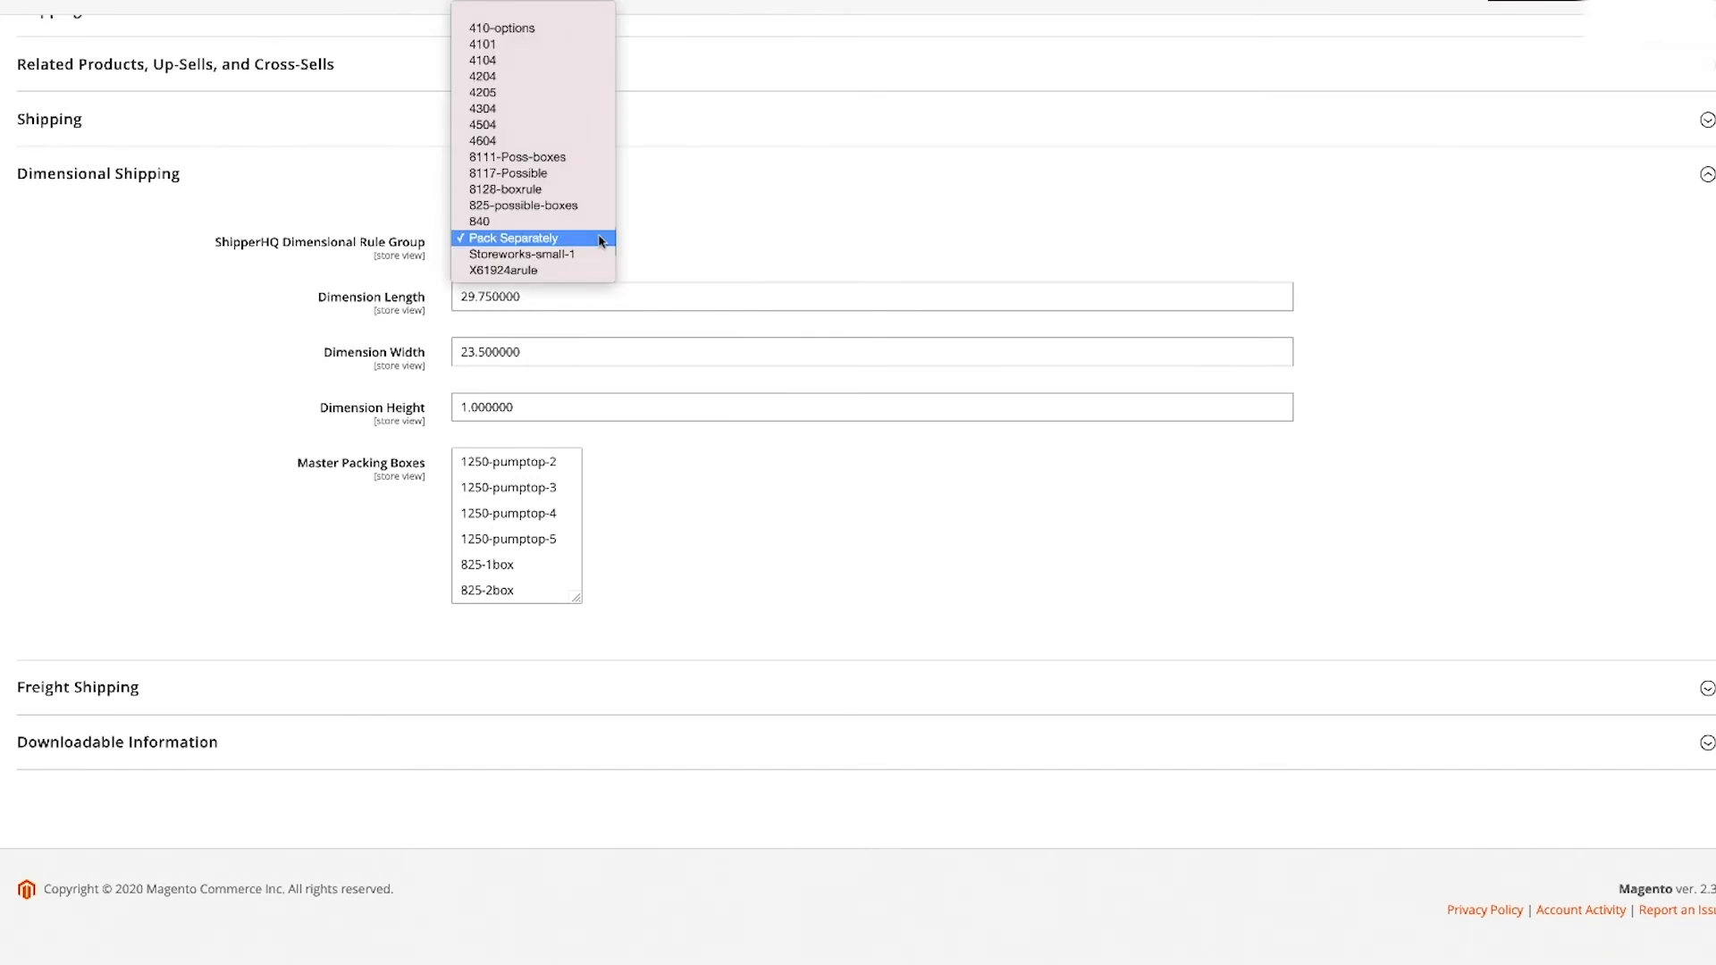
click(576, 190)
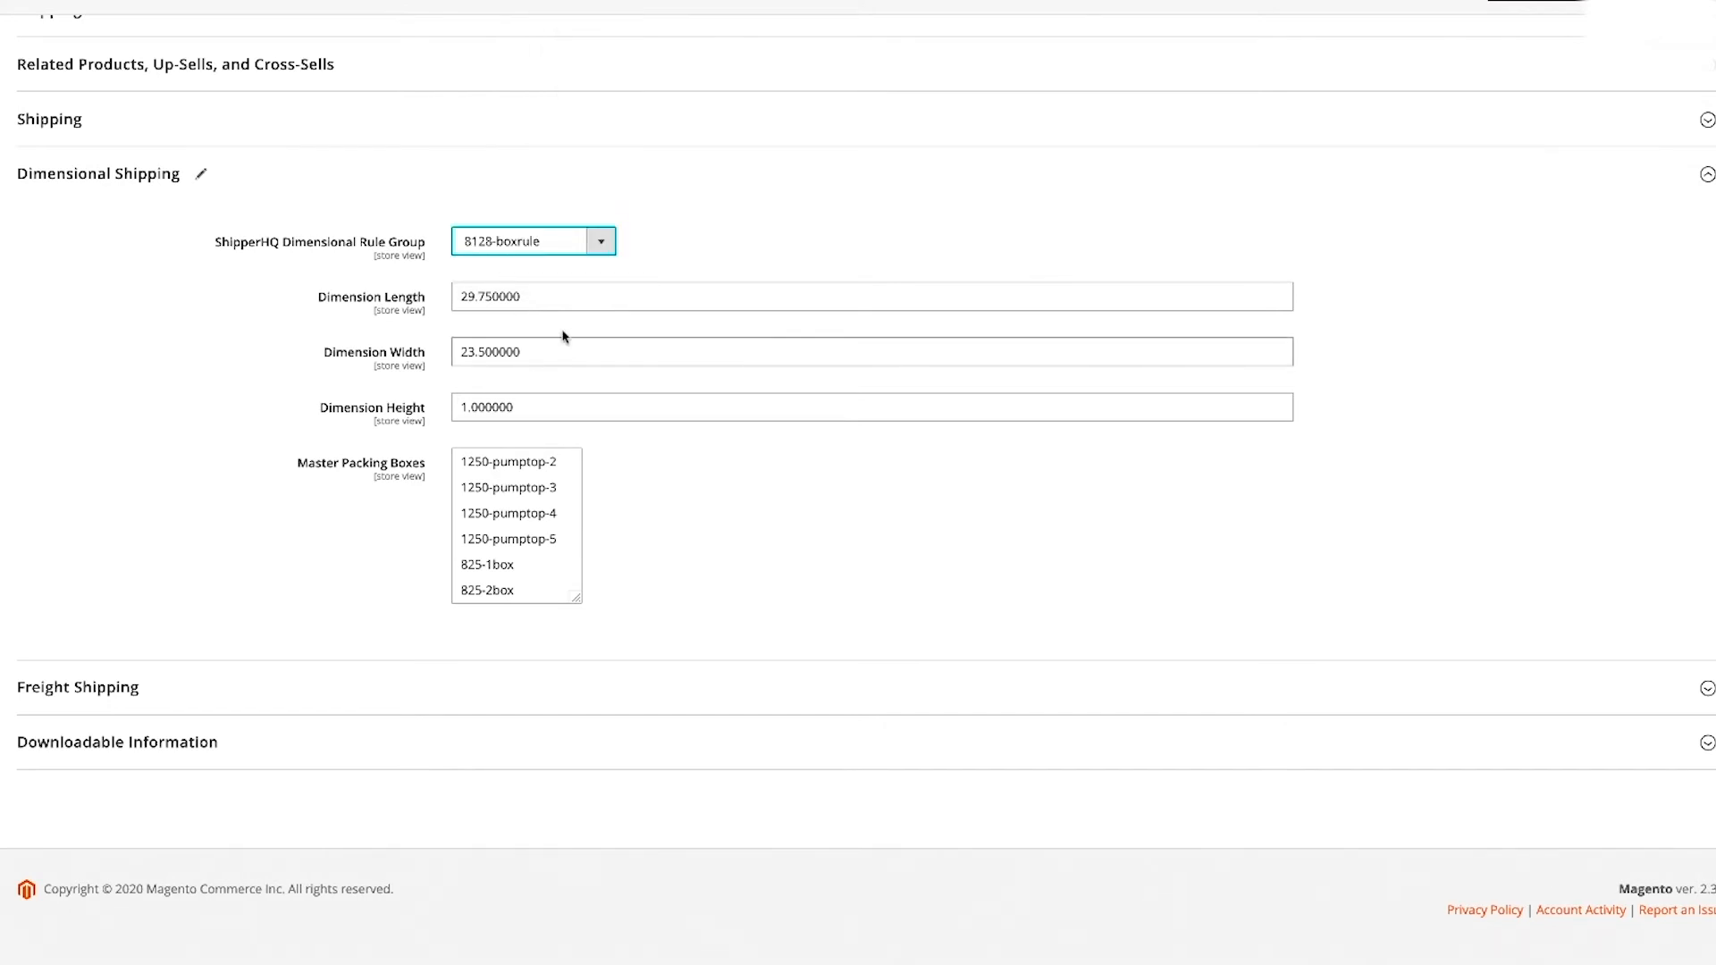
Step: Clear the dimension length, width and height of 8128BK, and look over the master packing boxes without choosing any
drag(551, 297, 387, 284)
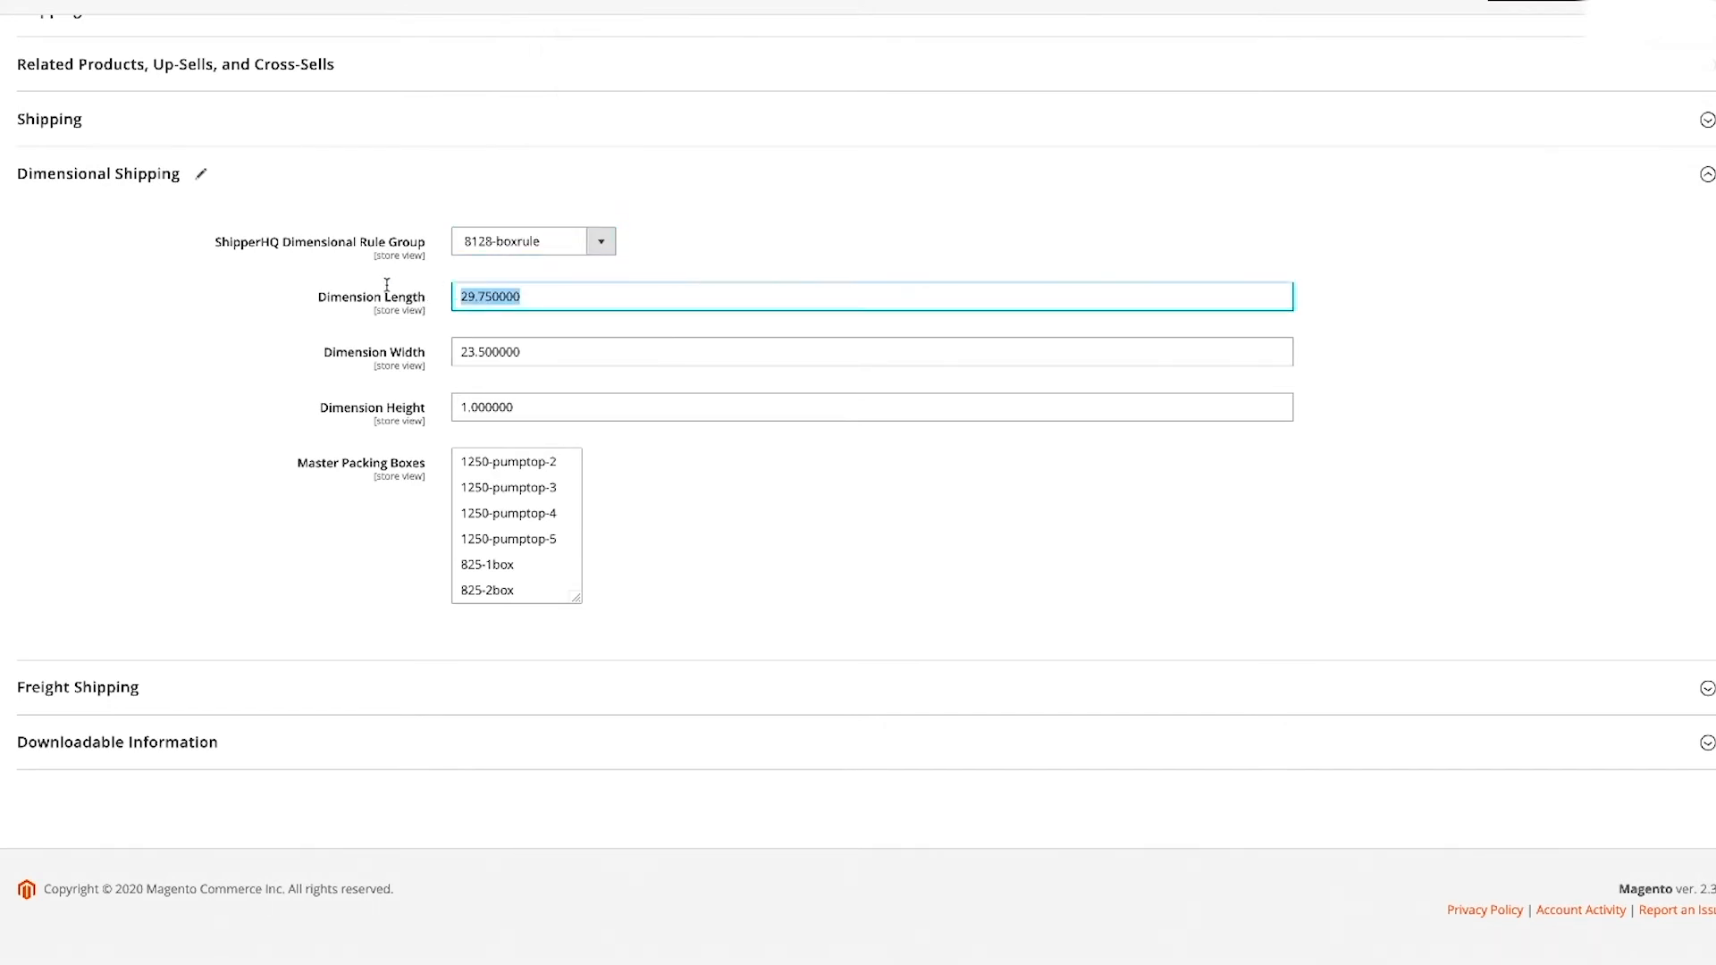
key(BackSpace)
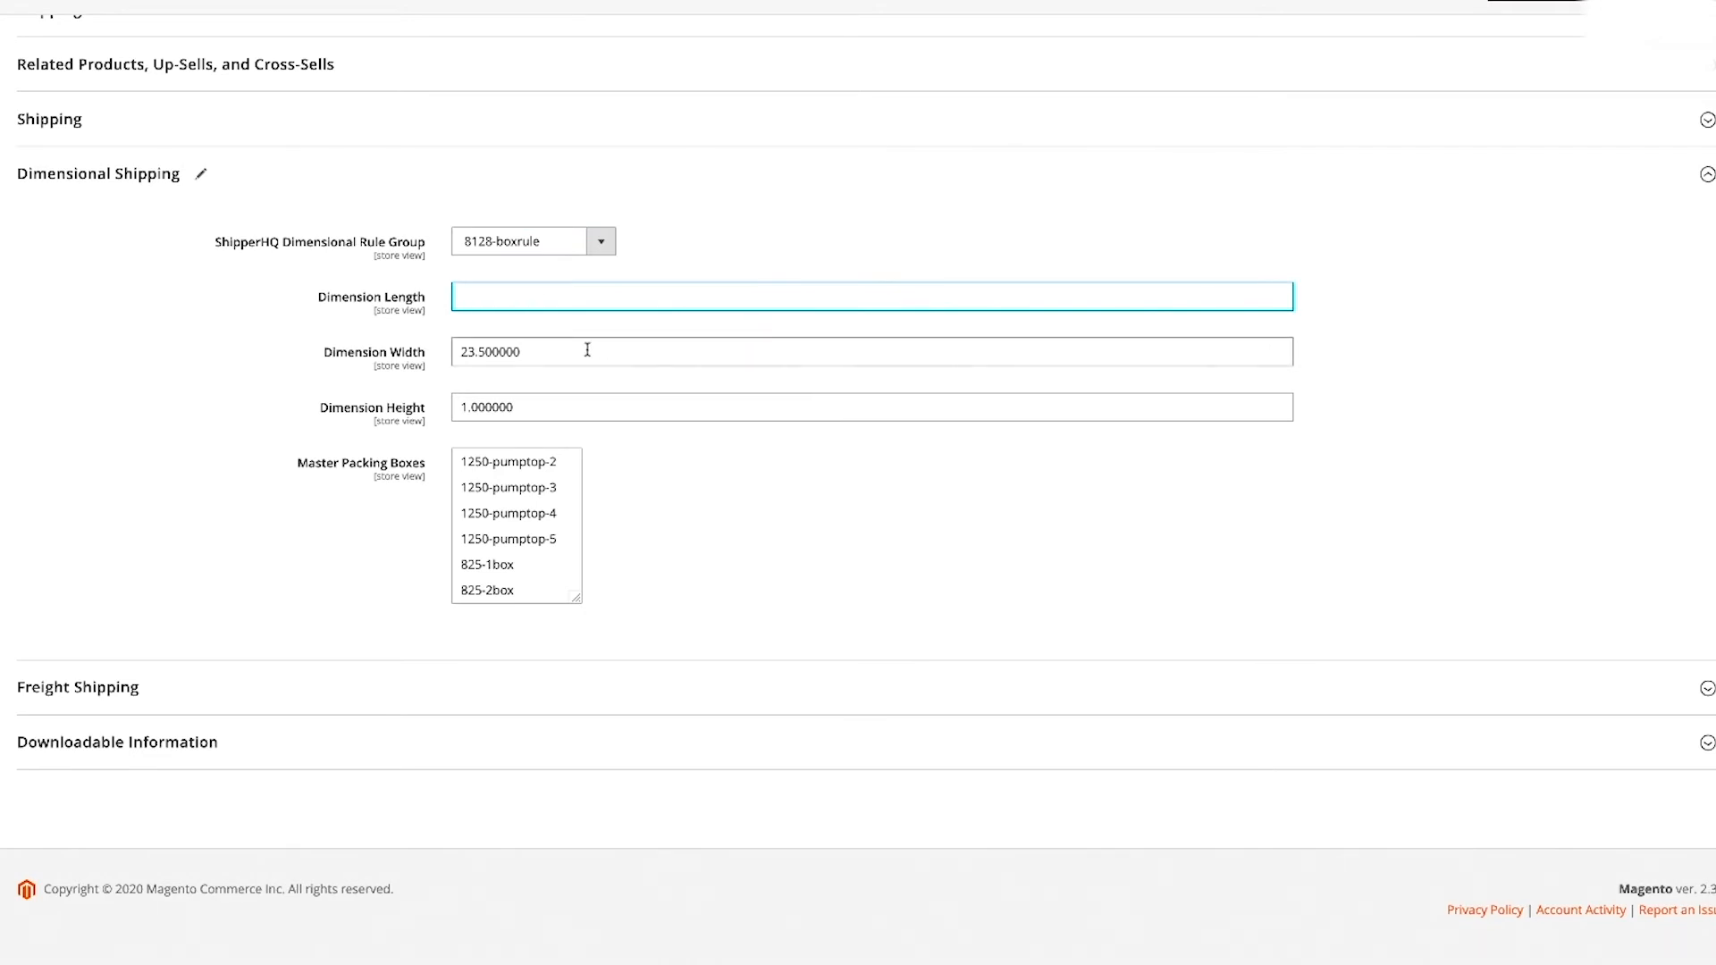
drag(569, 353, 295, 363)
key(BackSpace)
drag(563, 405, 268, 404)
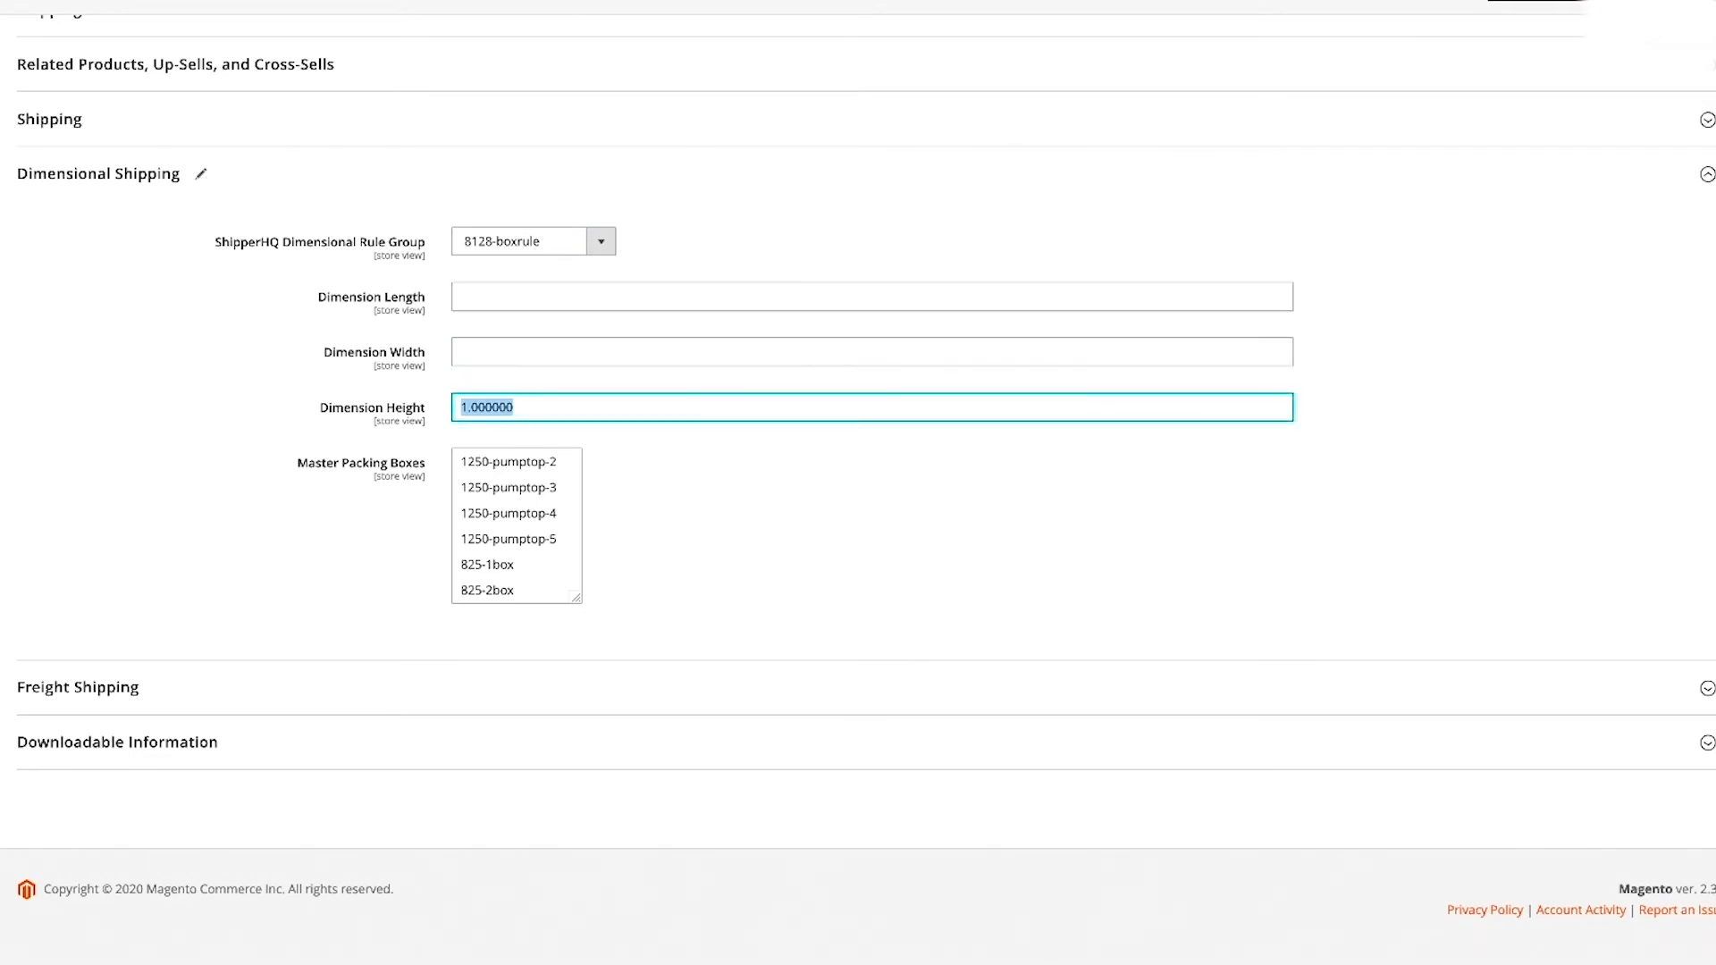
key(BackSpace)
scroll(527, 496, down, 1)
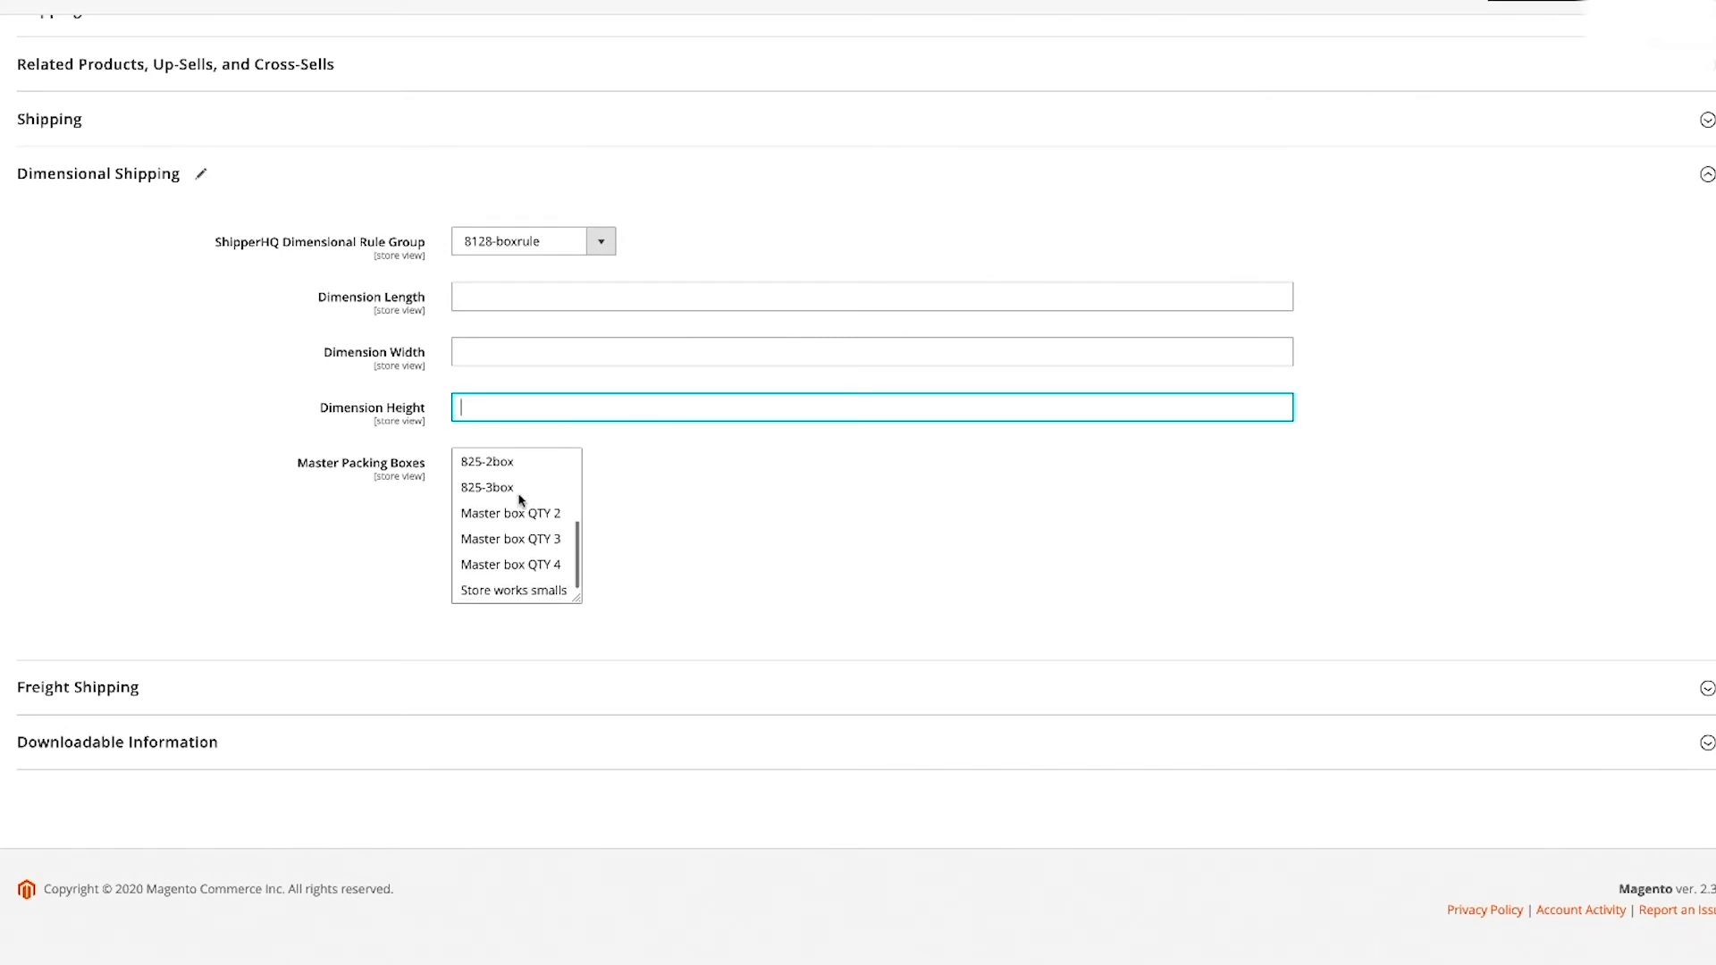
scroll(528, 496, up, 1)
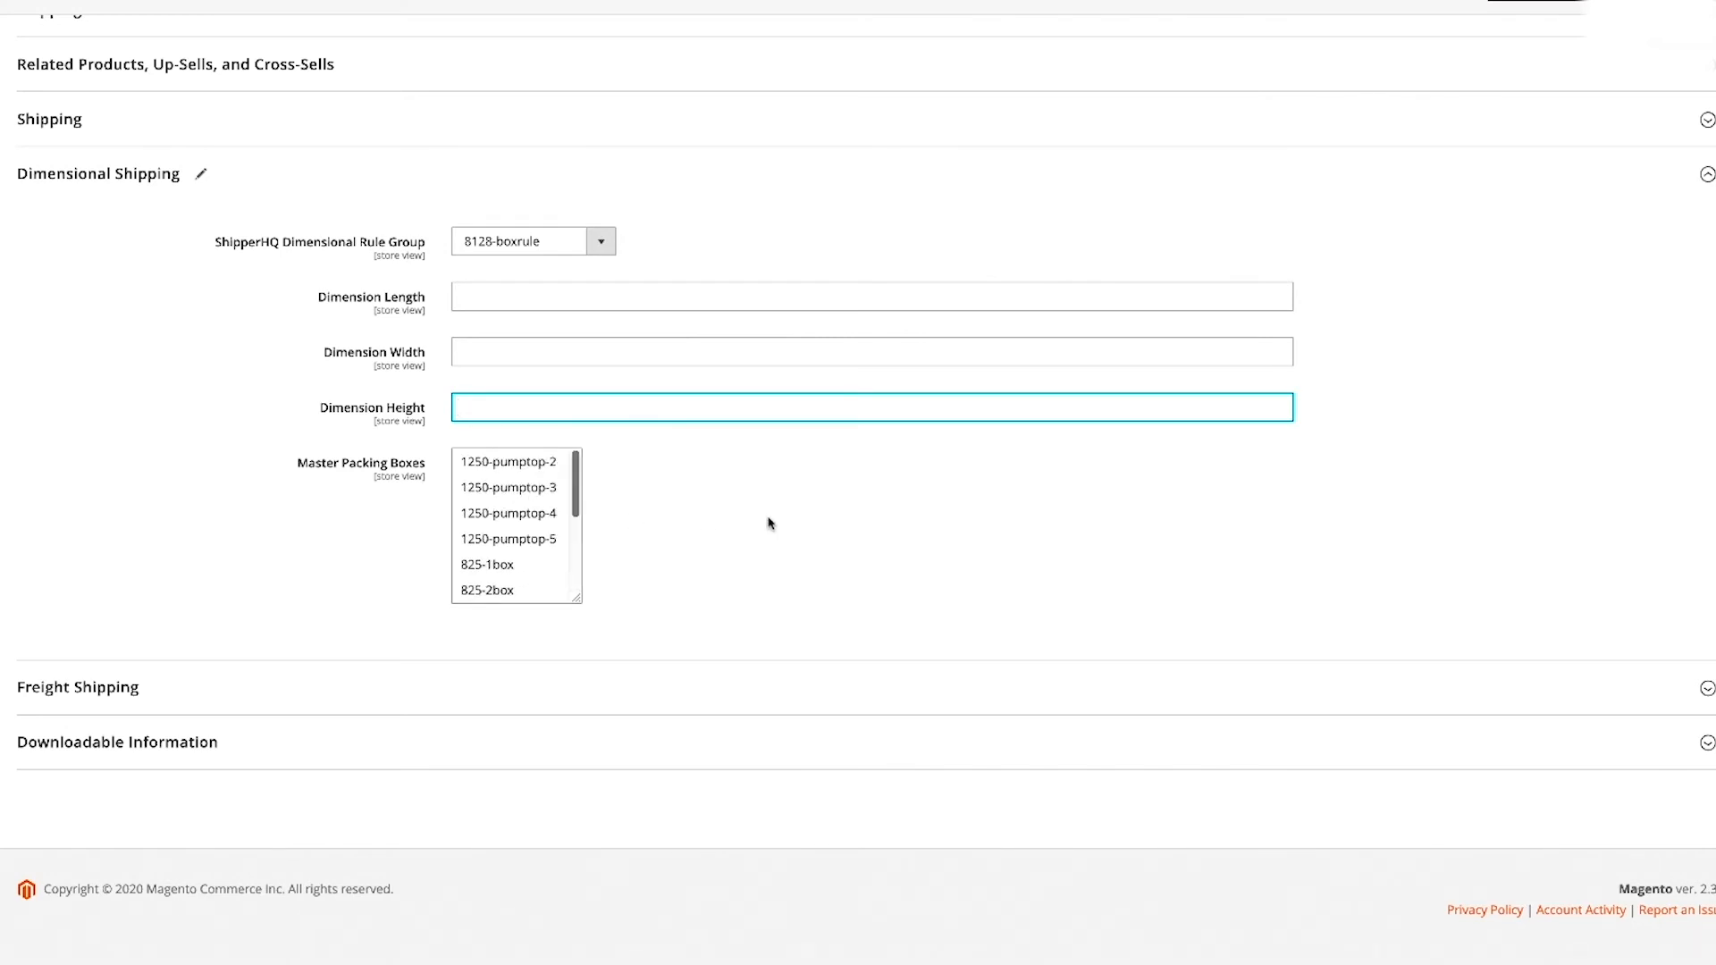
click(831, 500)
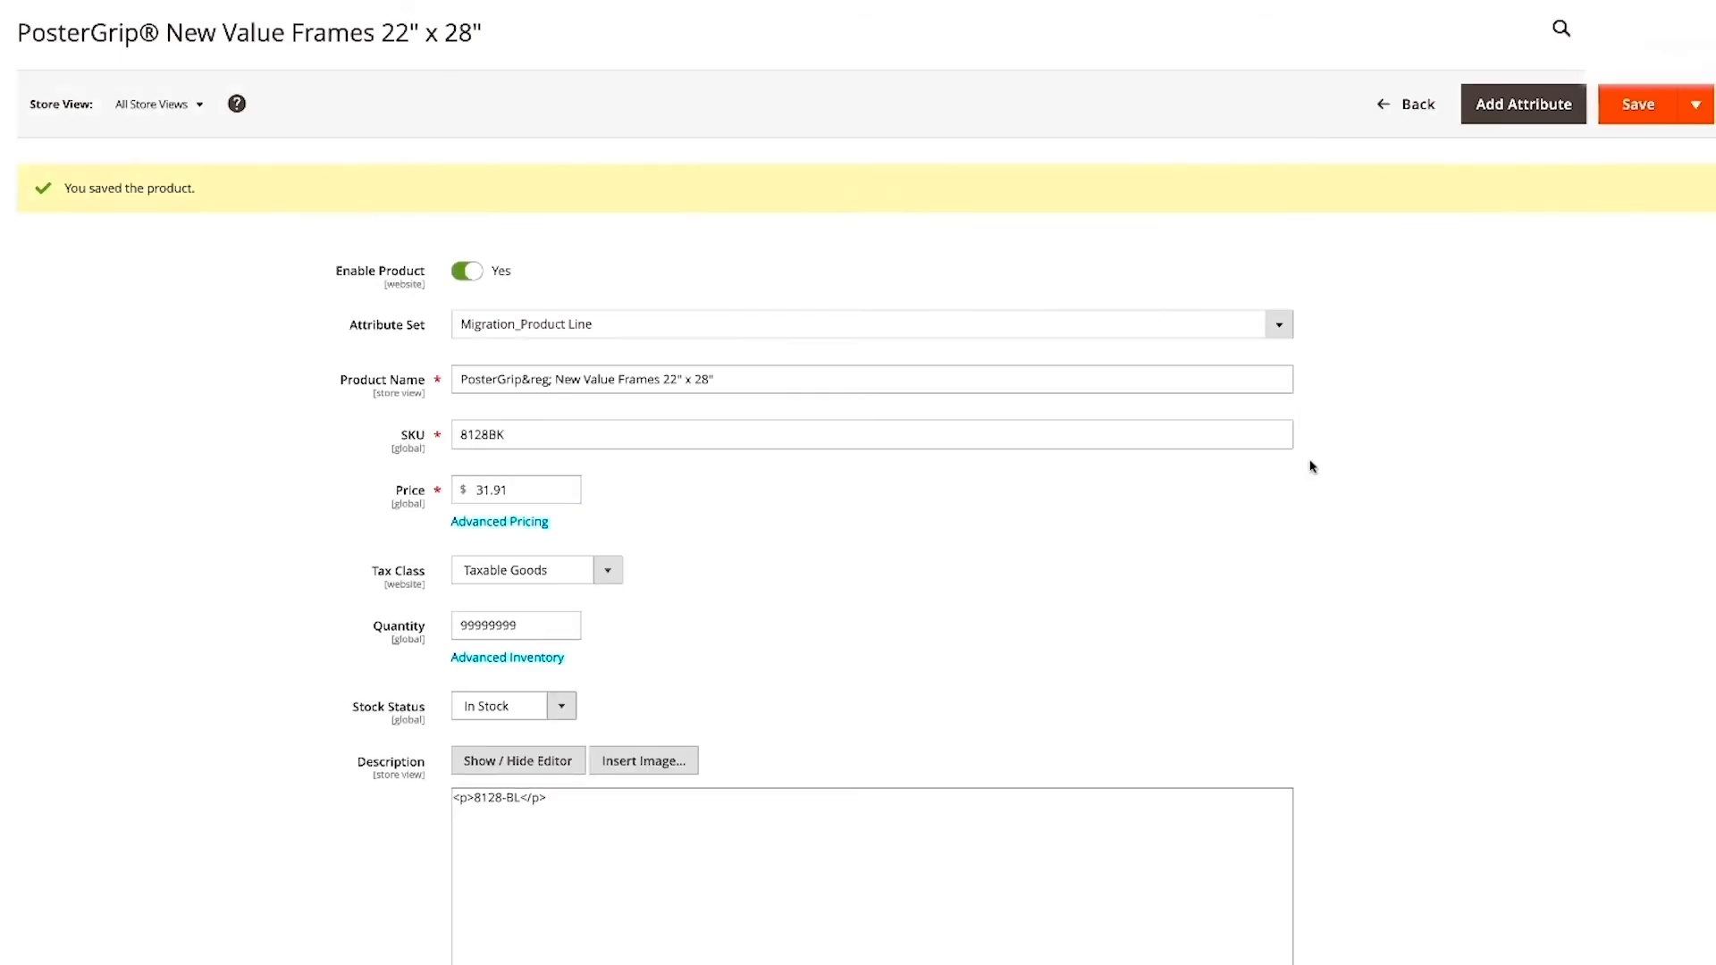
Step: Return to the product list, open 8128SA for editing and set its ShipperHQ dimensional rule group to 8128-boxrule
click(3, 120)
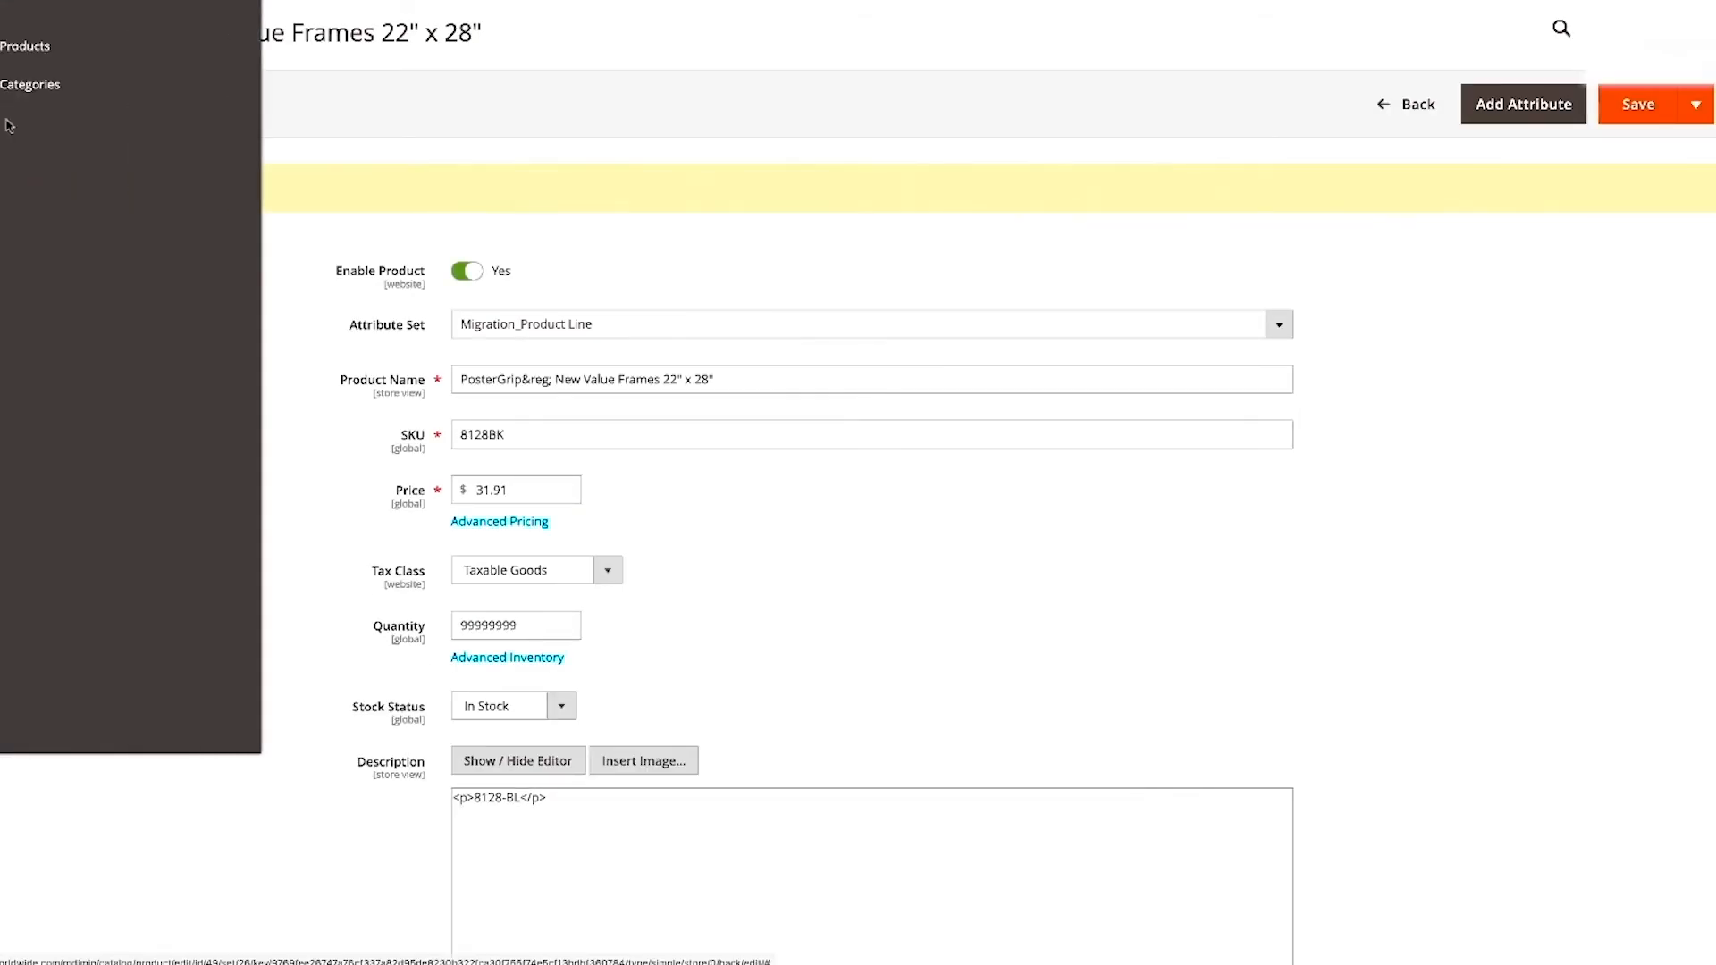
click(53, 49)
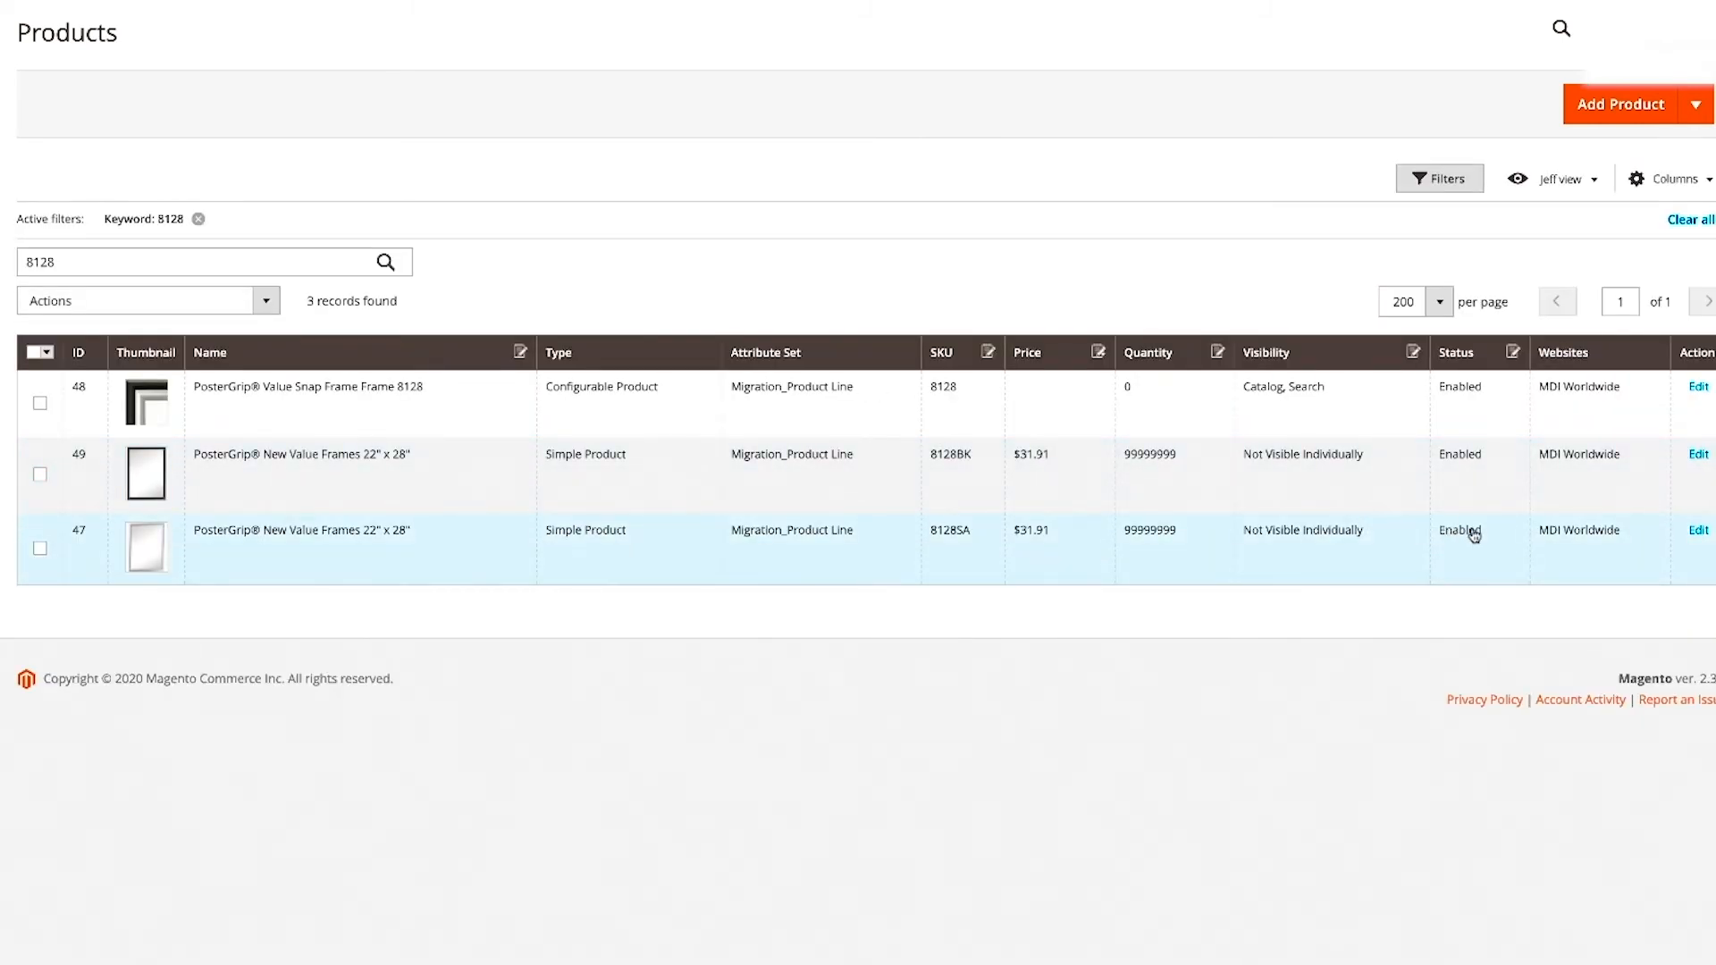
click(1694, 532)
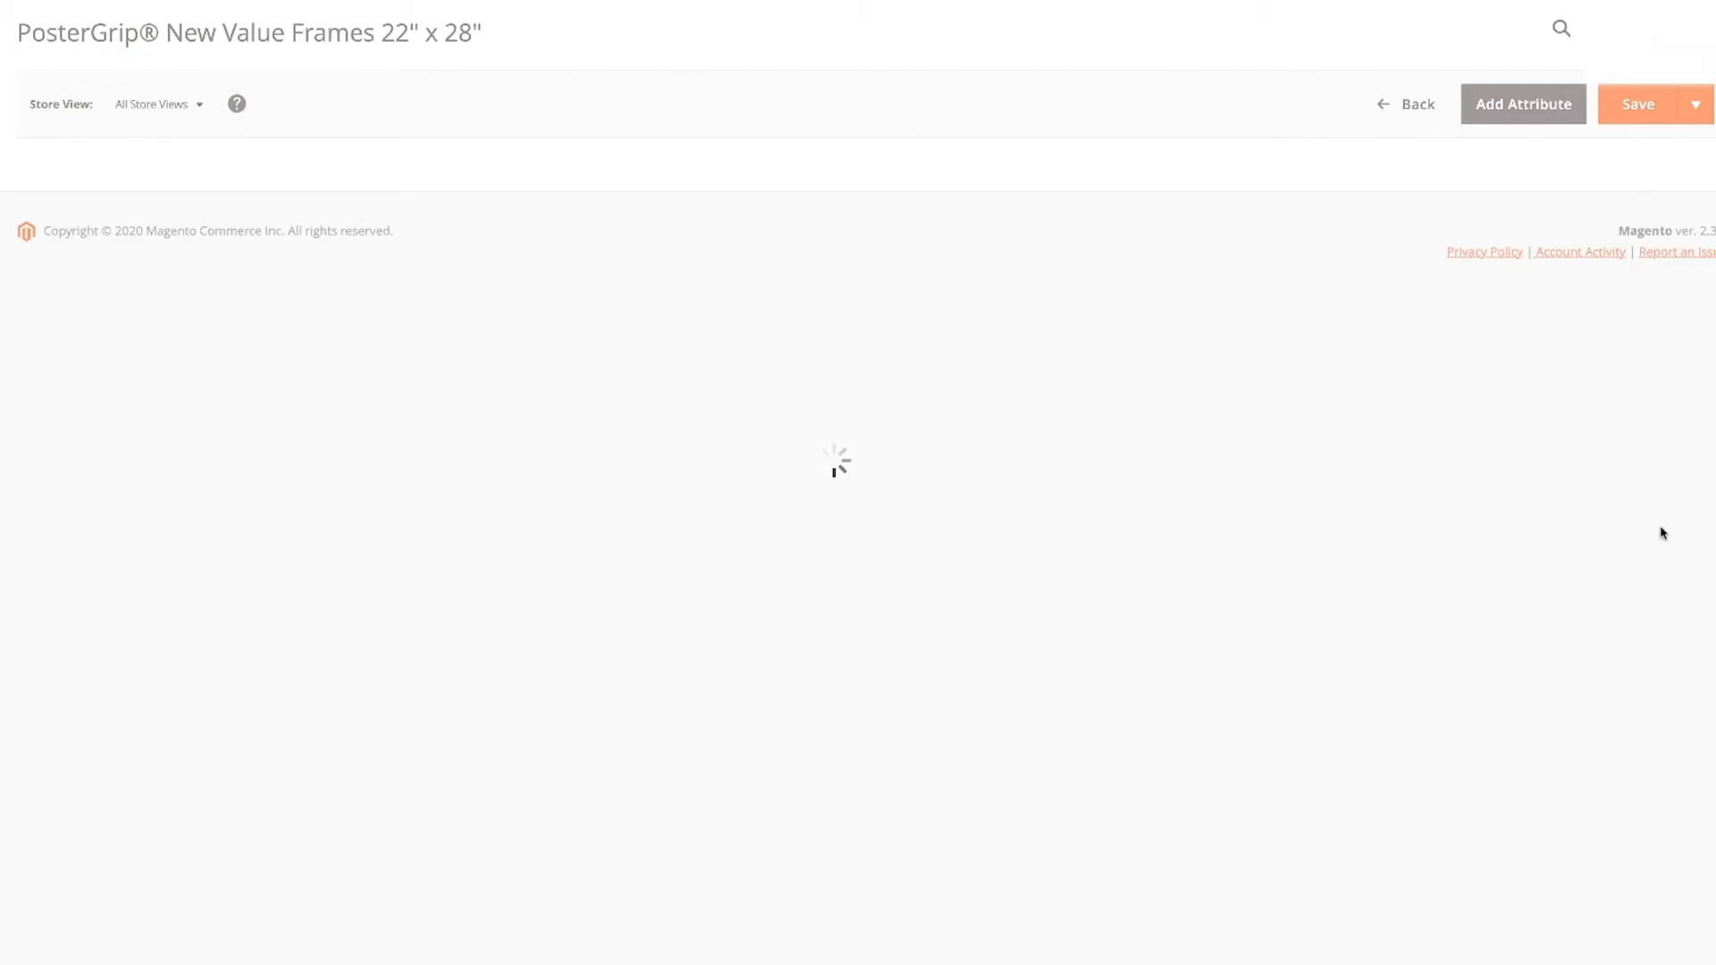
scroll(777, 408, down, 2)
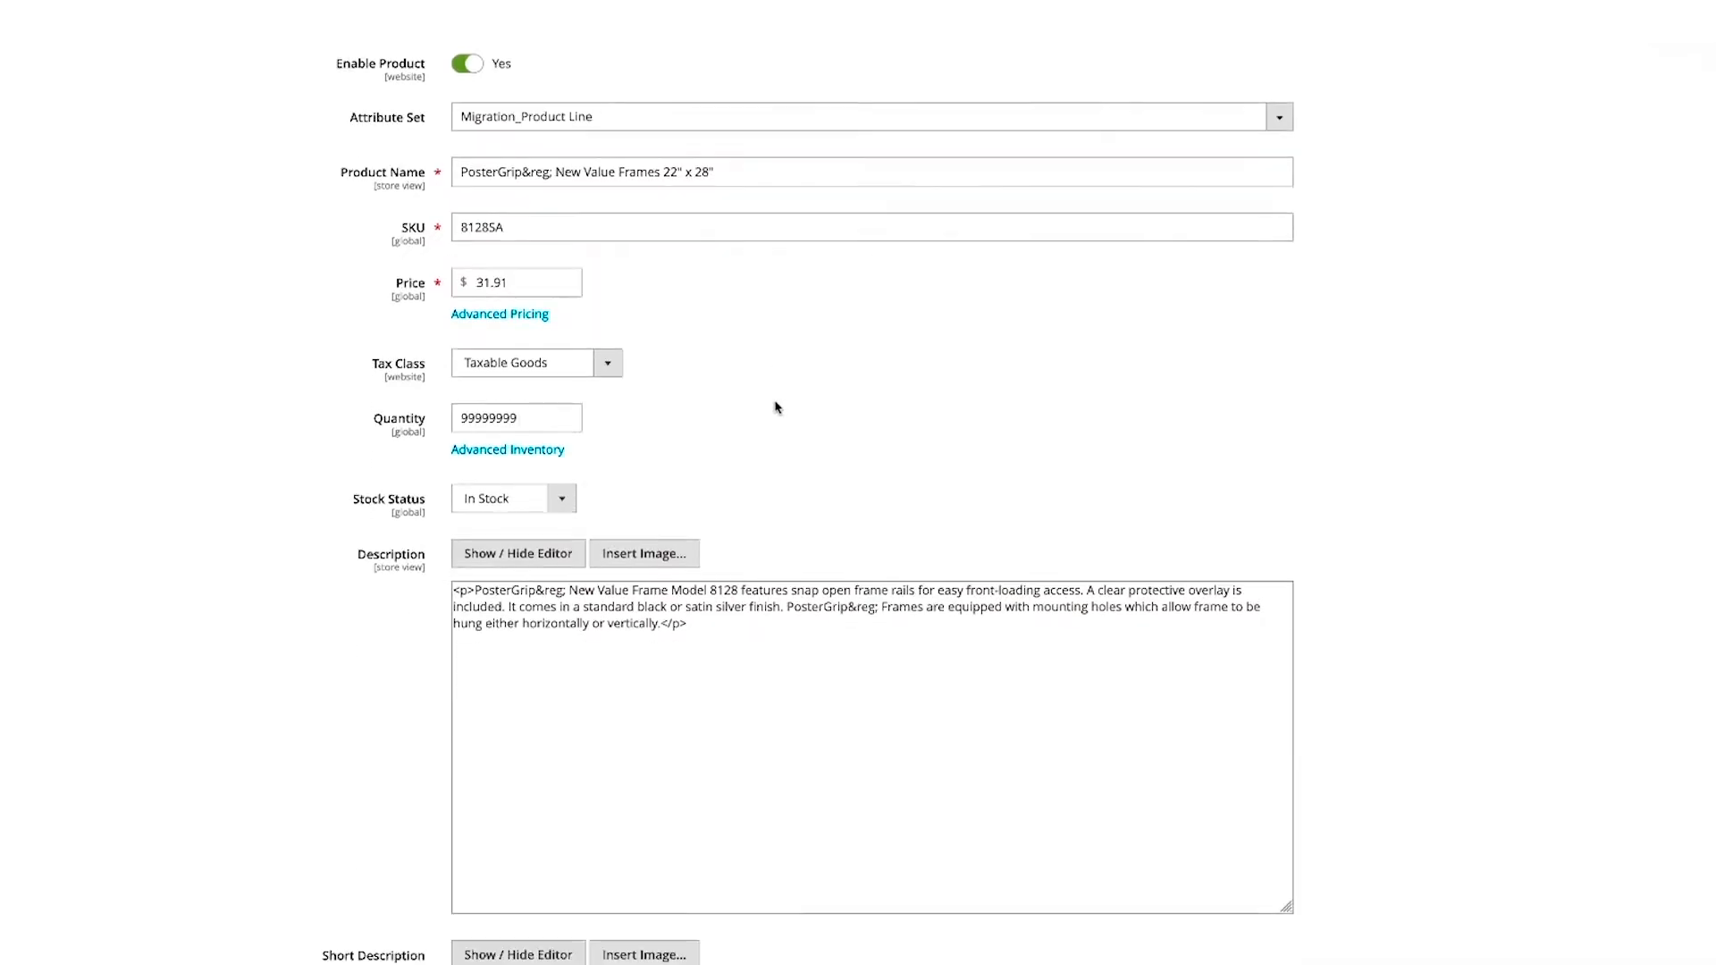
scroll(776, 408, down, 20)
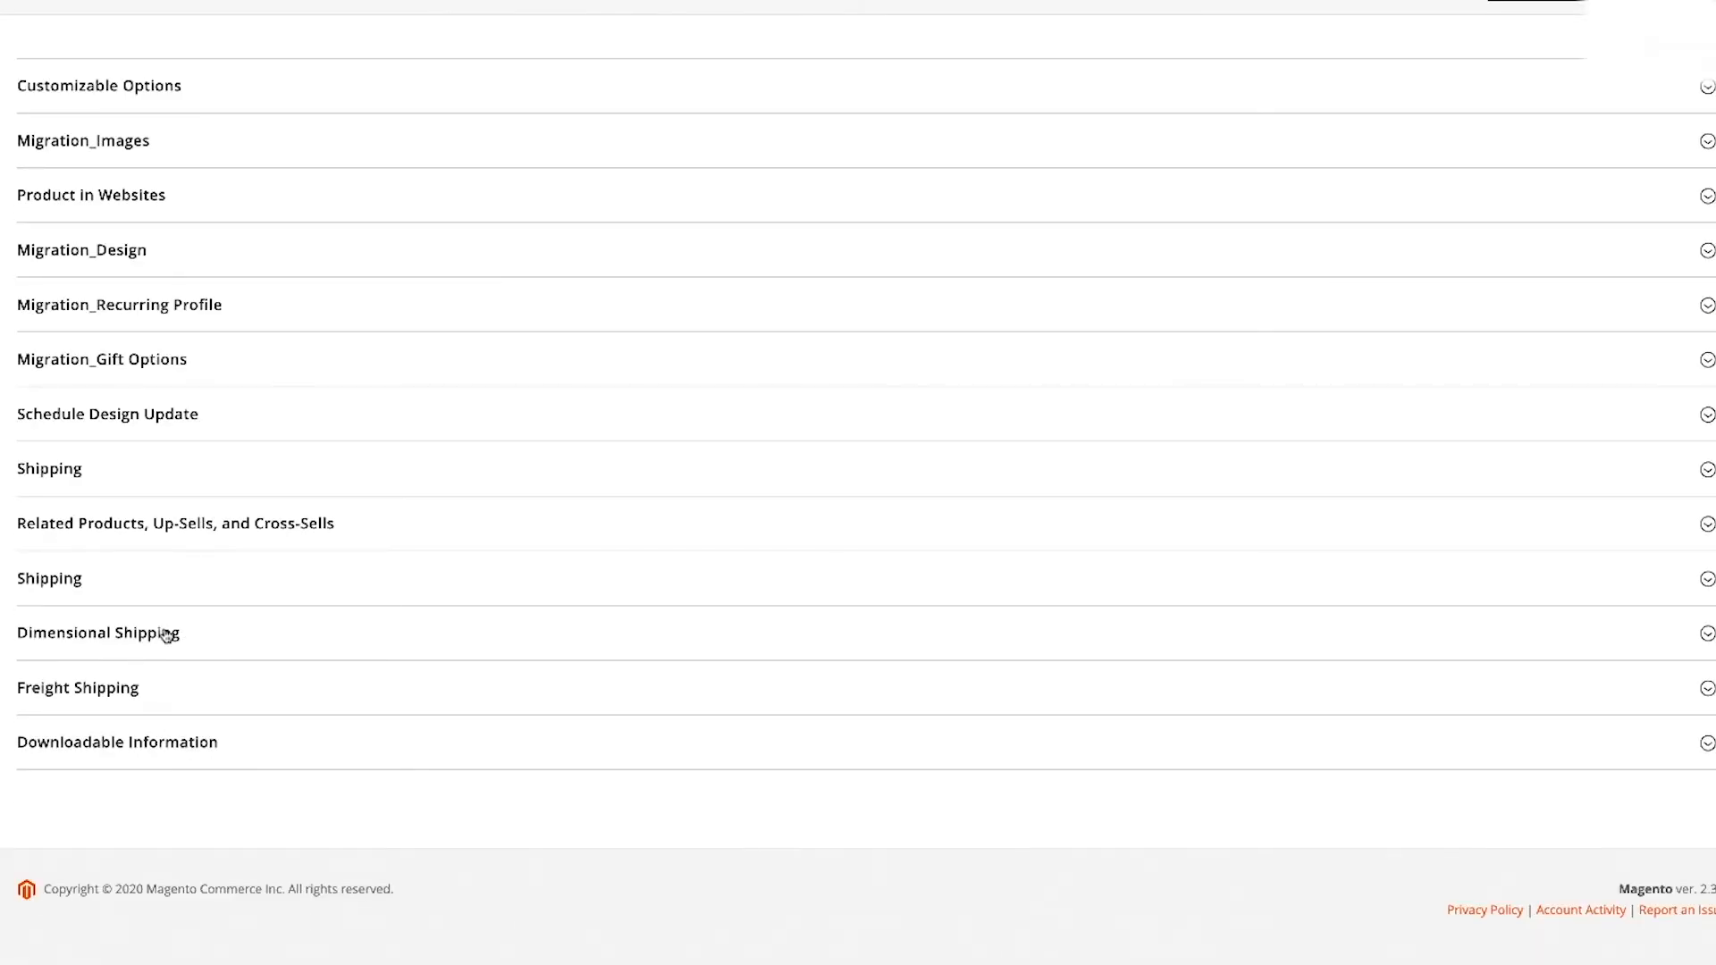
click(166, 635)
scroll(563, 608, down, 5)
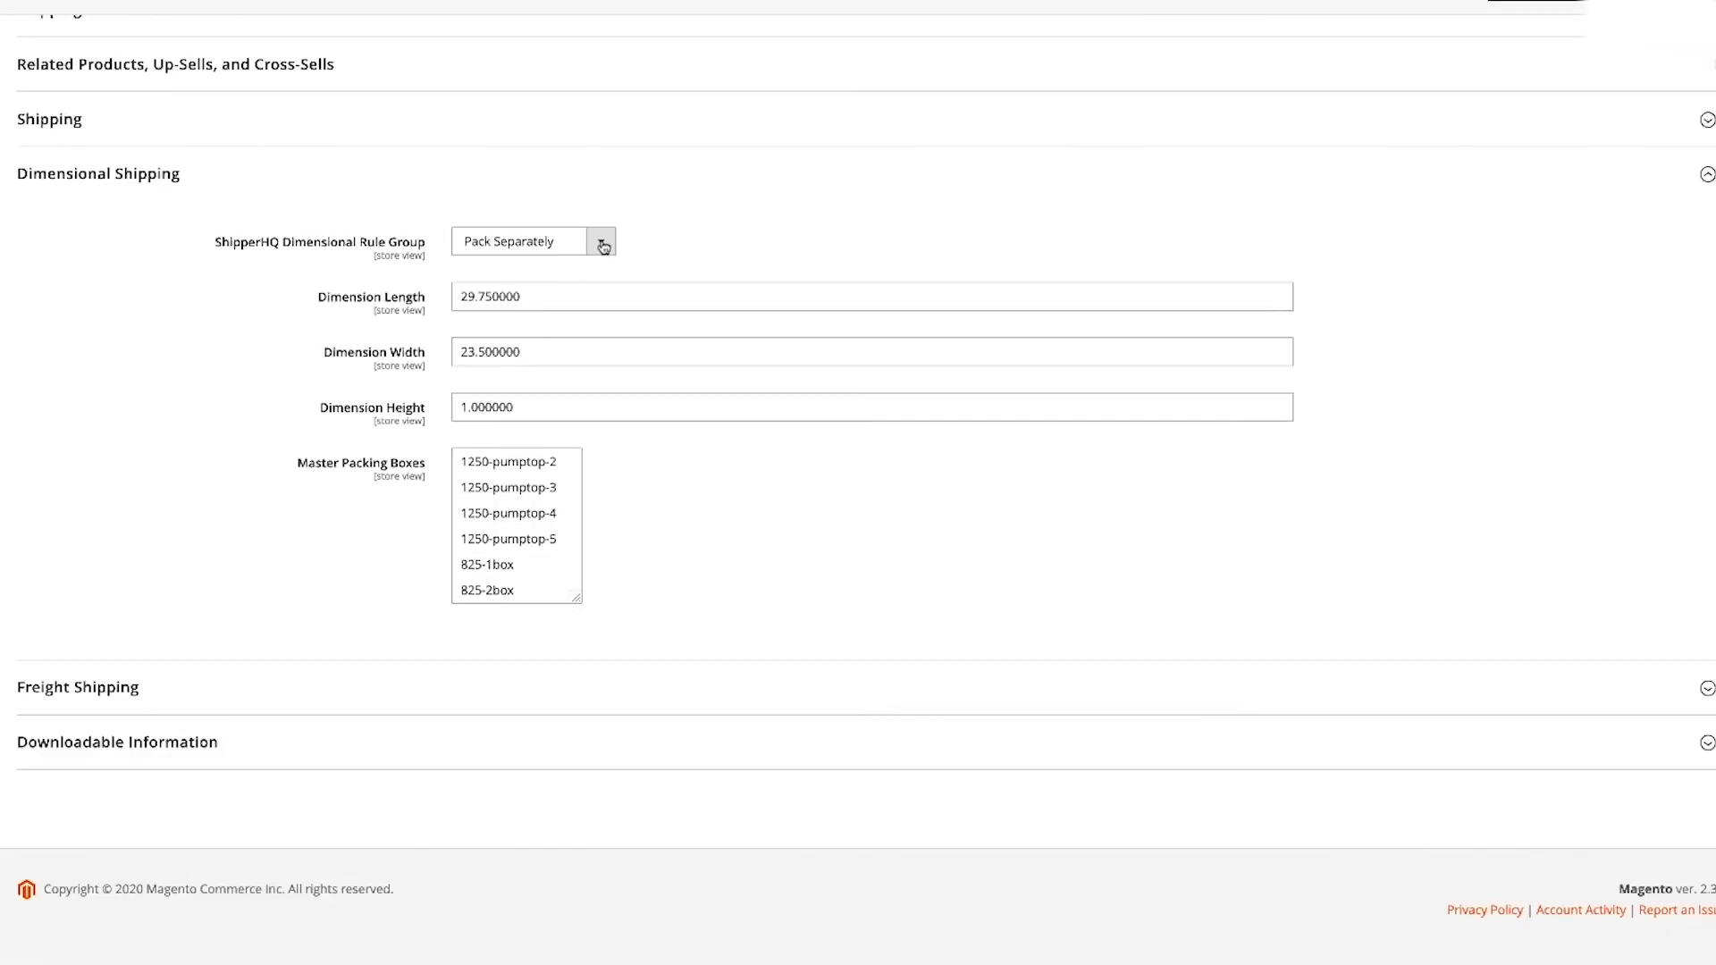
click(601, 243)
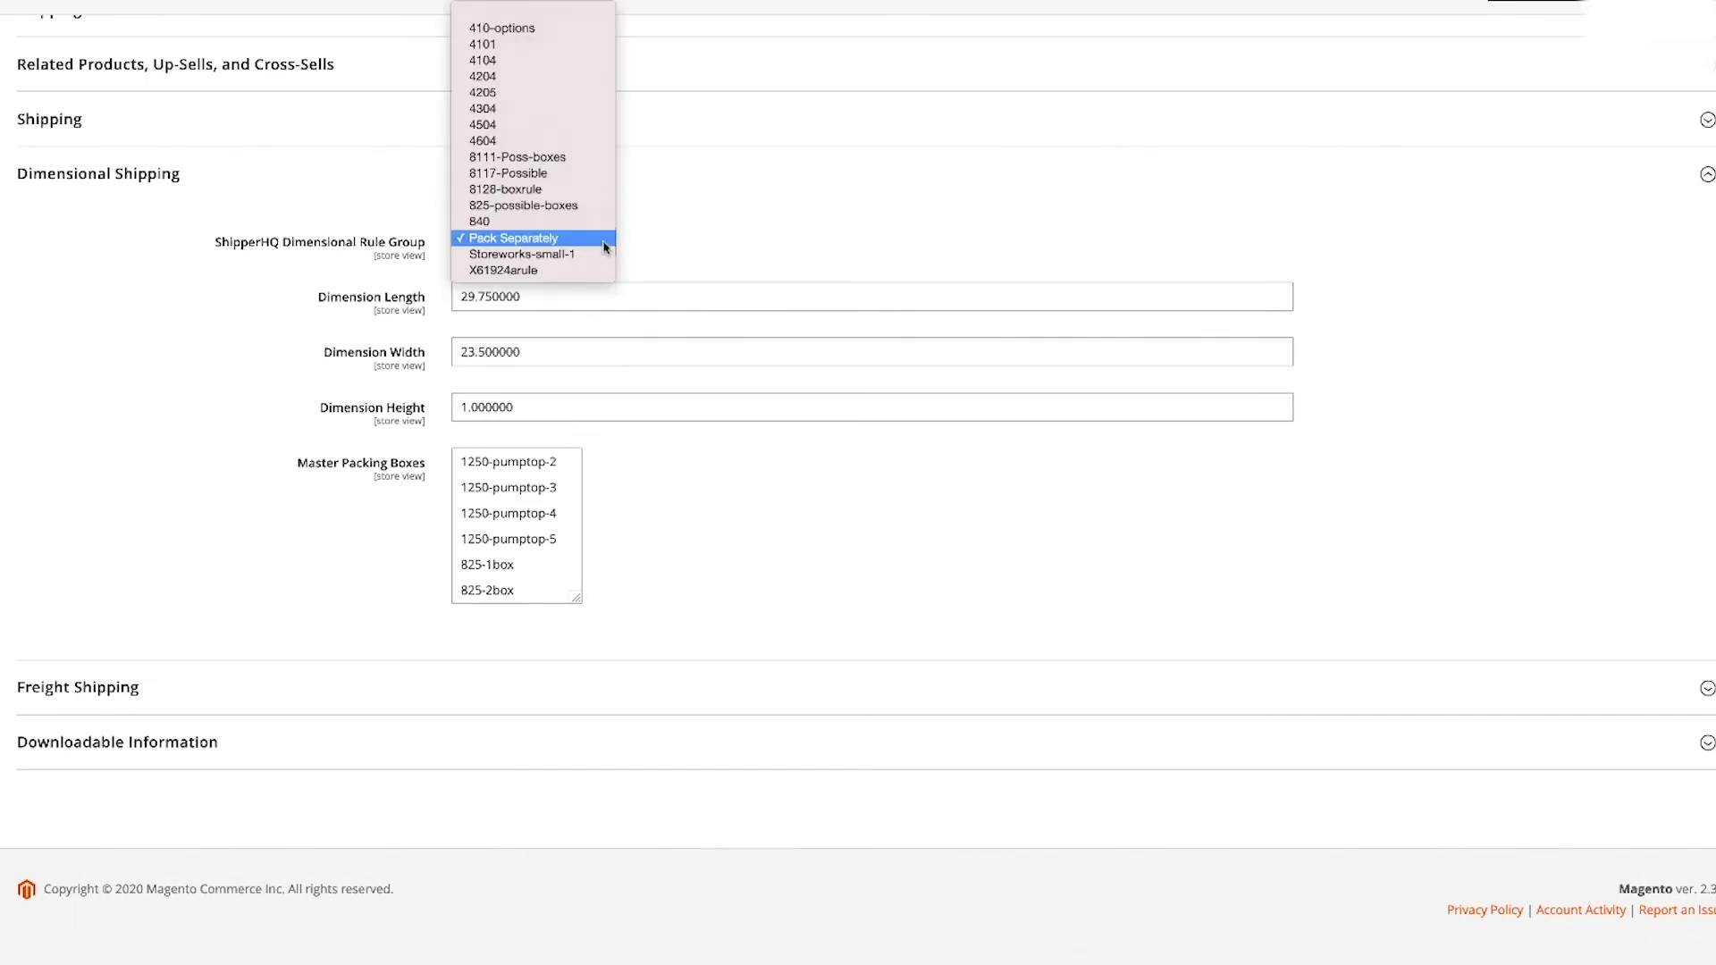
click(564, 190)
Step: Clear the dimension length, width and height of product 8128SA
click(534, 303)
key(ctrl+a)
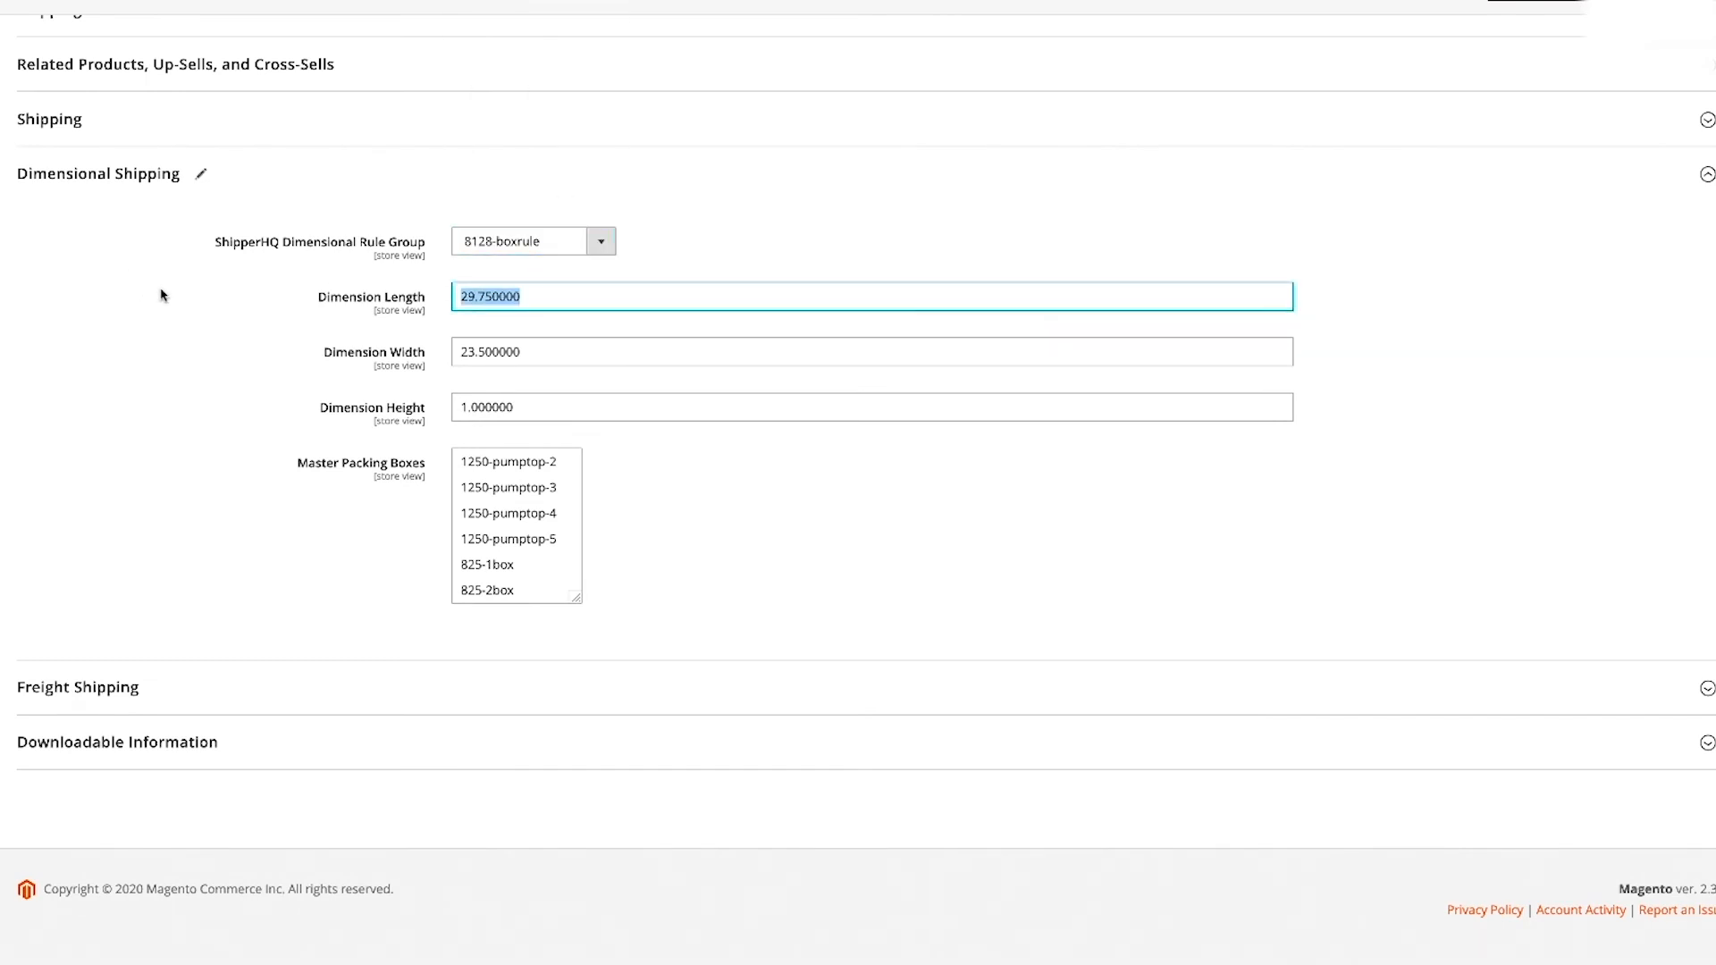
key(BackSpace)
click(501, 362)
key(ctrl+a)
key(BackSpace)
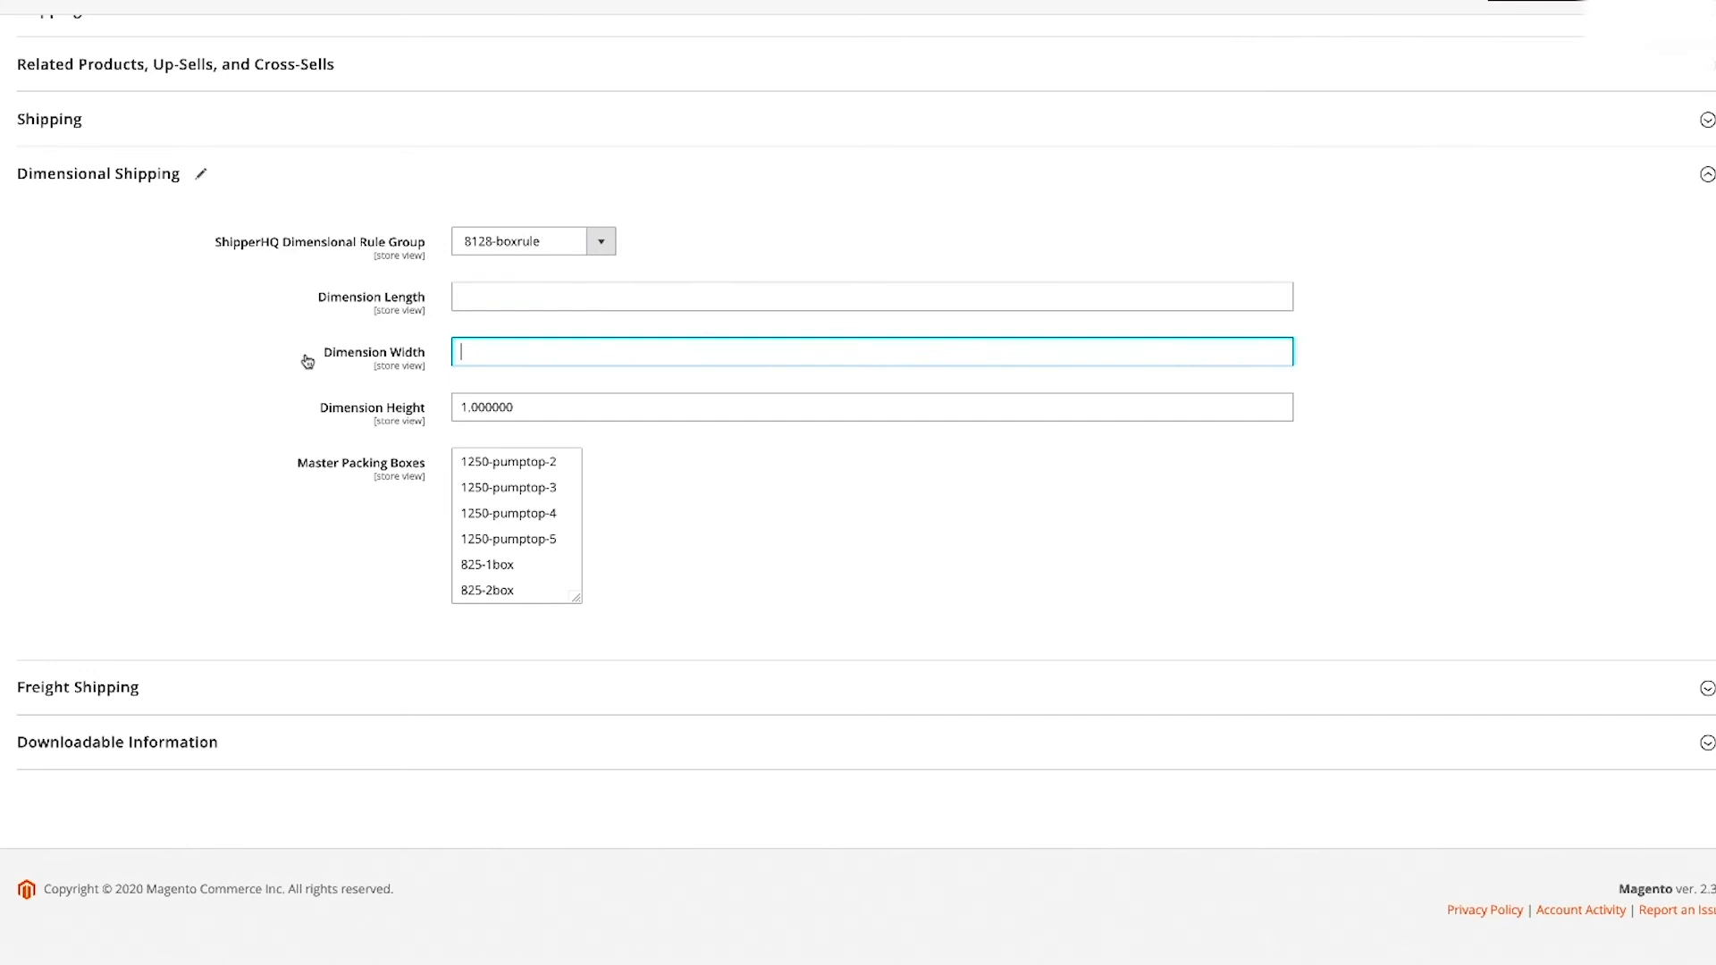
click(553, 408)
key(ctrl+a)
key(BackSpace)
click(719, 455)
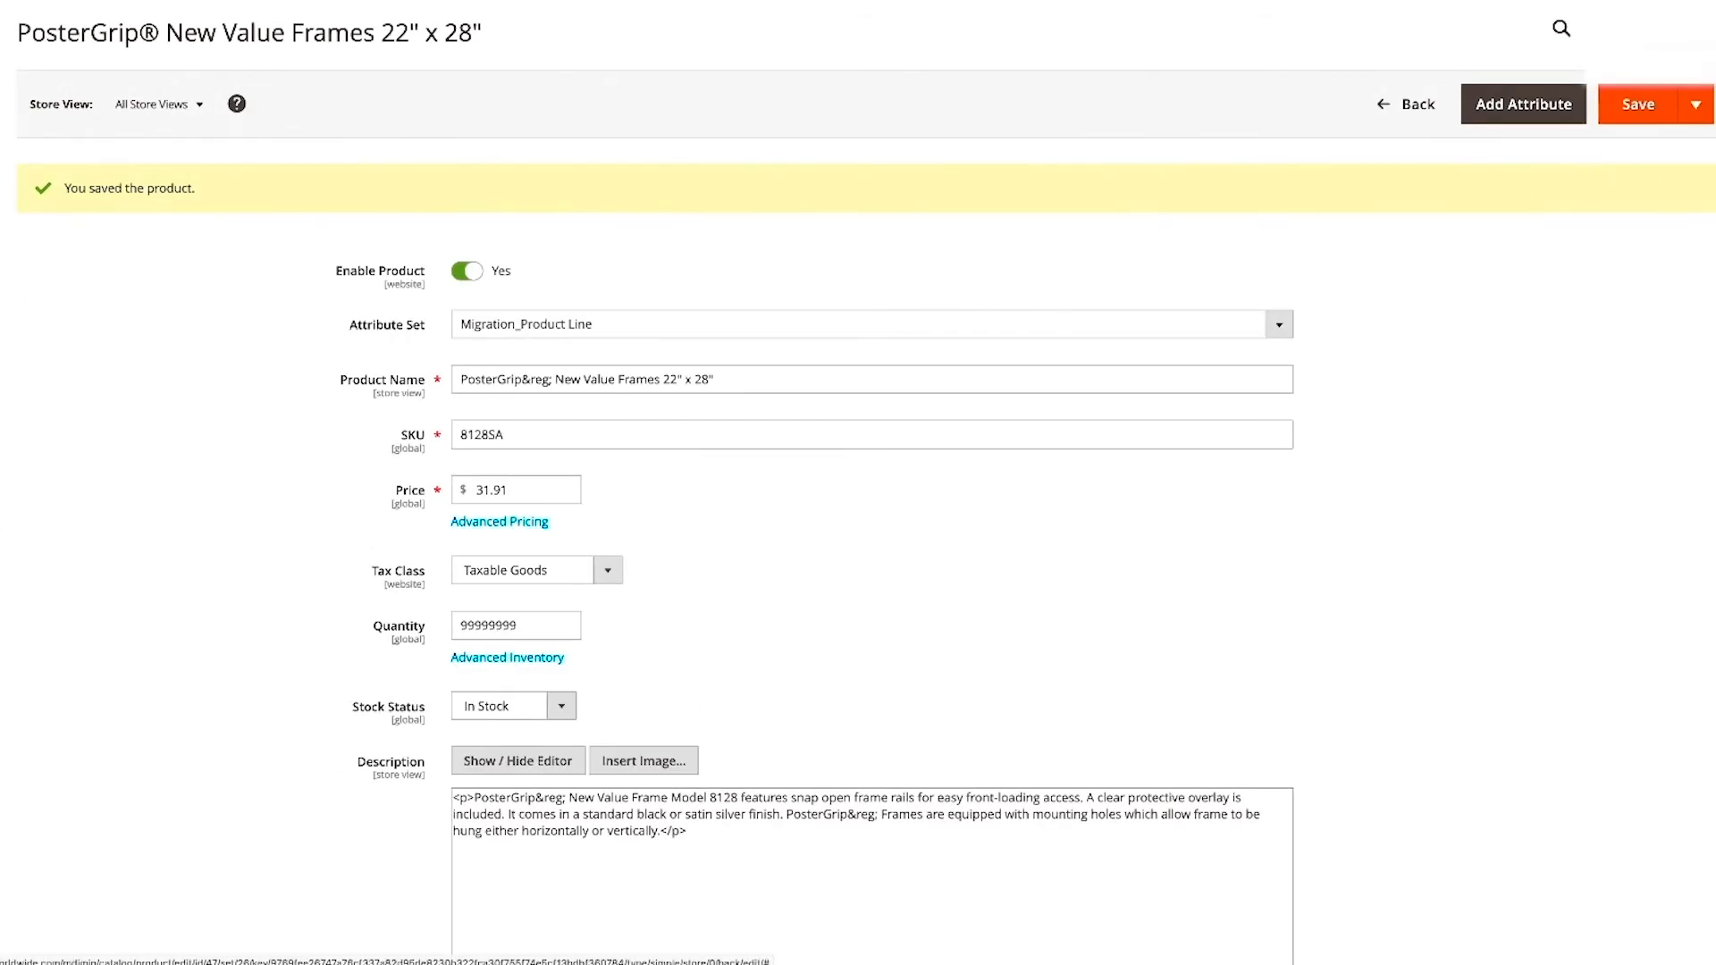
click(2, 661)
click(2, 594)
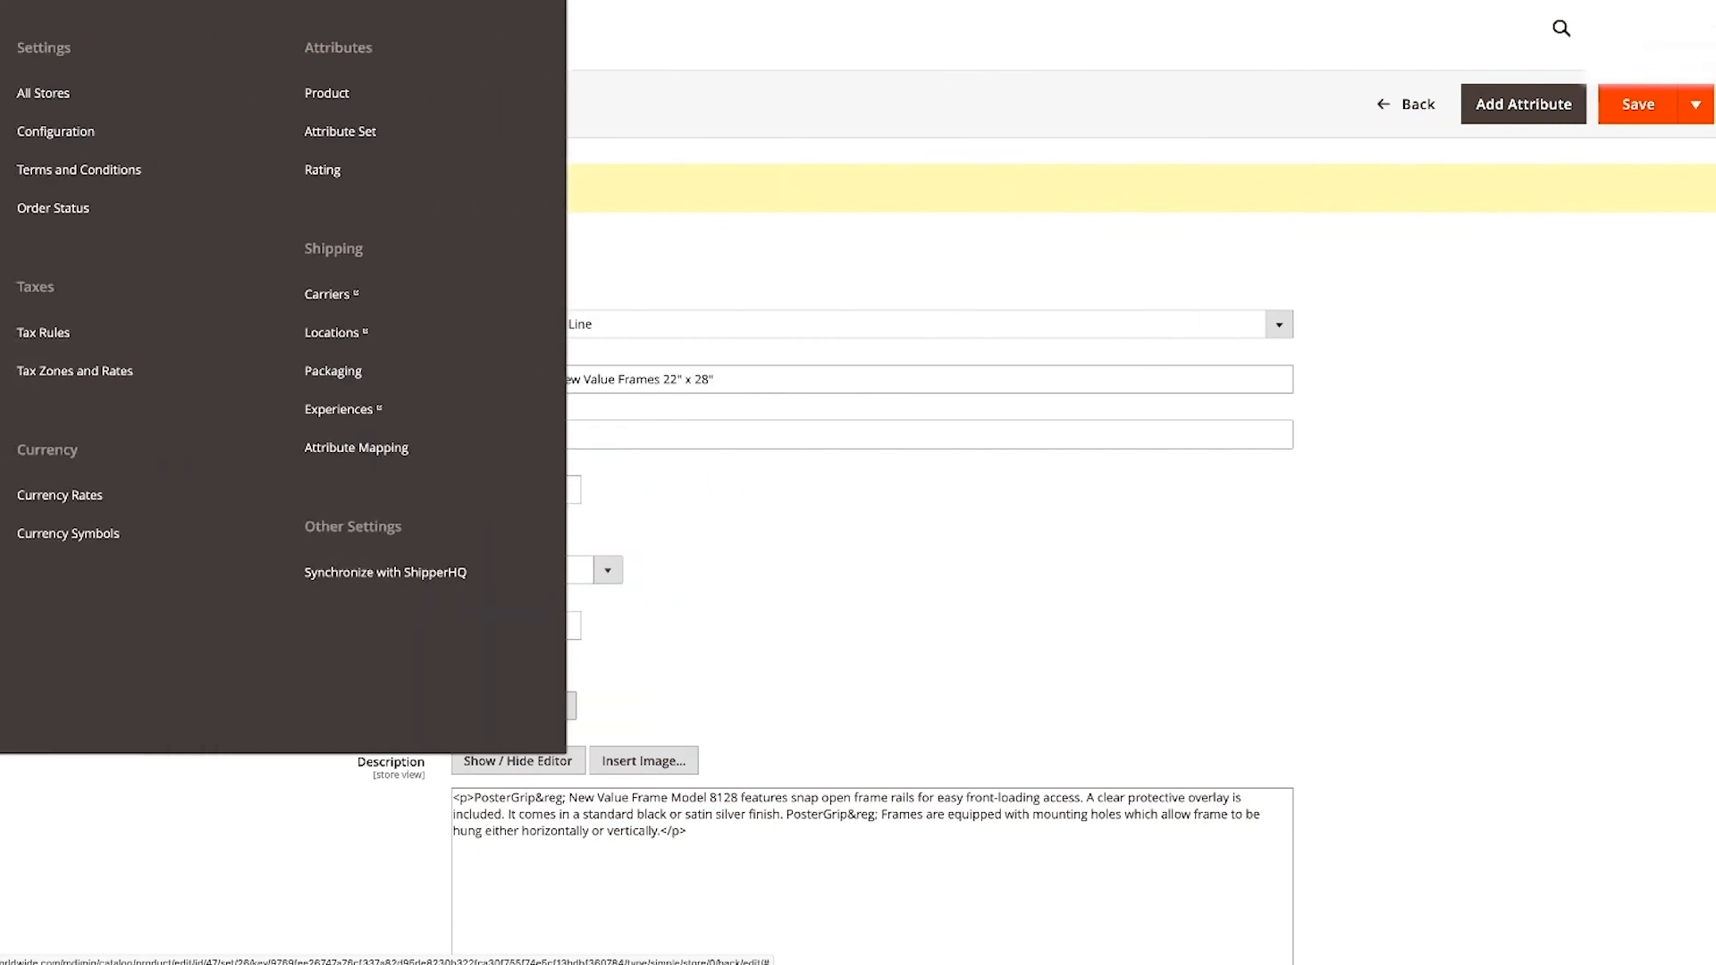
click(2, 661)
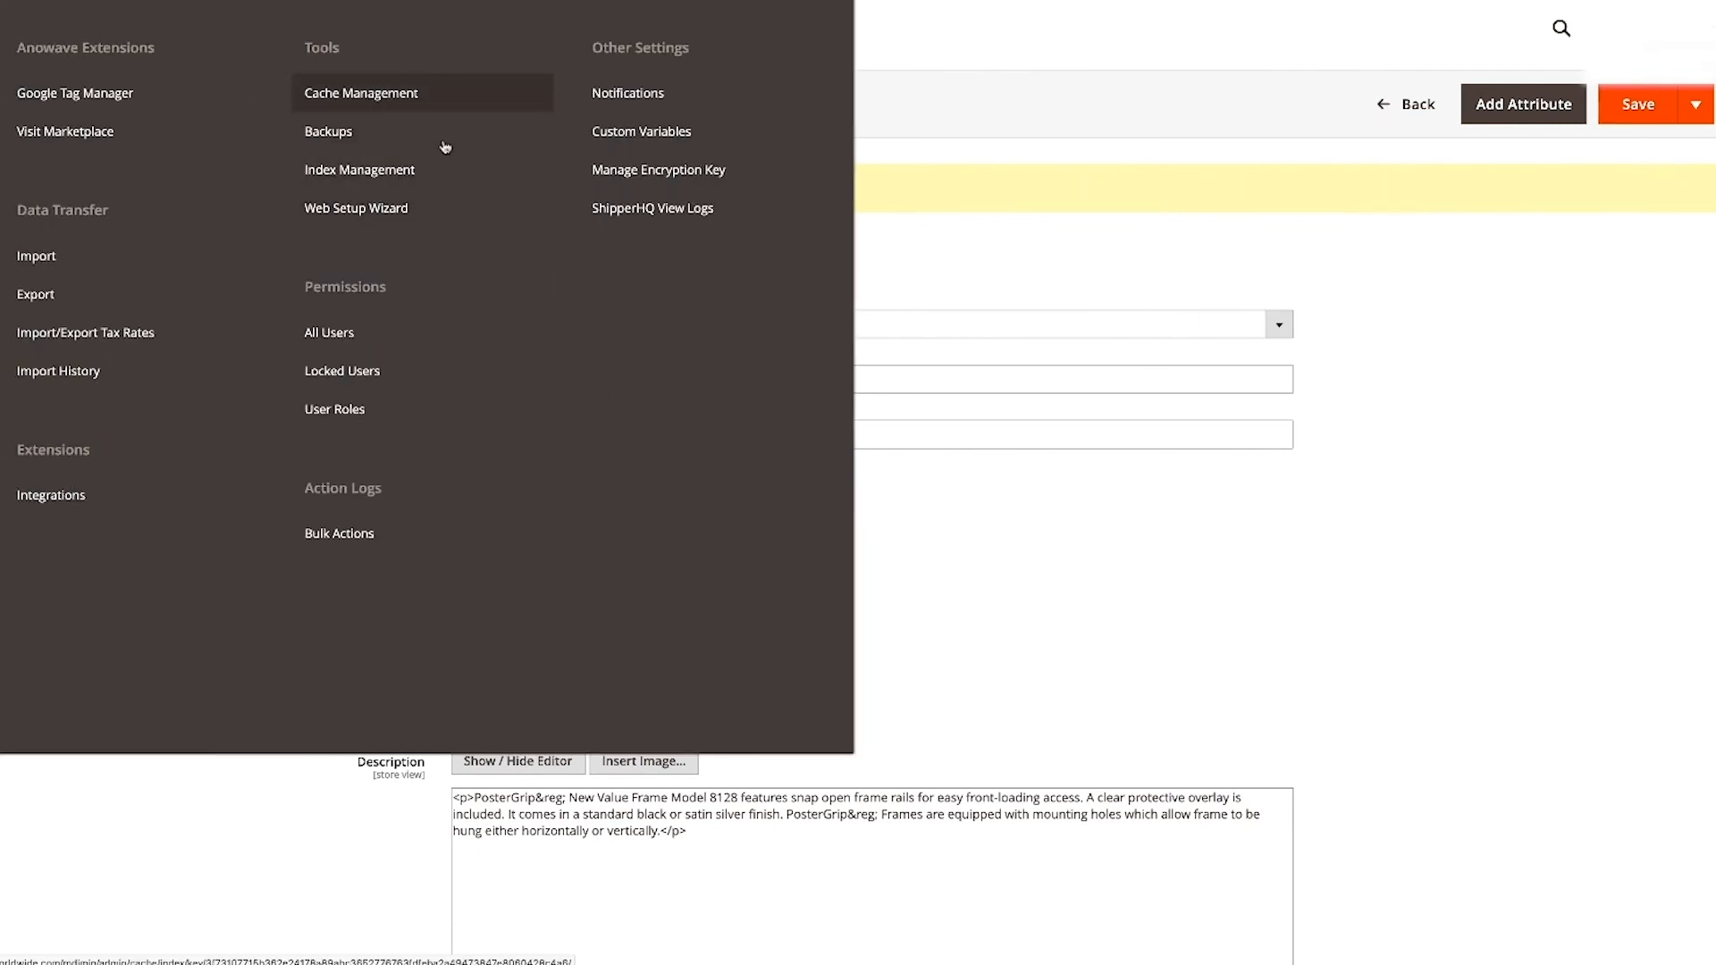
click(1493, 586)
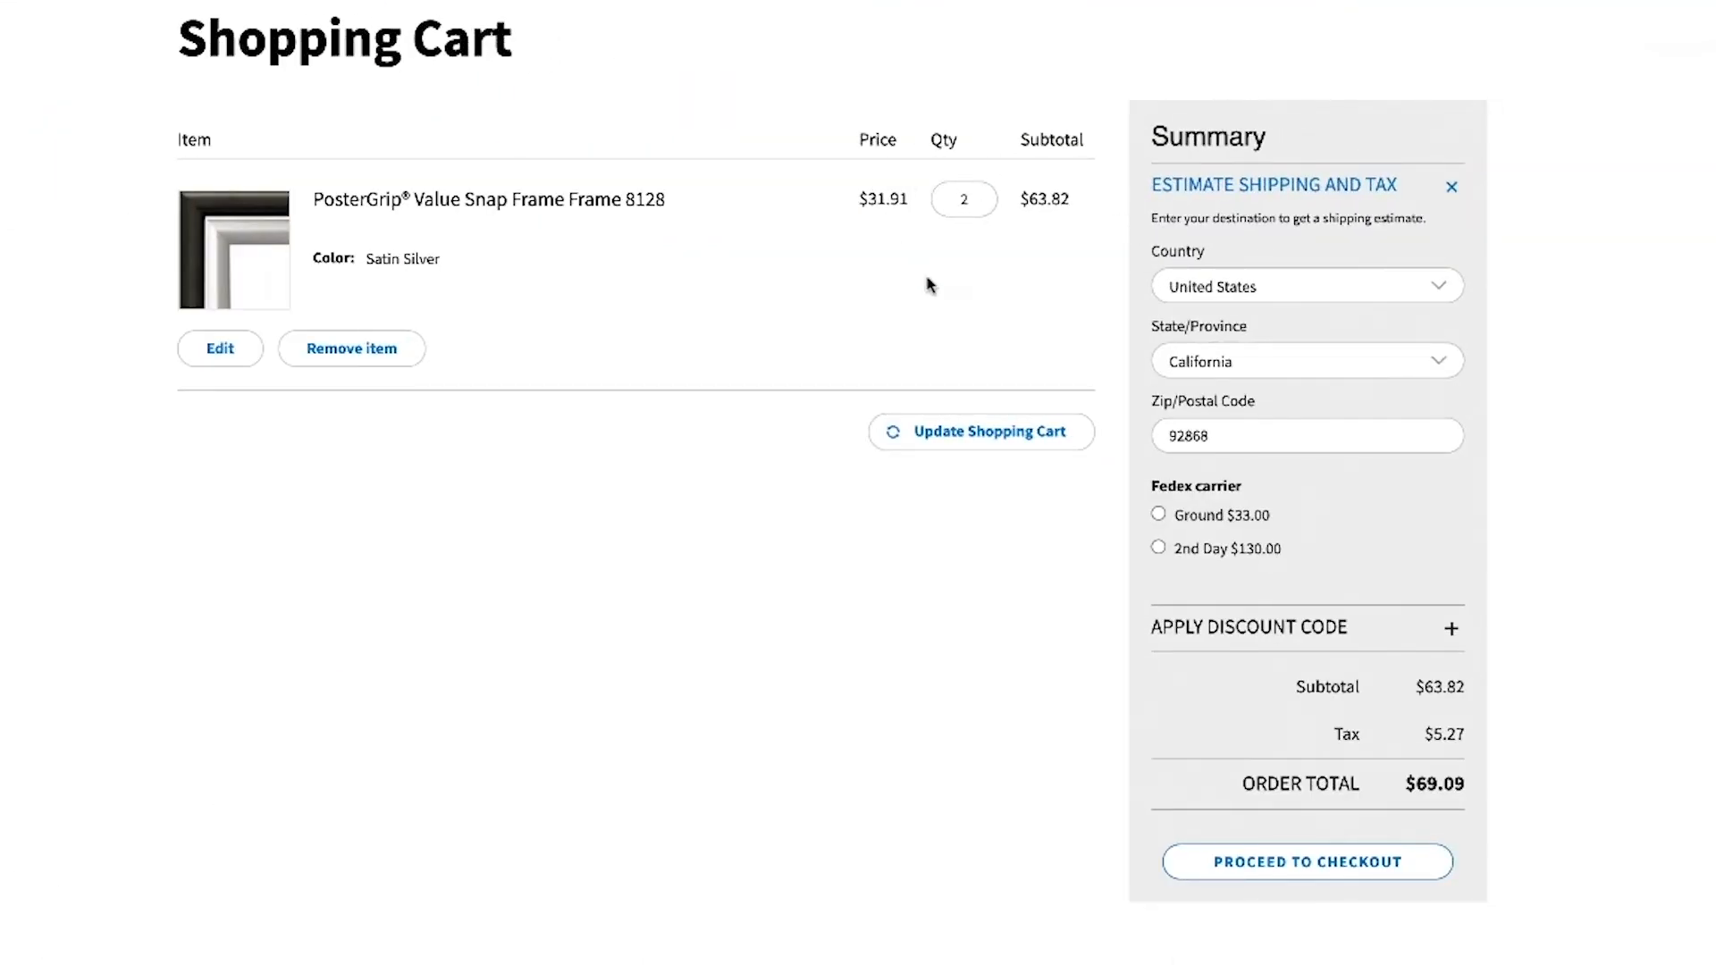
Step: Check the Ground shipping rate in the cart, and clear the browser's cookies and cached images and files from the last hour
drag(1286, 529, 1201, 516)
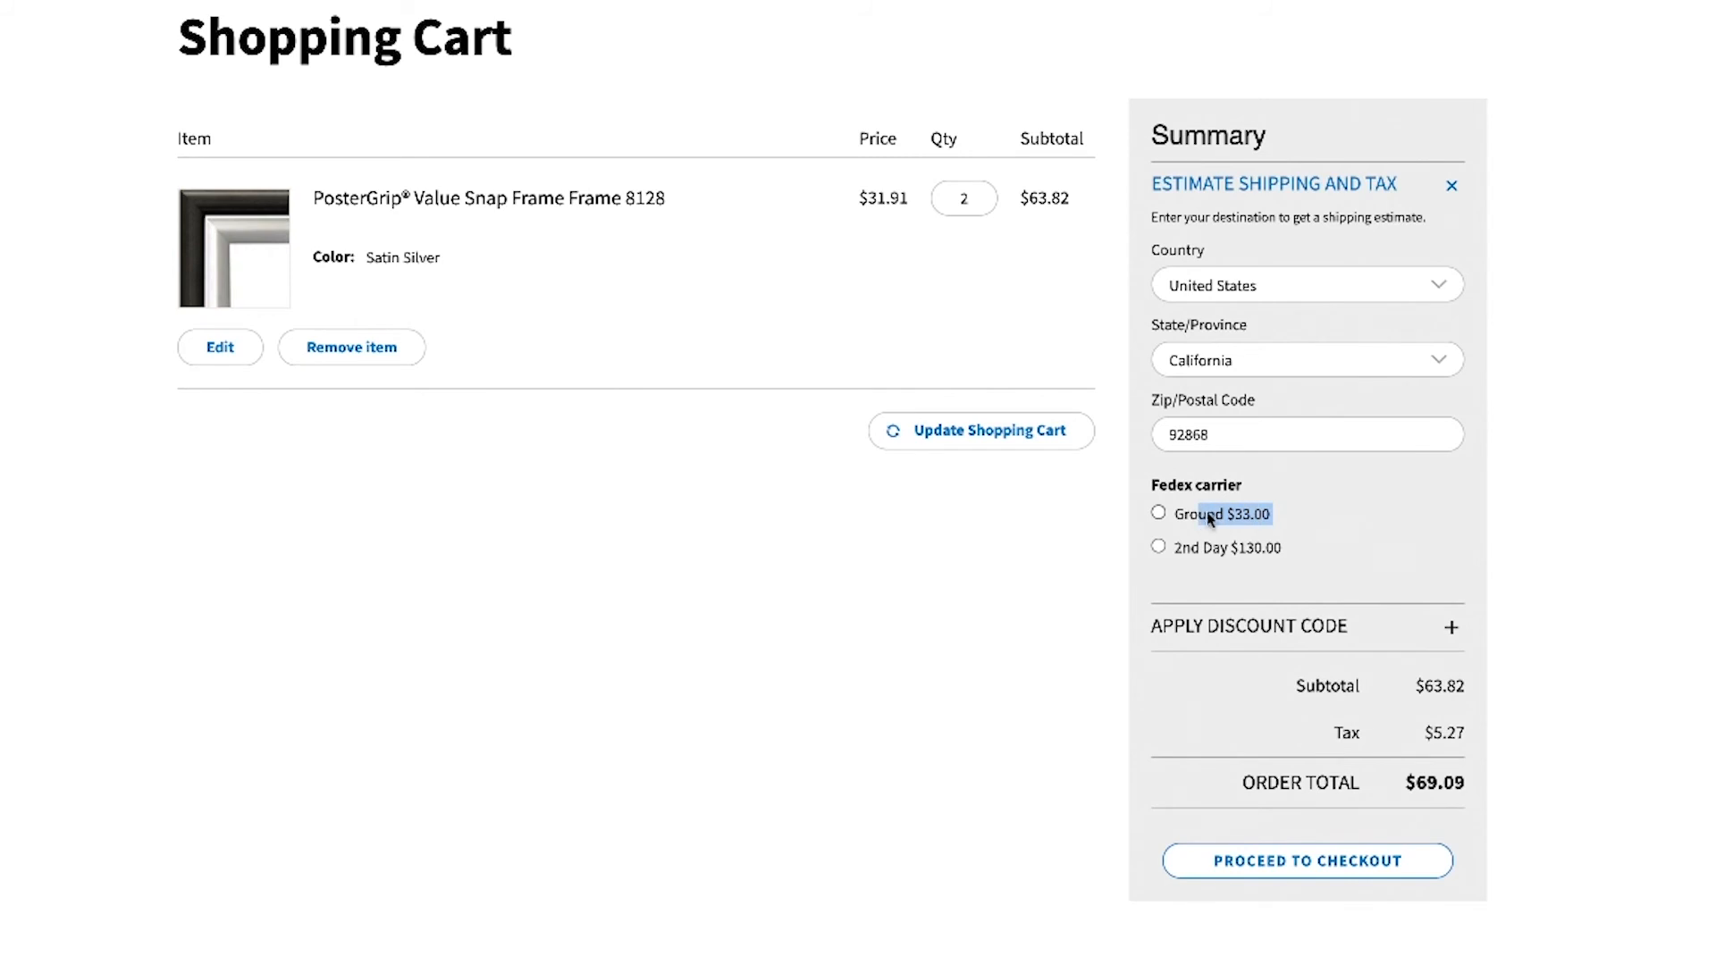
click(789, 302)
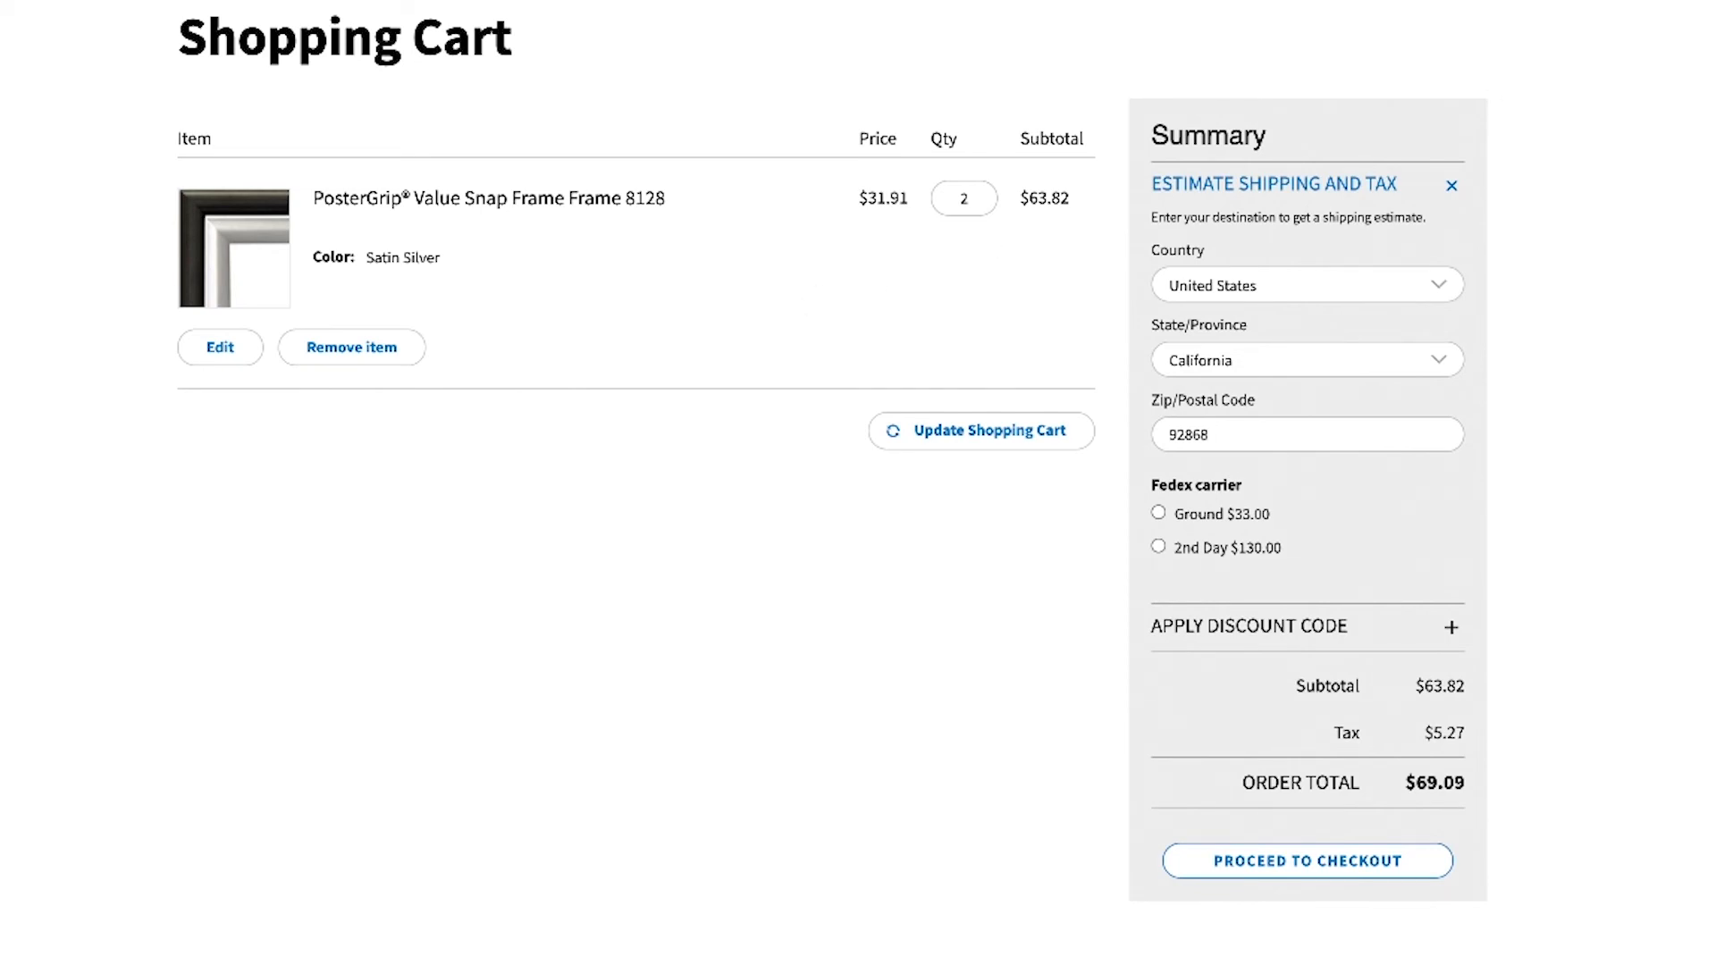
click(1715, 0)
mouse_move(1709, 124)
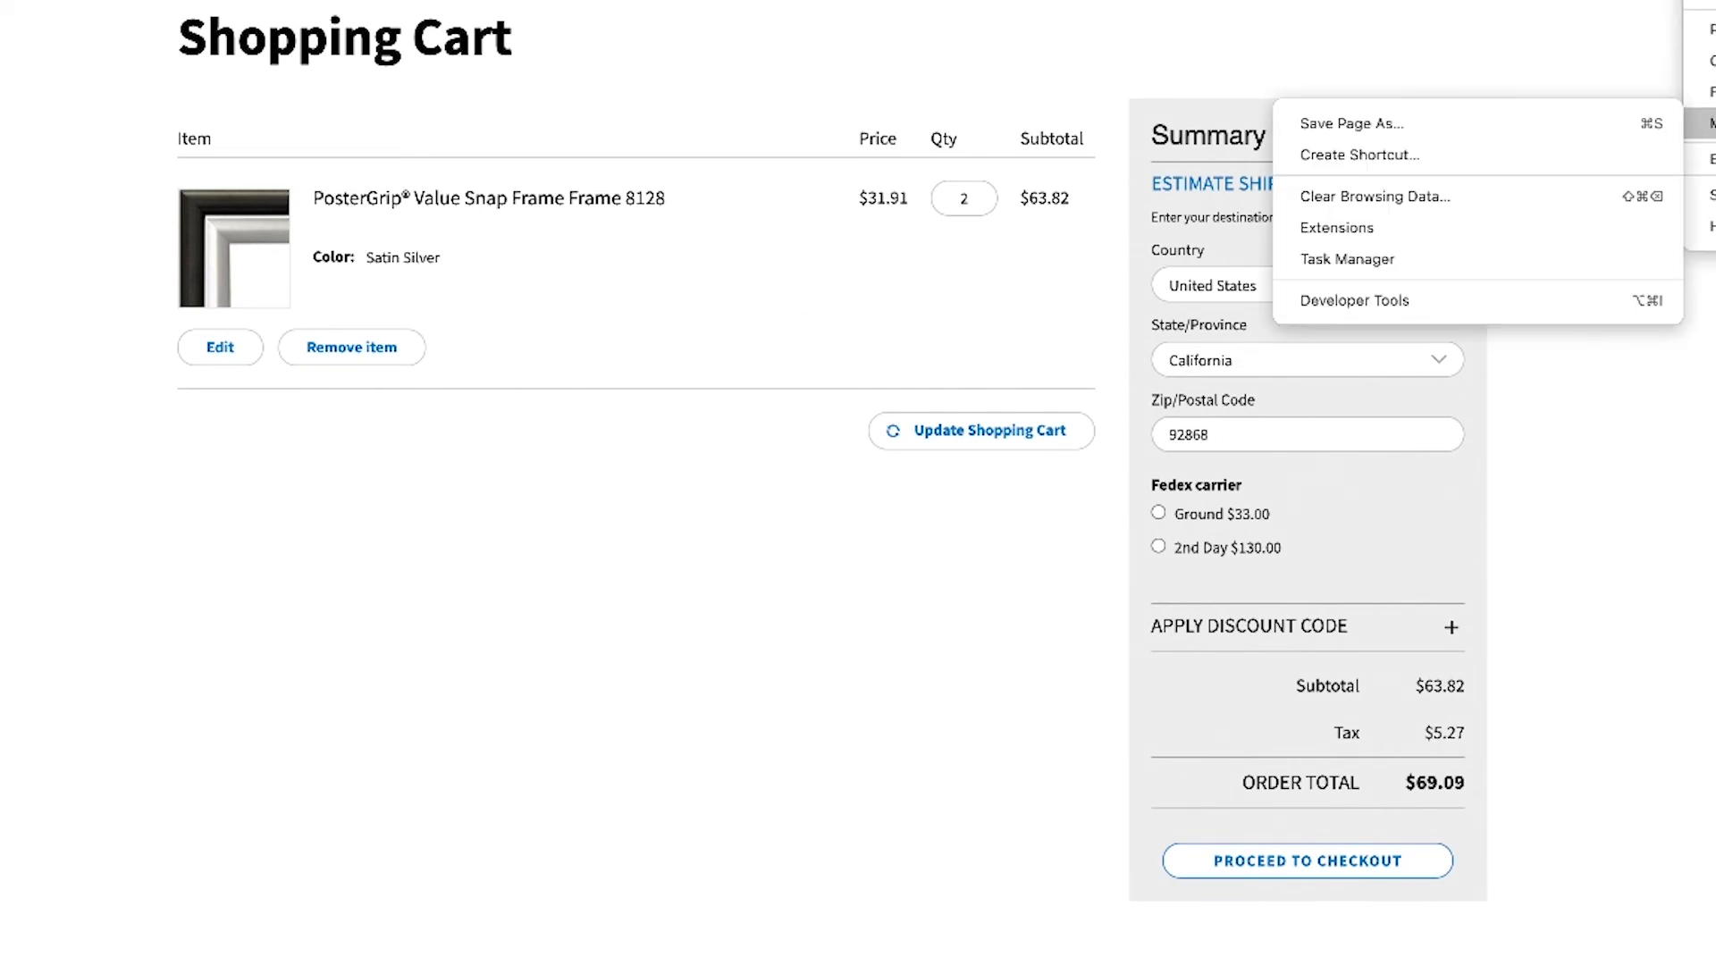
click(1526, 200)
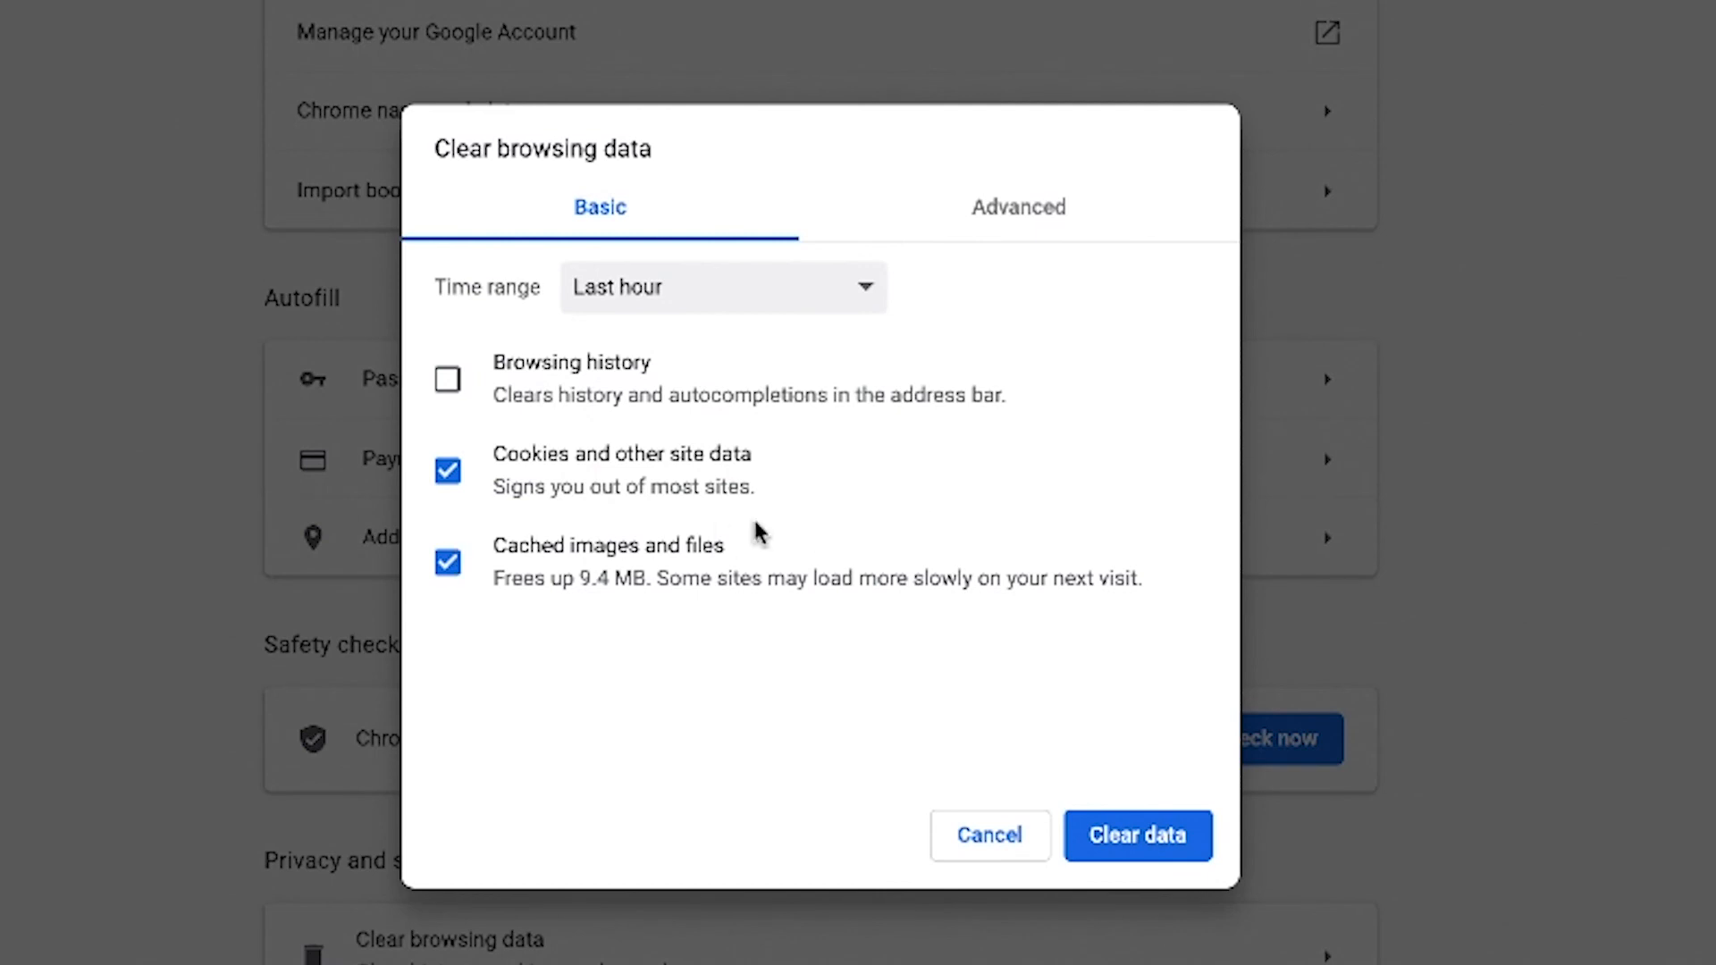
click(1196, 861)
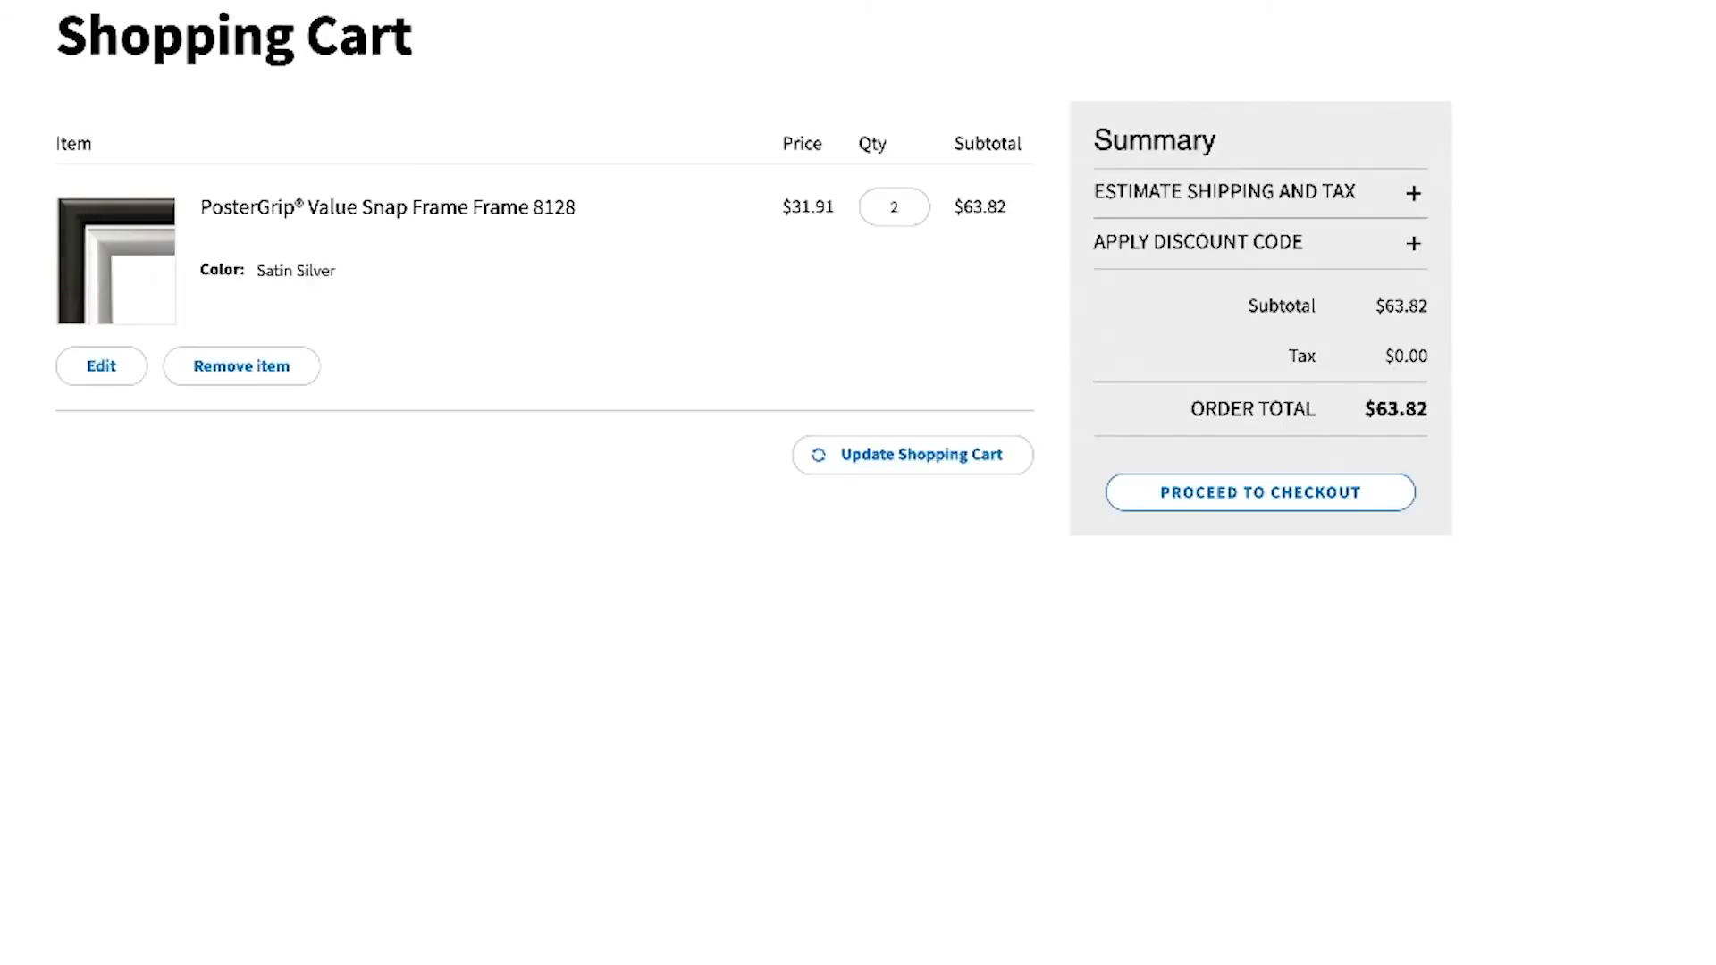
Step: Estimate the cart's shipping and tax for the United States, state California, zip code 92868
click(1211, 189)
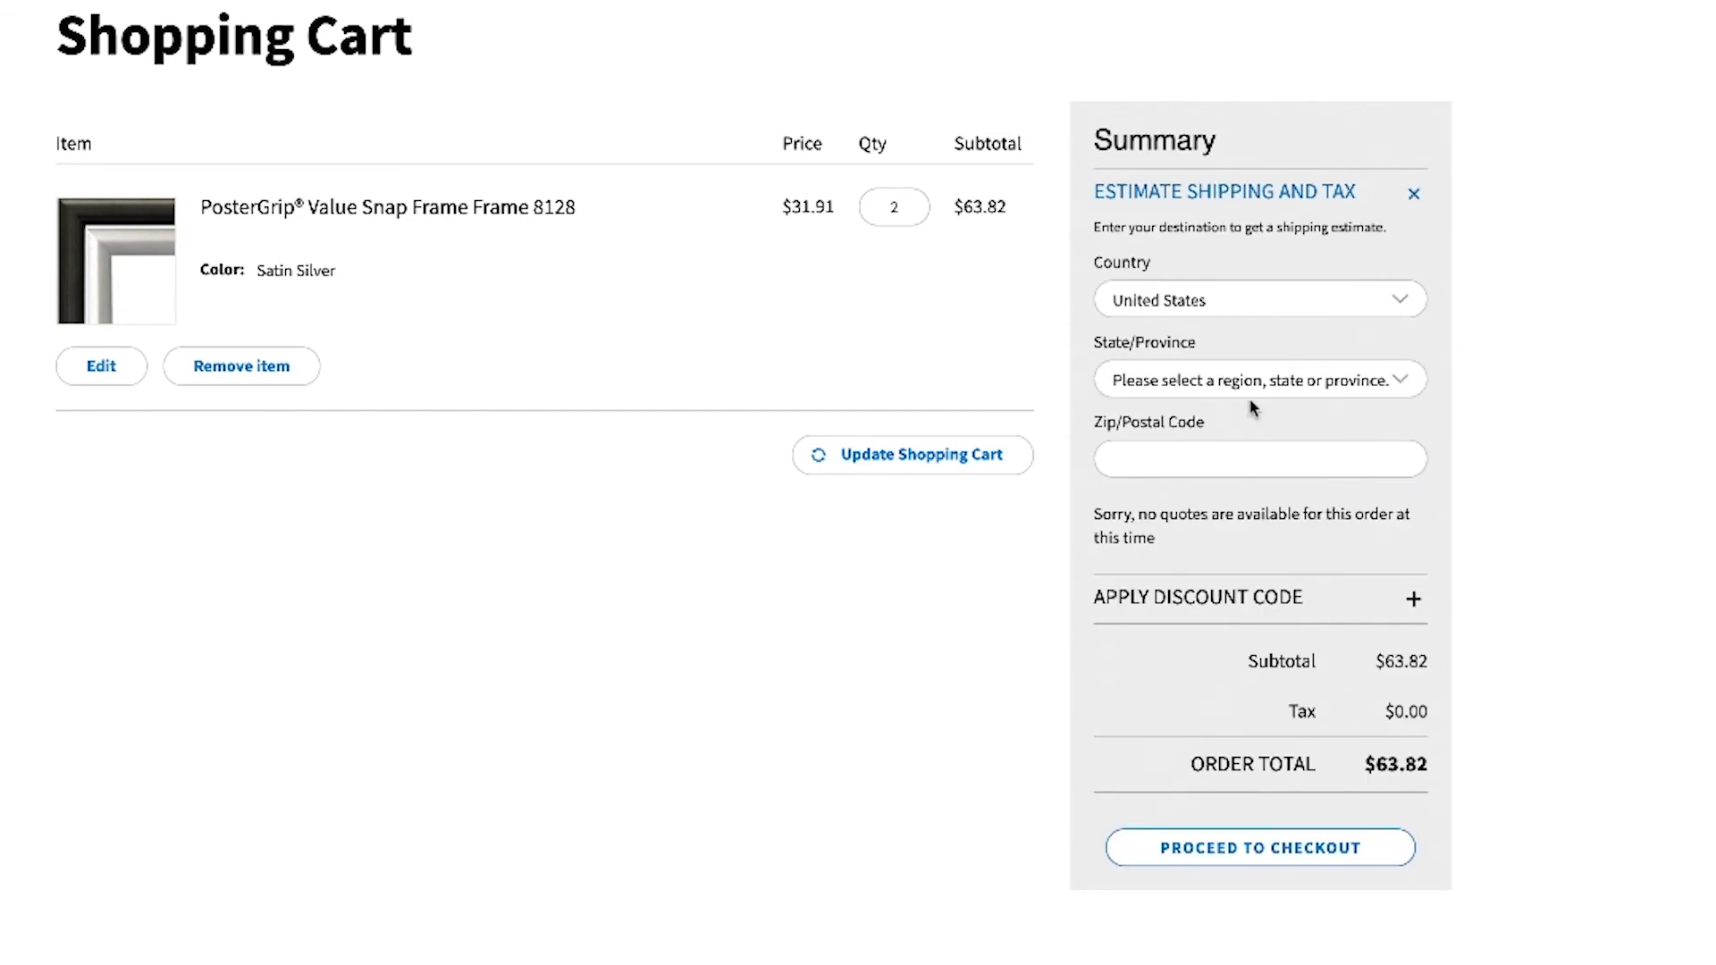
click(1290, 393)
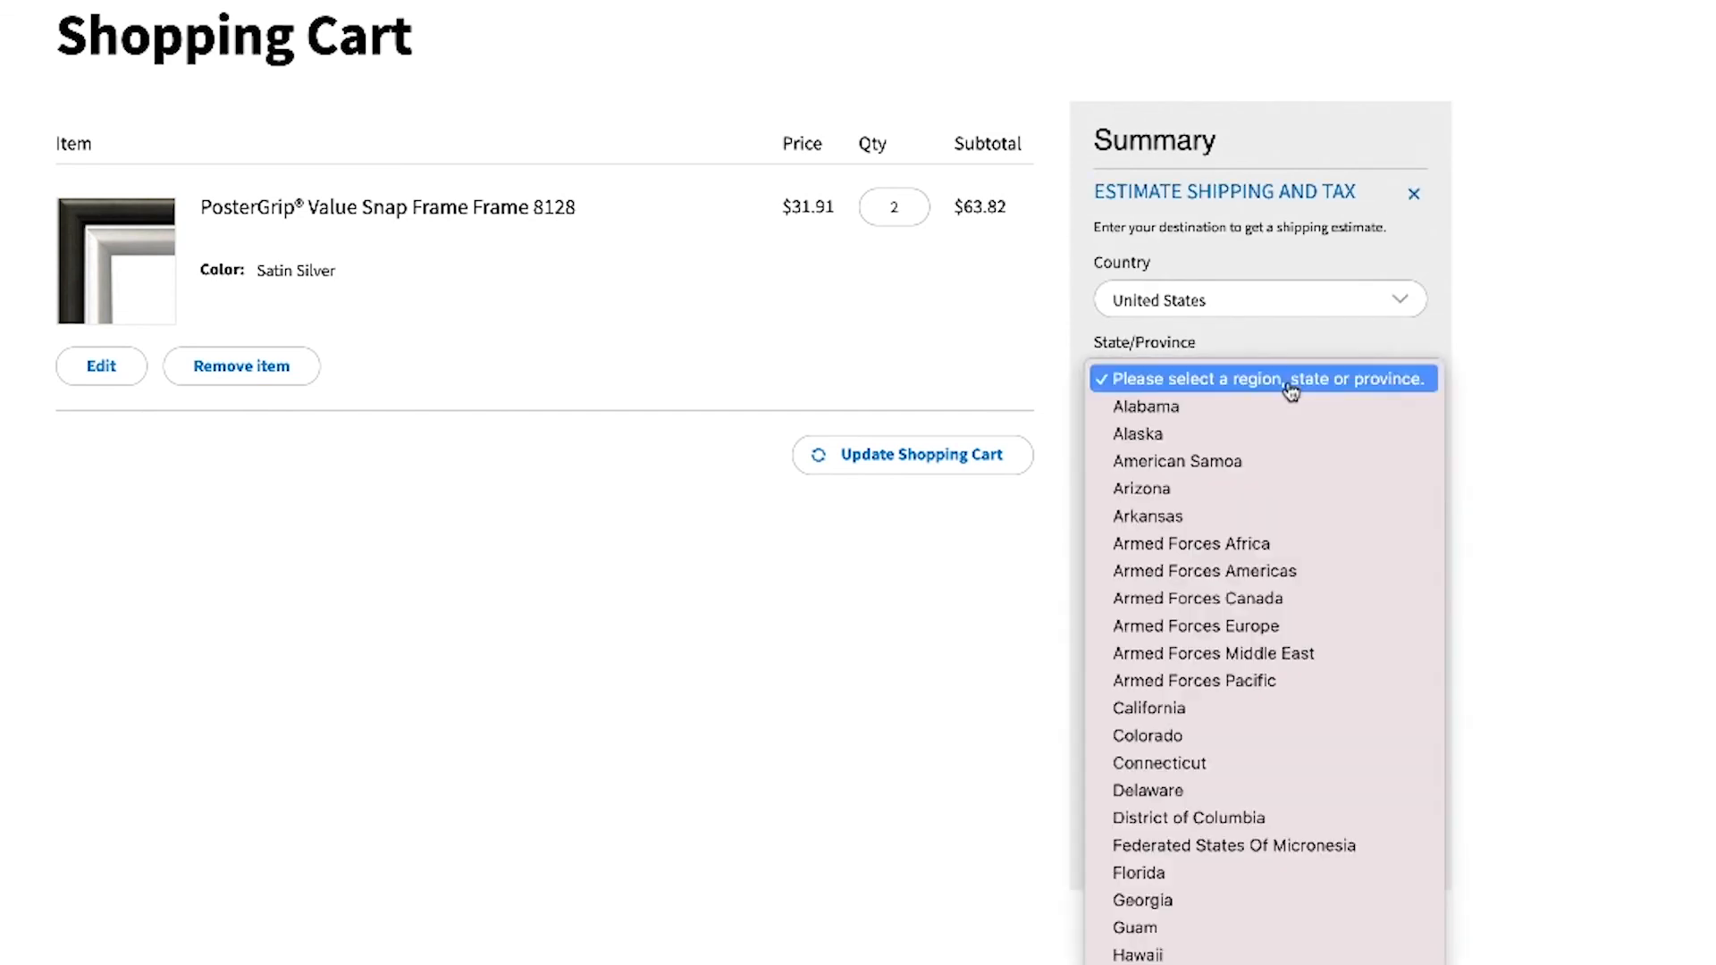
click(1262, 705)
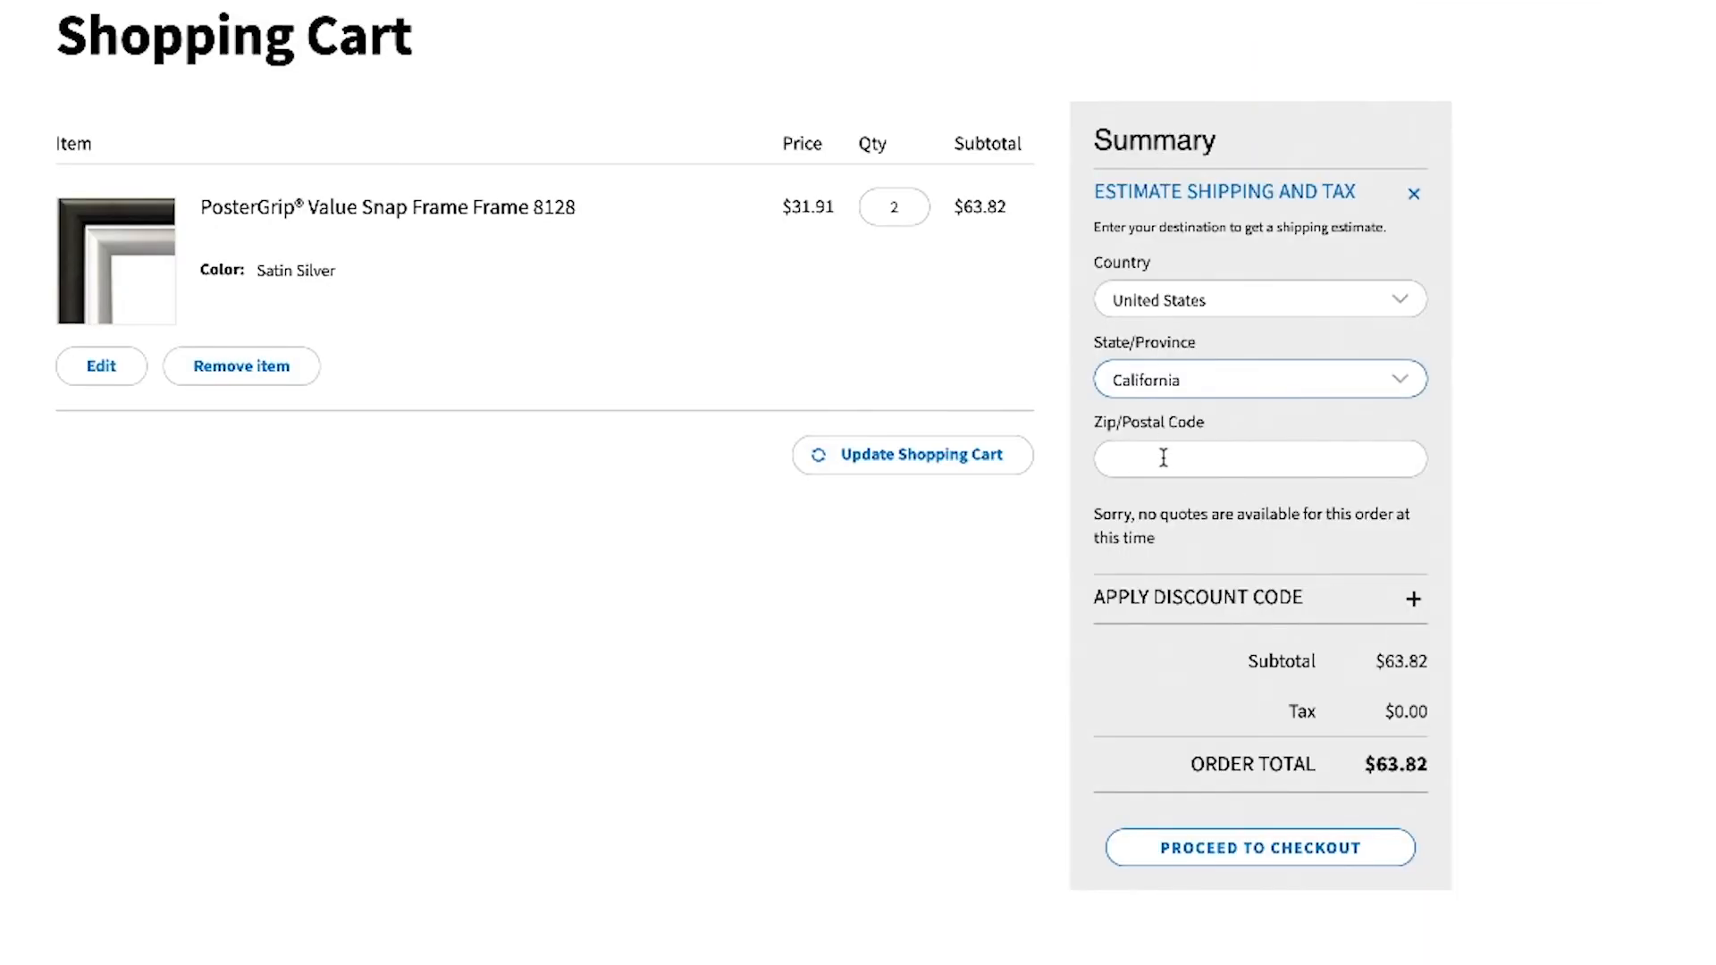
click(1163, 457)
right_click(1161, 455)
click(1237, 626)
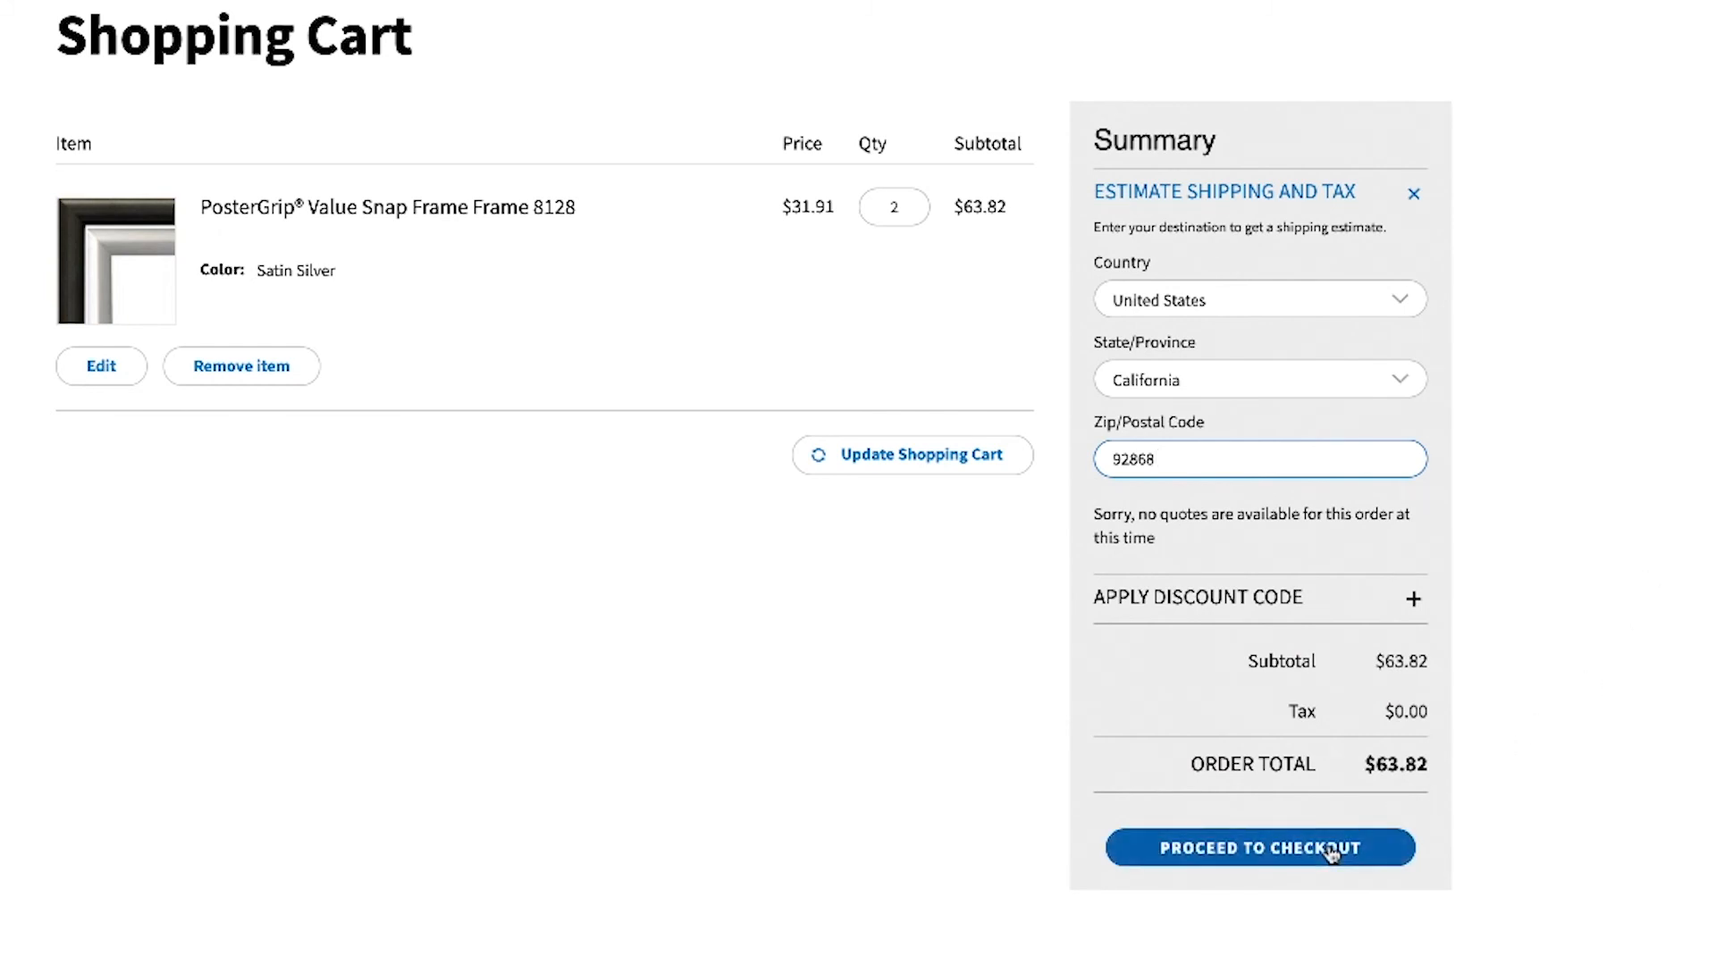
click(1280, 529)
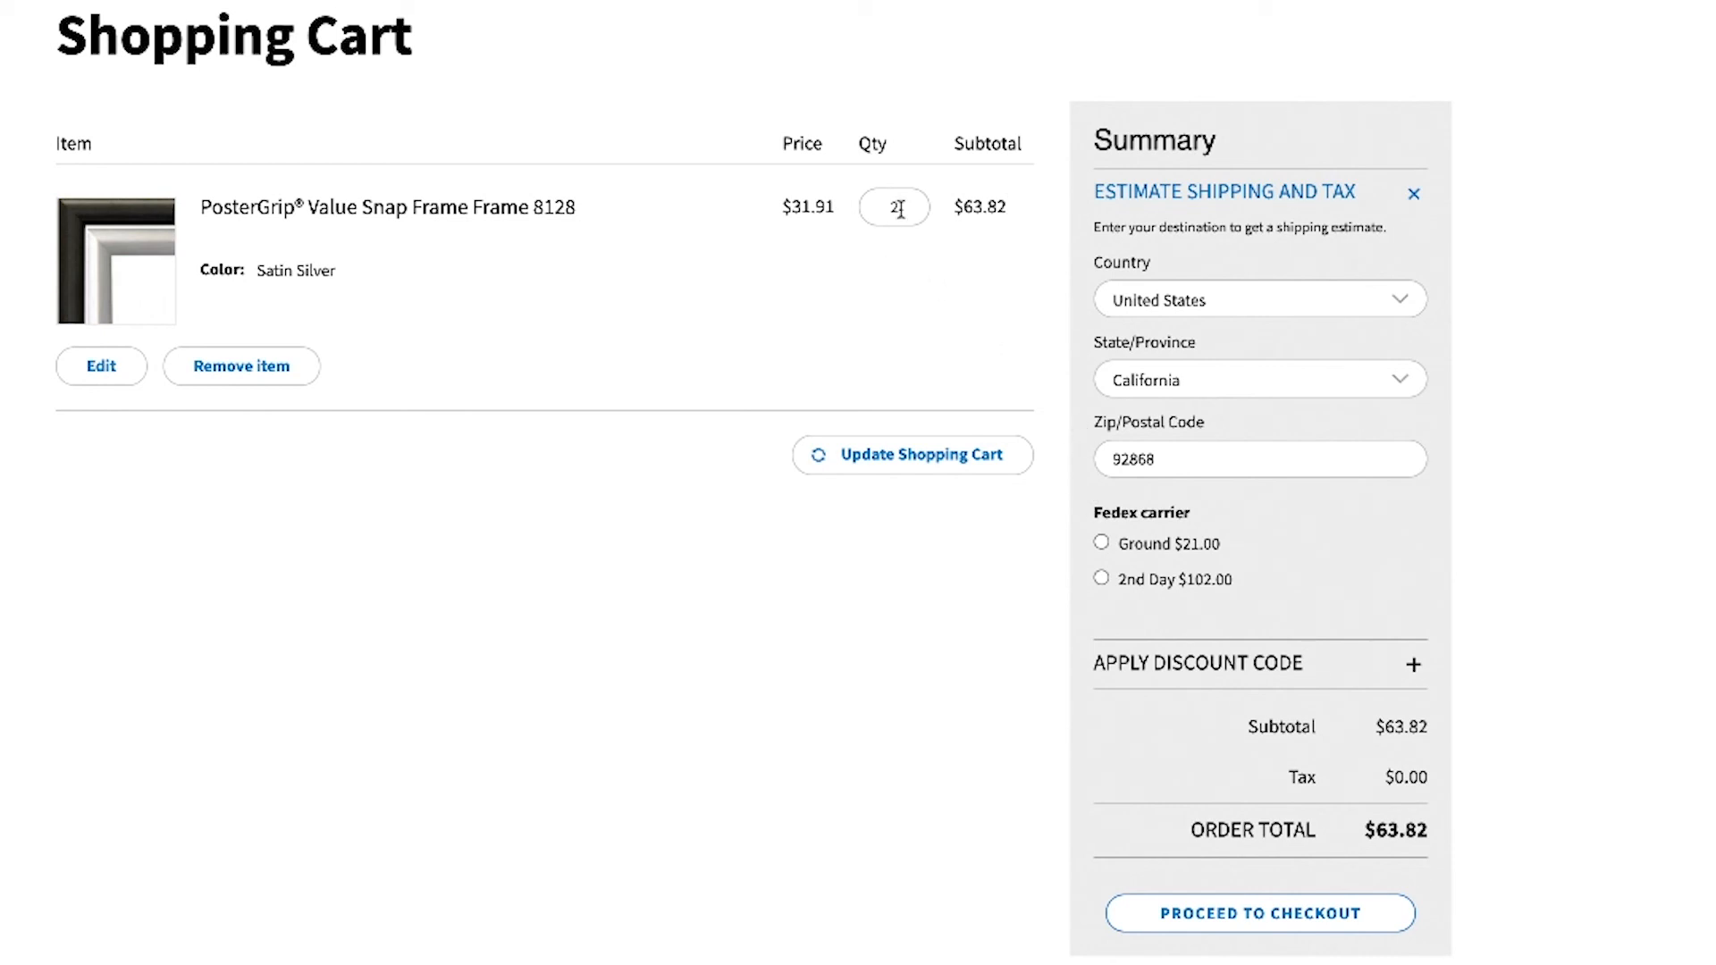
Step: Update the 8128 frame's cart quantity to 3 and to 4 in turn, comparing the FedEx shipping rates each time
drag(904, 207, 856, 208)
text(3)
click(923, 454)
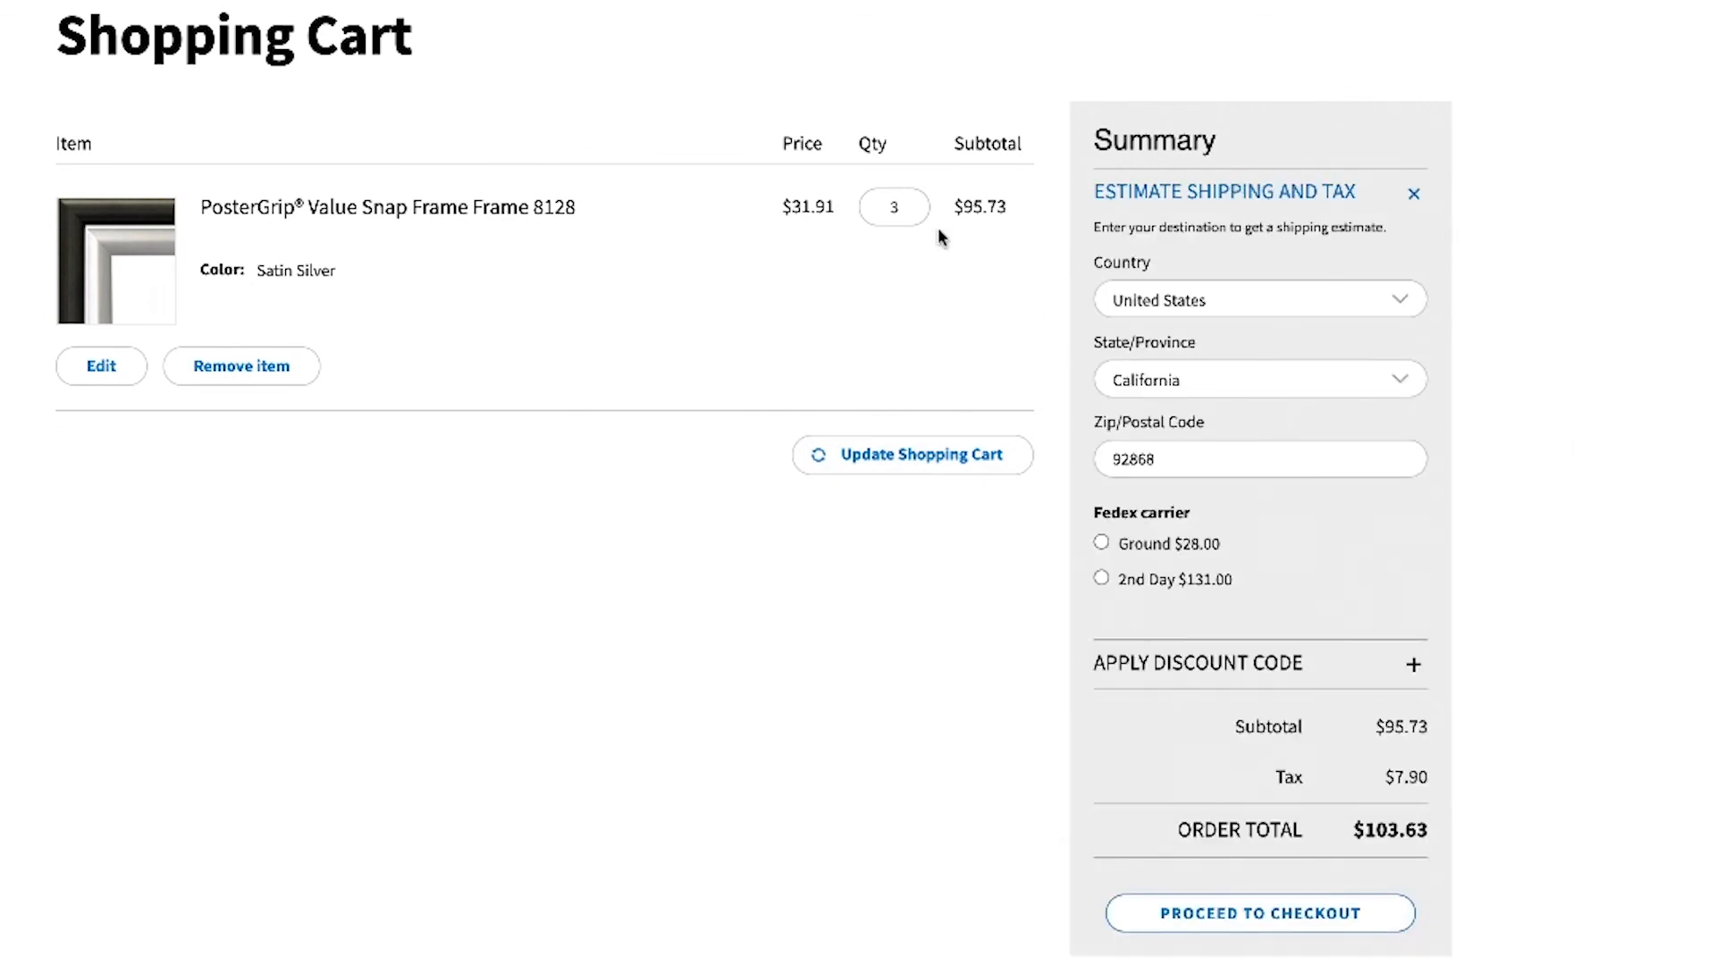
drag(924, 204, 832, 196)
text(4)
click(947, 456)
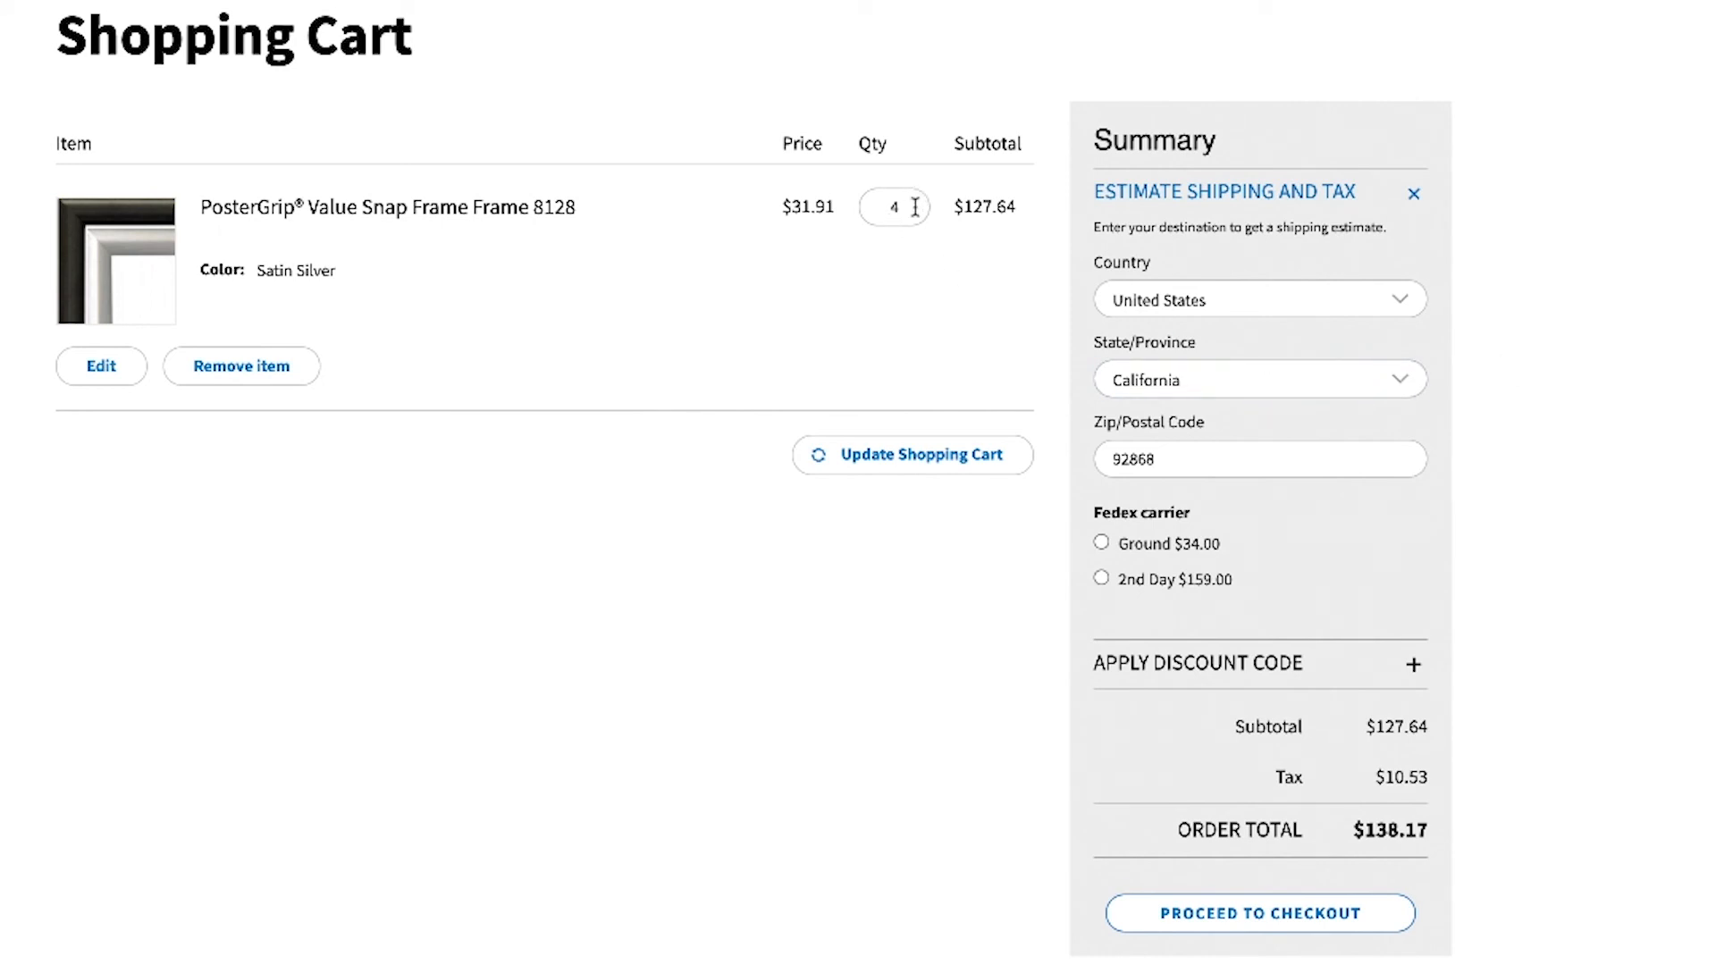
Step: Set the 8128 frame's quantity to 5 and update the shopping cart
double_click(893, 207)
text(5)
click(908, 453)
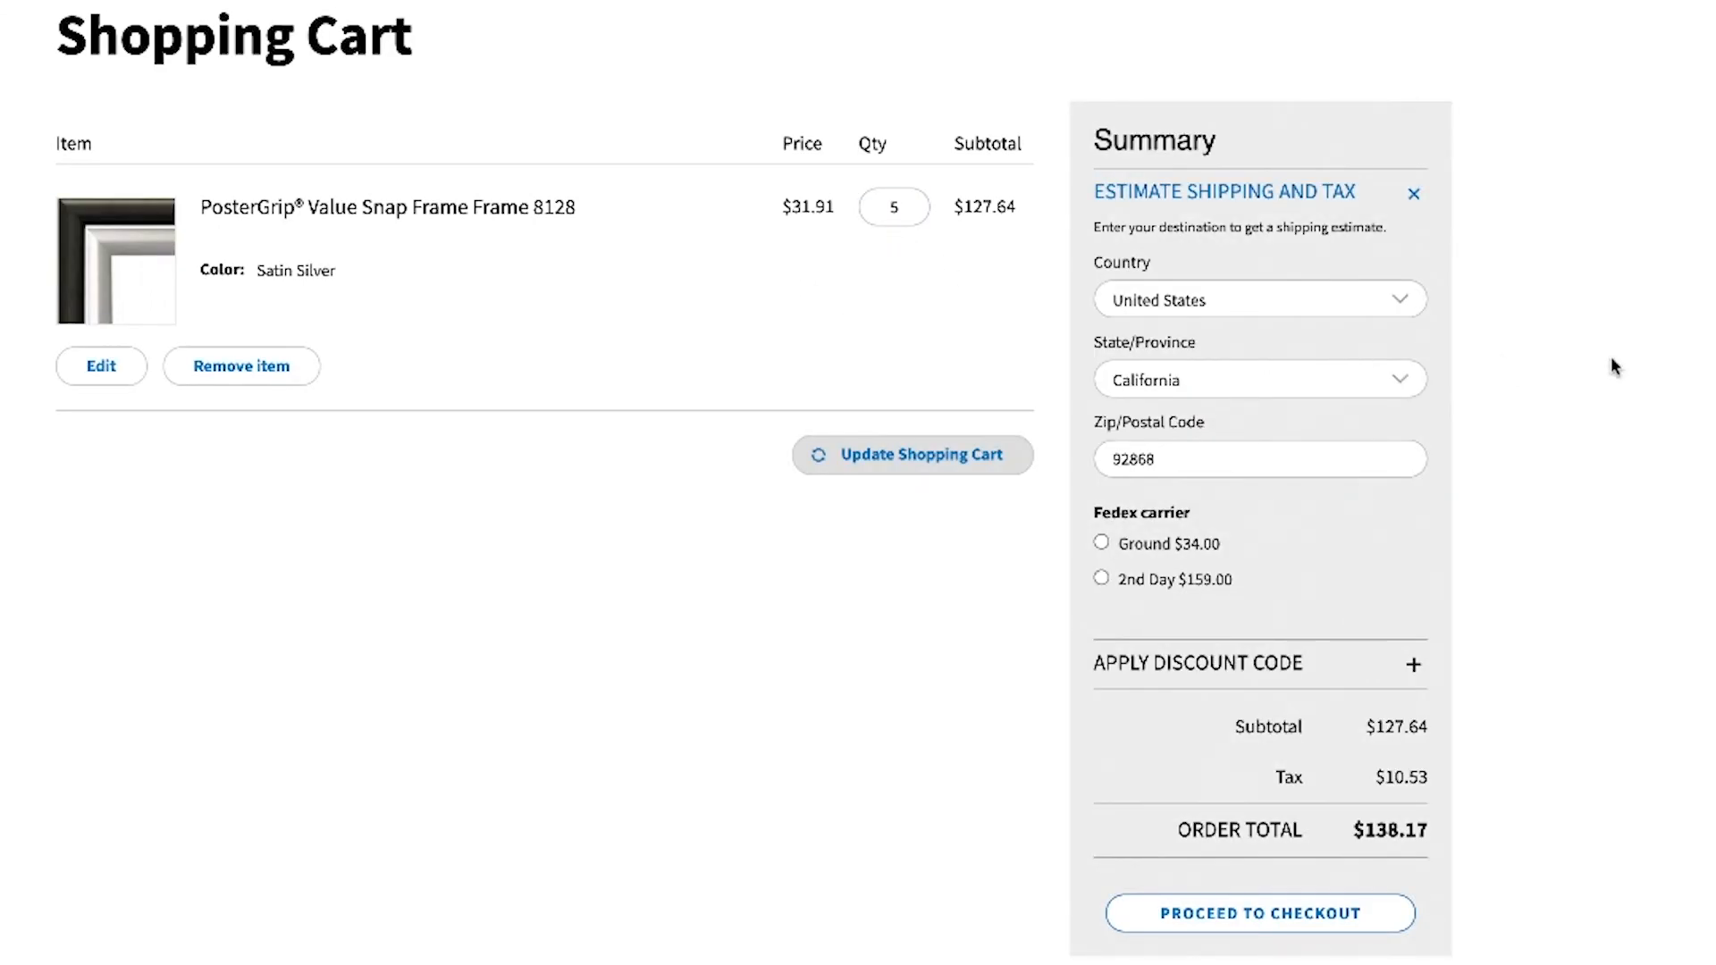